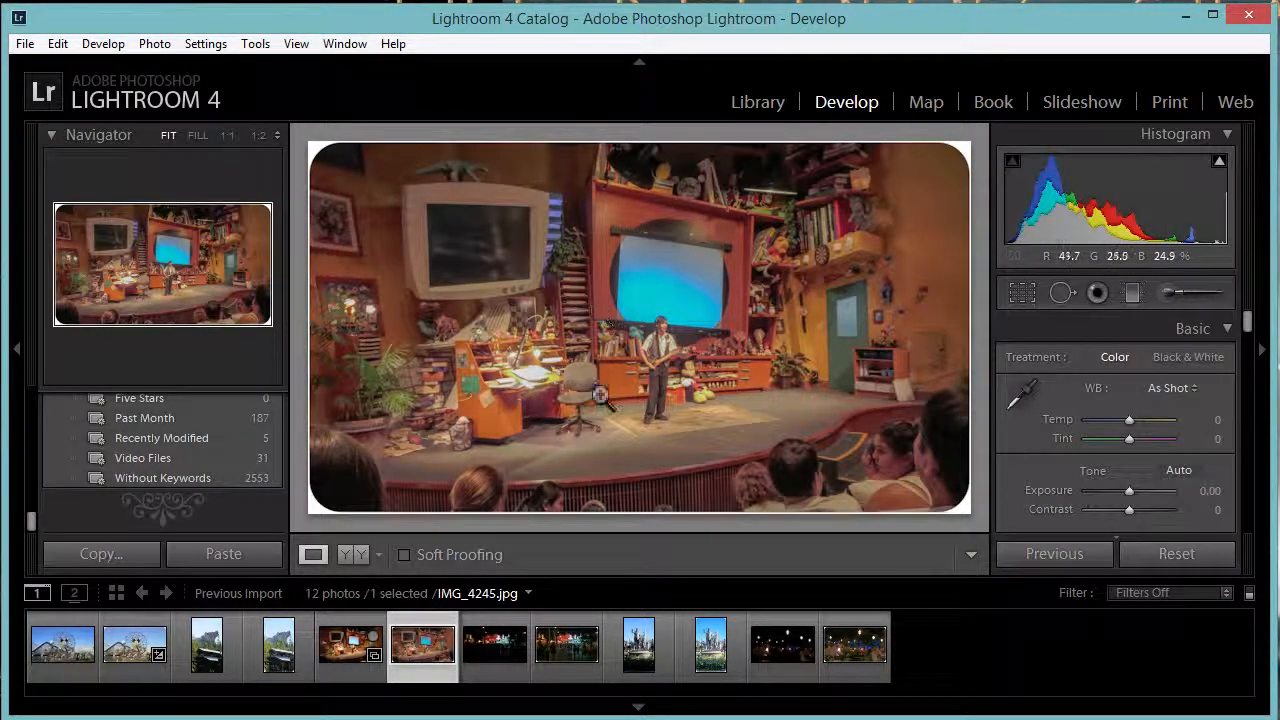
- View the night street photo IMG_4251-2.JPG, then examine the edited IMG_4251.jpg at 1:1 around the people in the shadows
{"action": "left_click", "coordinate": [494, 640]}
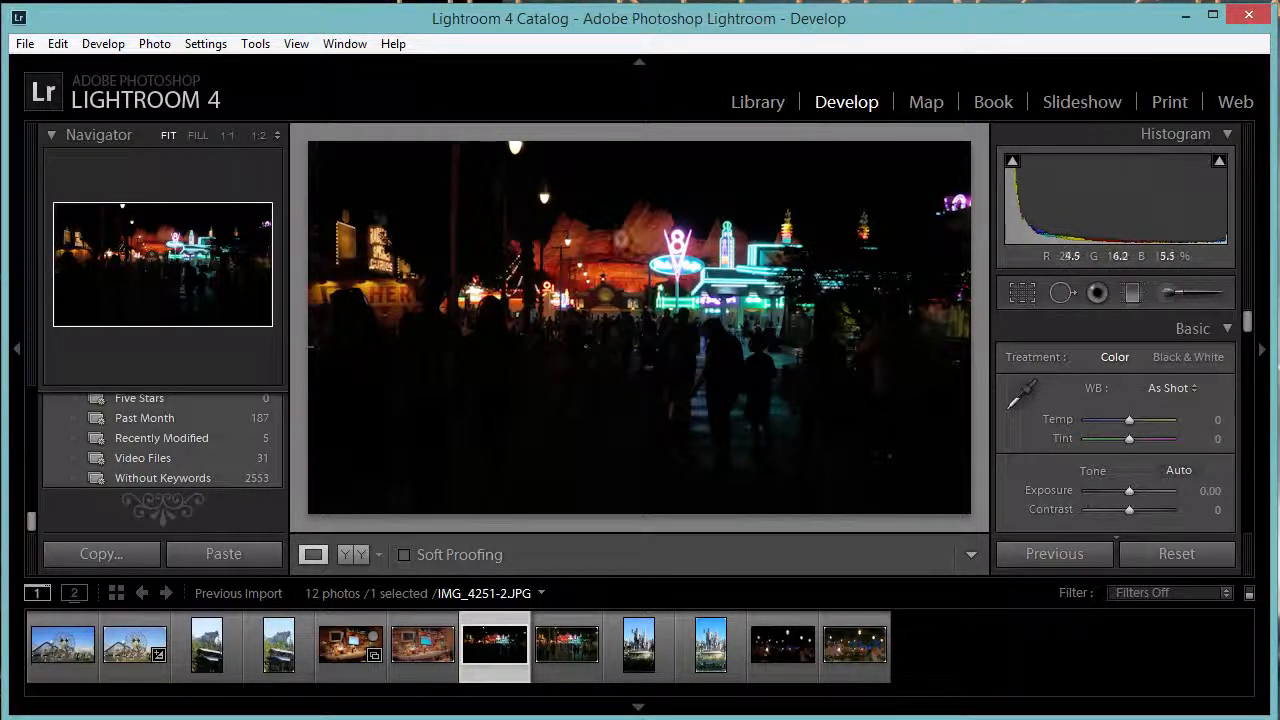
{"action": "key", "text": "Right"}
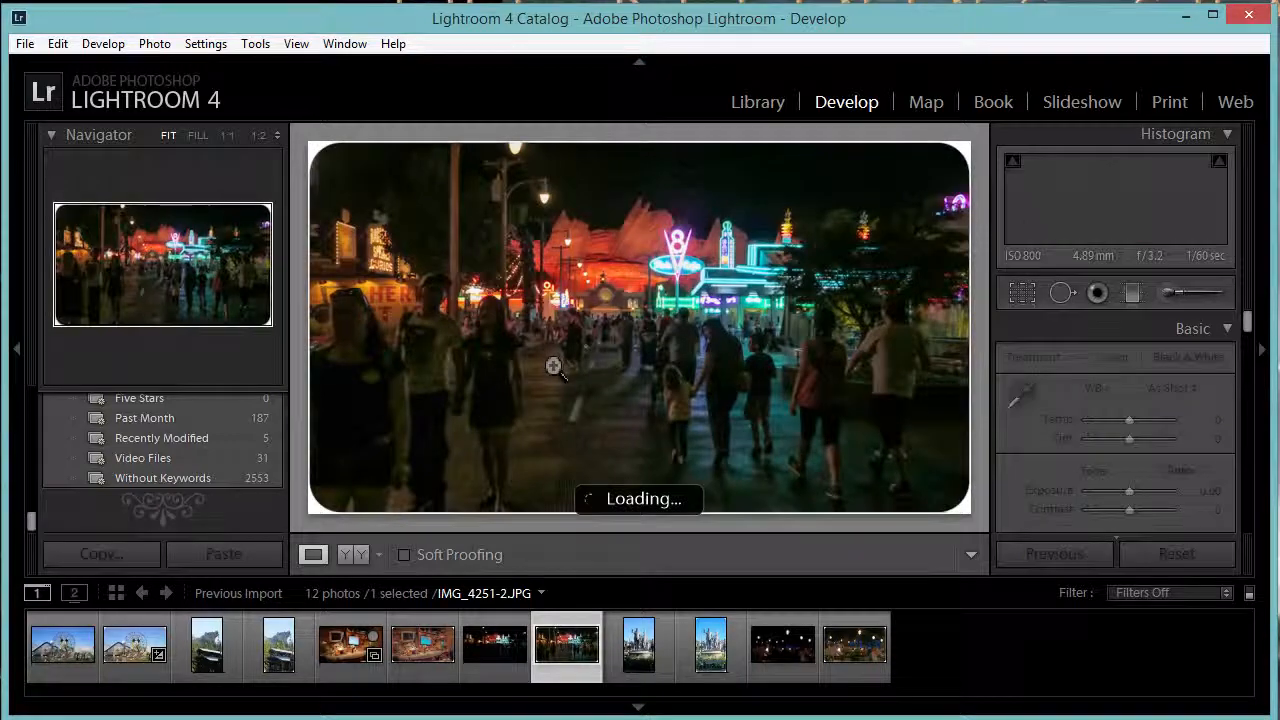
{"action": "left_click", "coordinate": [566, 380]}
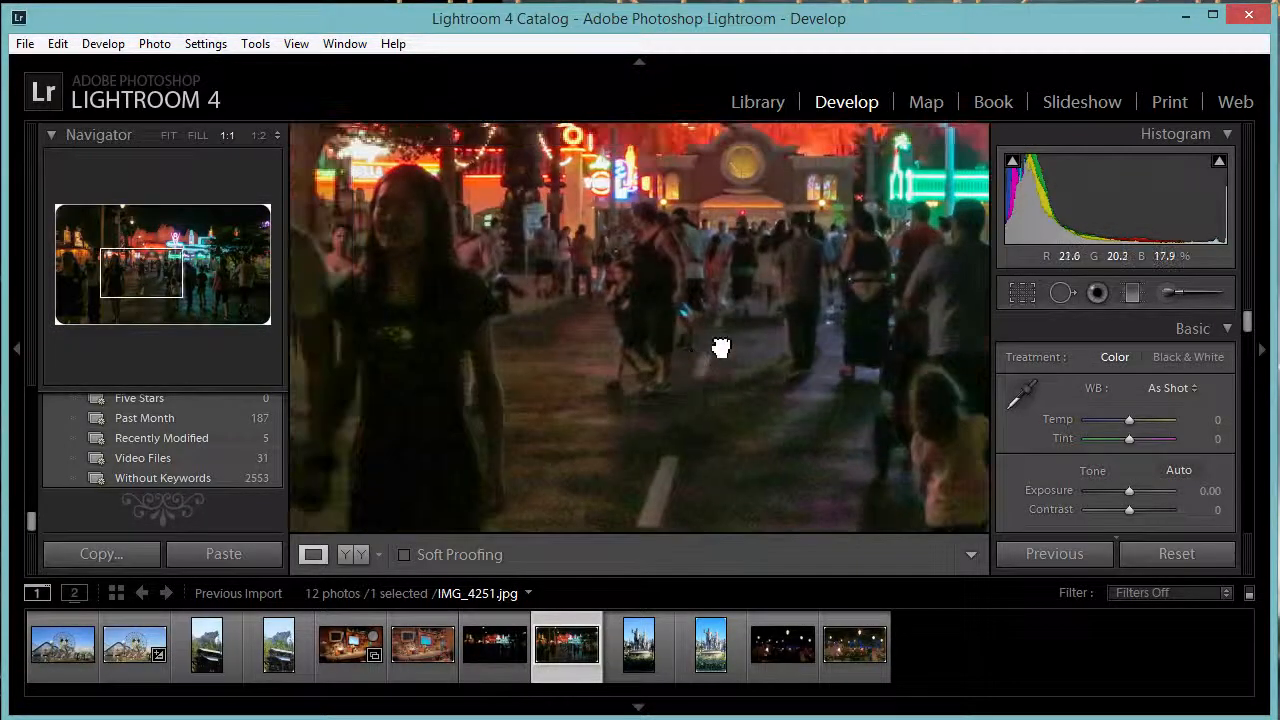
{"action": "left_click_drag", "start_coordinate": [609, 423], "coordinate": [623, 434]}
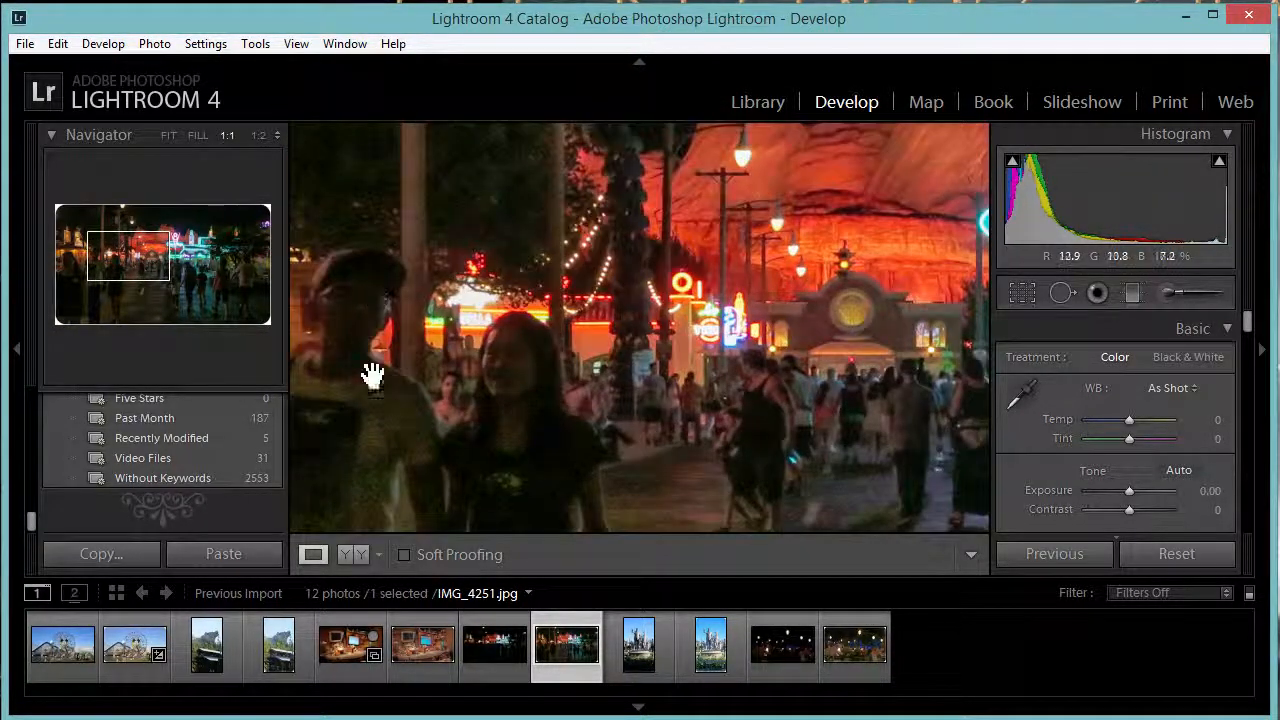
{"action": "left_click_drag", "start_coordinate": [366, 371], "coordinate": [701, 215]}
{"action": "left_click_drag", "start_coordinate": [440, 357], "coordinate": [683, 323]}
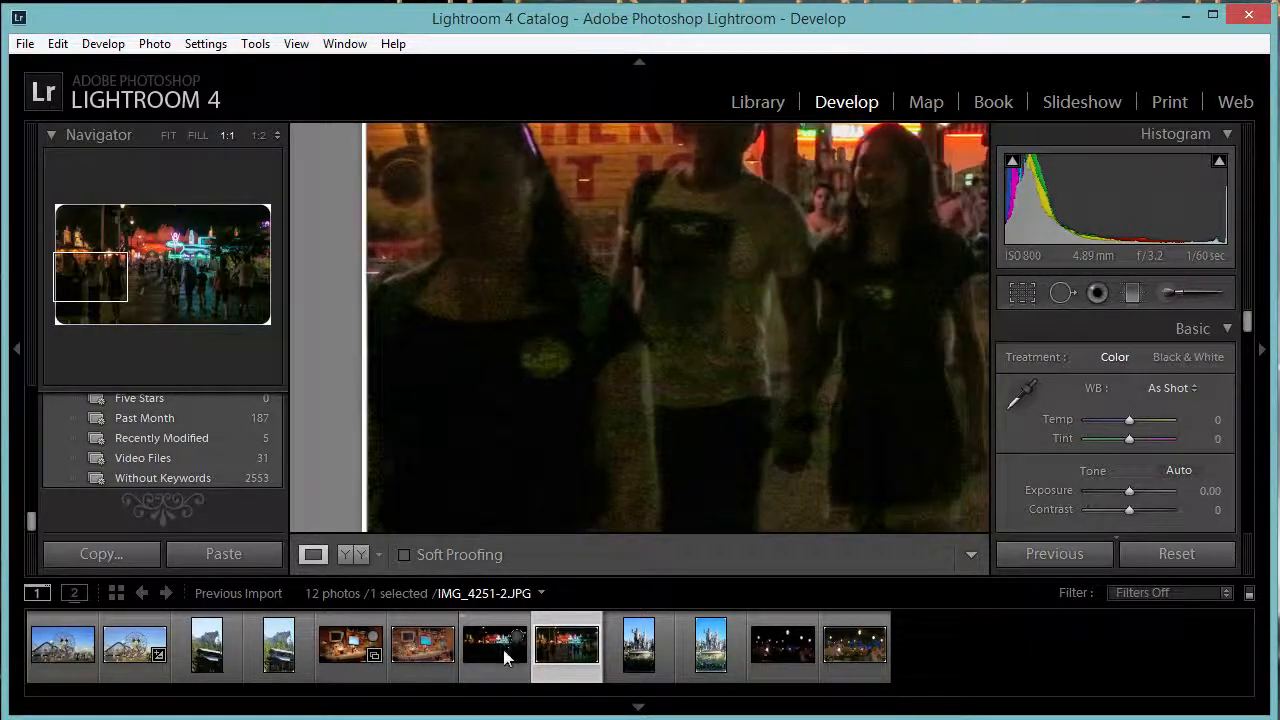
- Compare the shadowed people in IMG_4251-2.JPG and IMG_4251.jpg at 1:1, and examine the edited version's crowd and neon signs
{"action": "left_click", "coordinate": [503, 654]}
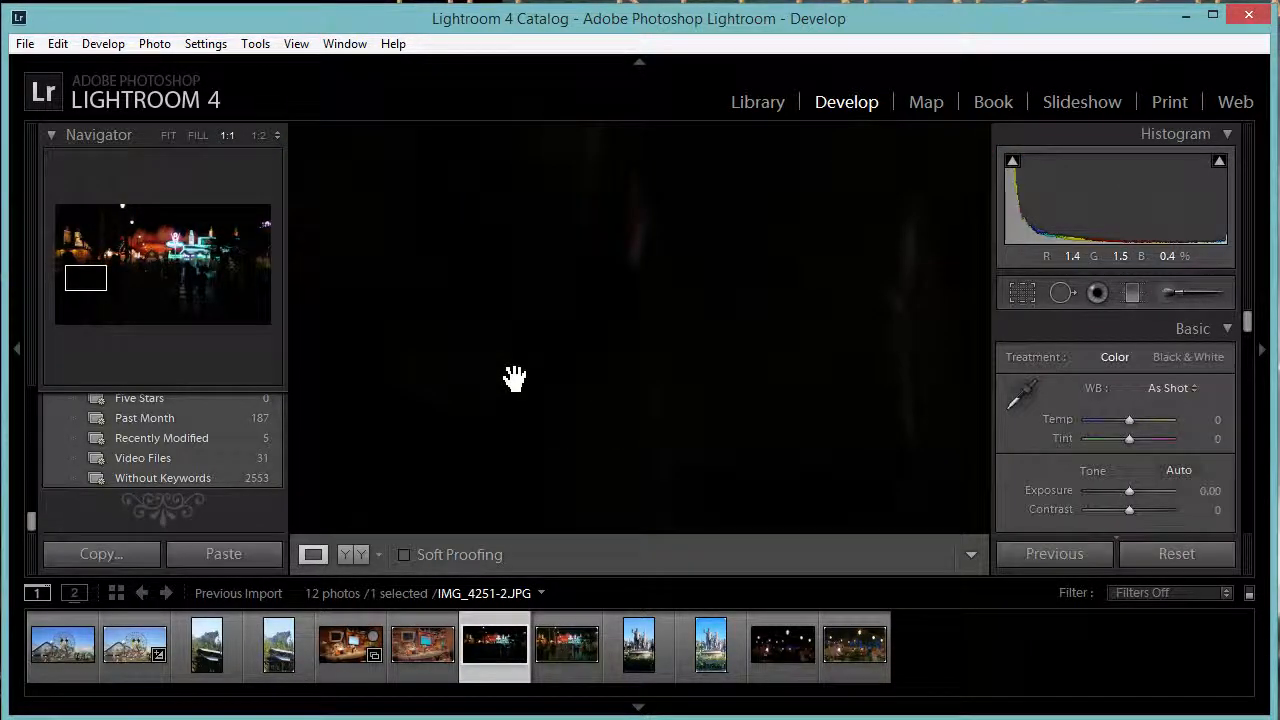
{"action": "left_click", "coordinate": [560, 656]}
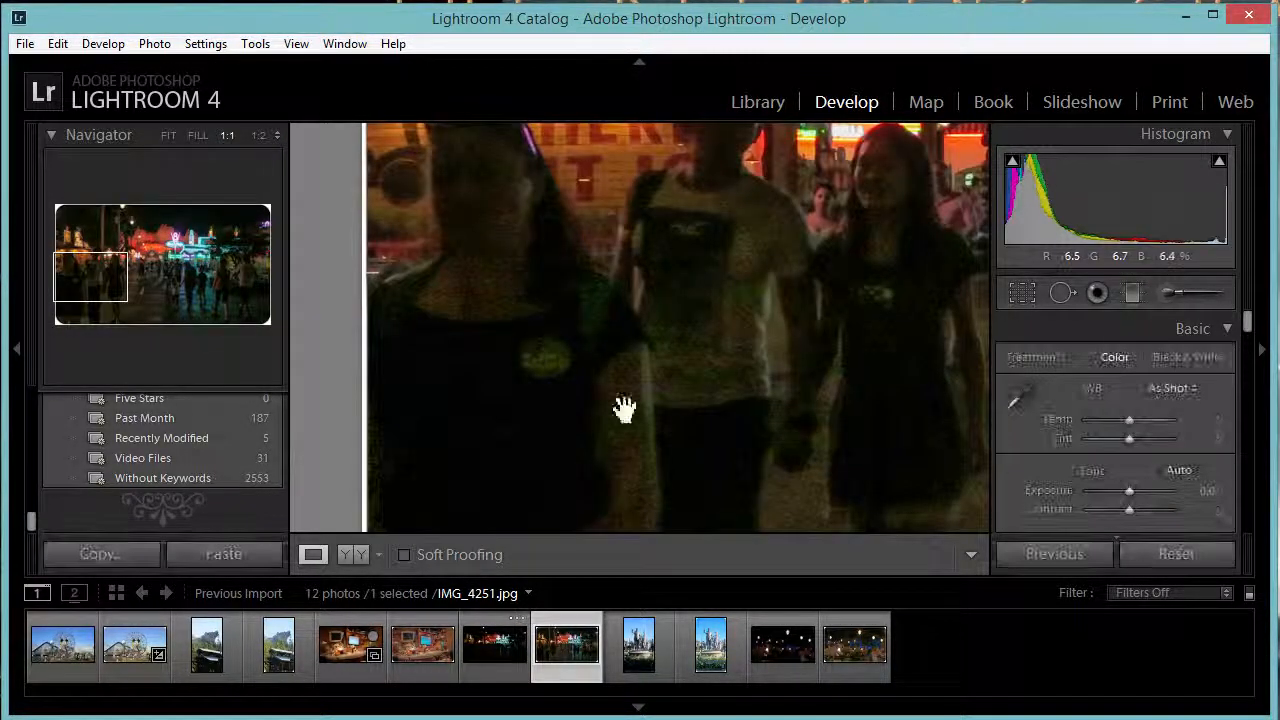
{"action": "left_click_drag", "start_coordinate": [880, 355], "coordinate": [668, 323]}
{"action": "left_click_drag", "start_coordinate": [834, 340], "coordinate": [694, 326]}
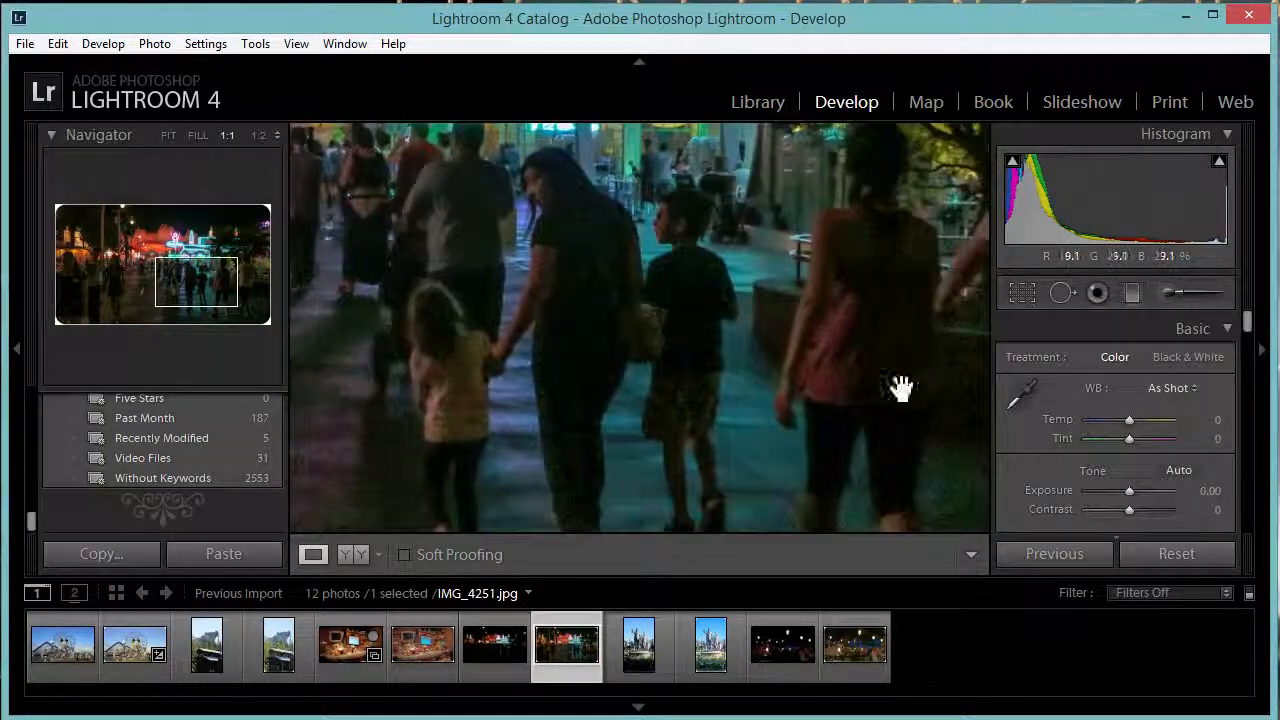
{"action": "left_click_drag", "start_coordinate": [777, 379], "coordinate": [801, 474]}
{"action": "left_click_drag", "start_coordinate": [583, 304], "coordinate": [808, 351]}
{"action": "left_click_drag", "start_coordinate": [657, 351], "coordinate": [686, 404]}
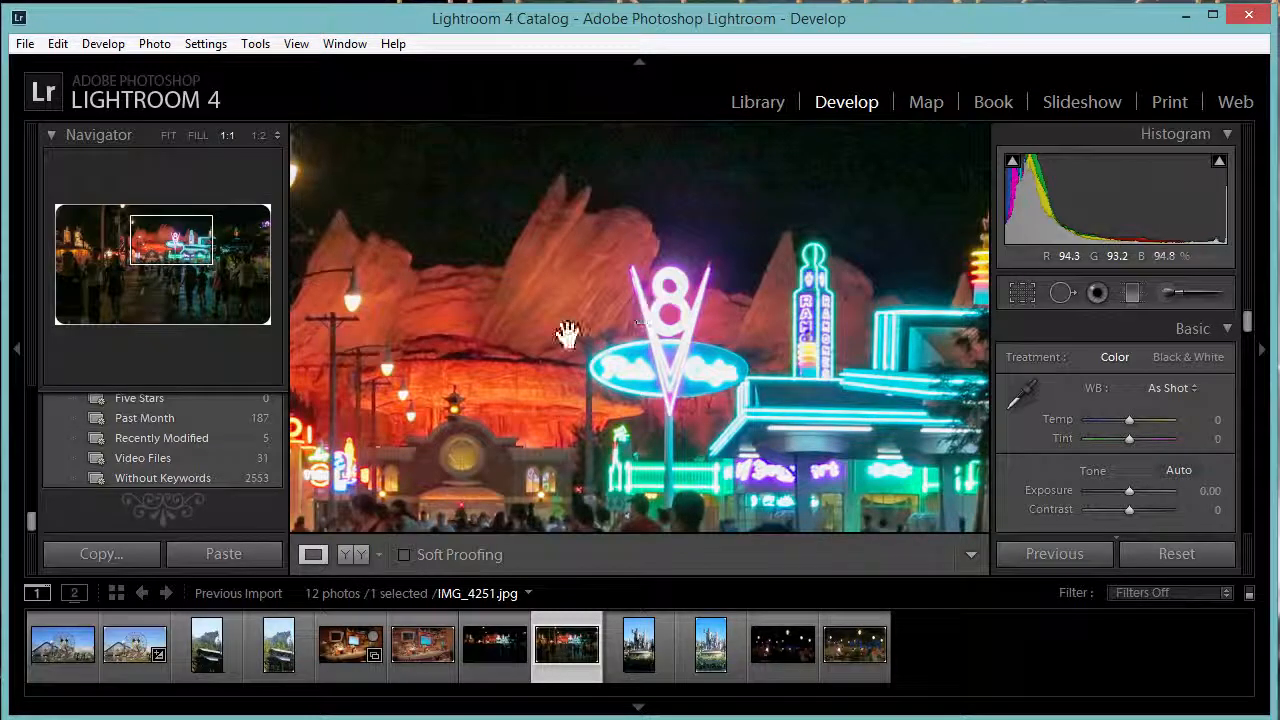
- Compare the original and edited versions of the mountain photo, IMG_4243-2.JPG and IMG_4243.jpg, at 1:1
{"action": "left_click", "coordinate": [208, 645]}
{"action": "left_click_drag", "start_coordinate": [669, 306], "coordinate": [657, 397]}
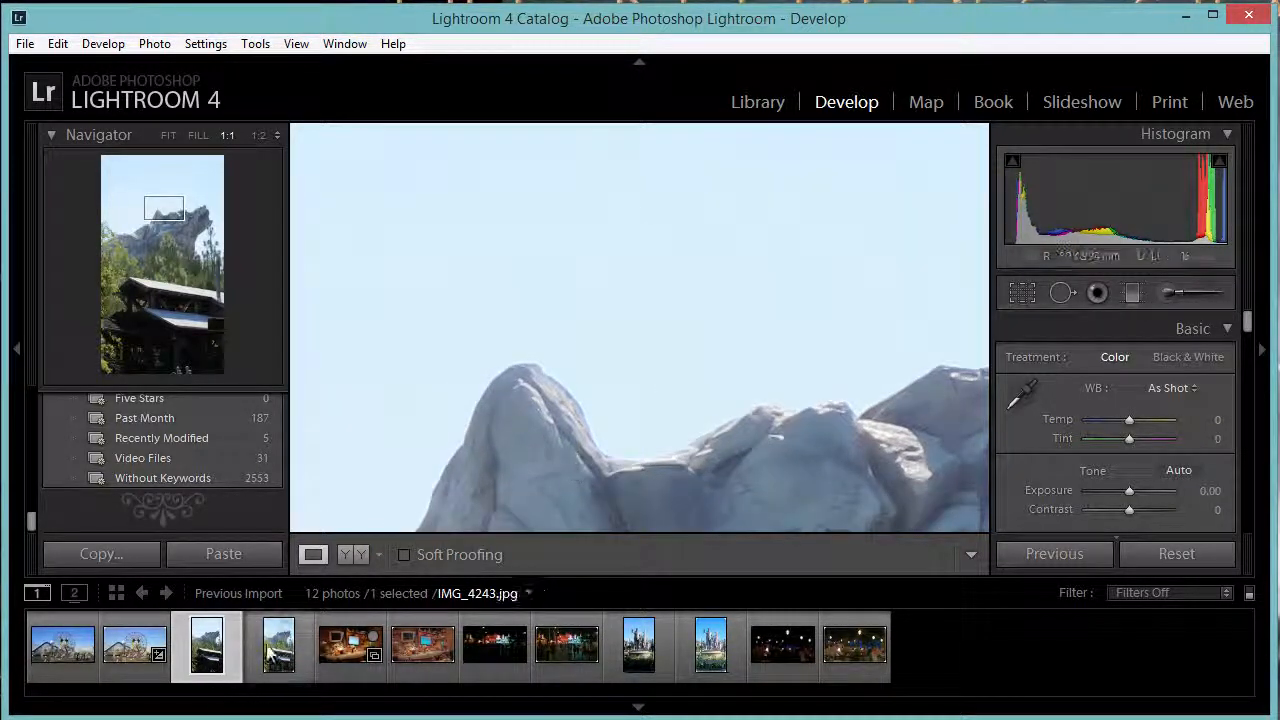
{"action": "left_click", "coordinate": [279, 645]}
{"action": "left_click", "coordinate": [197, 655]}
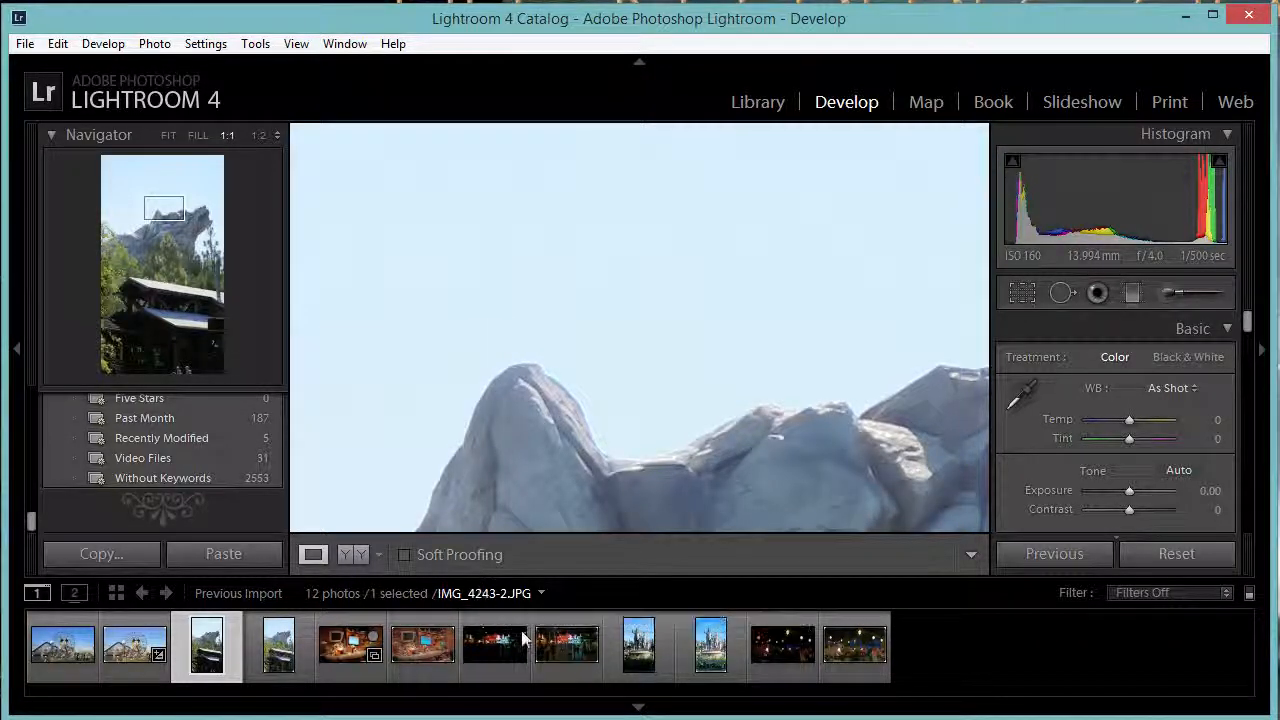
- Compare the whole statue photo before and after editing, alternating between IMG_4261-2.JPG and IMG_4261.jpg
{"action": "left_click", "coordinate": [632, 656]}
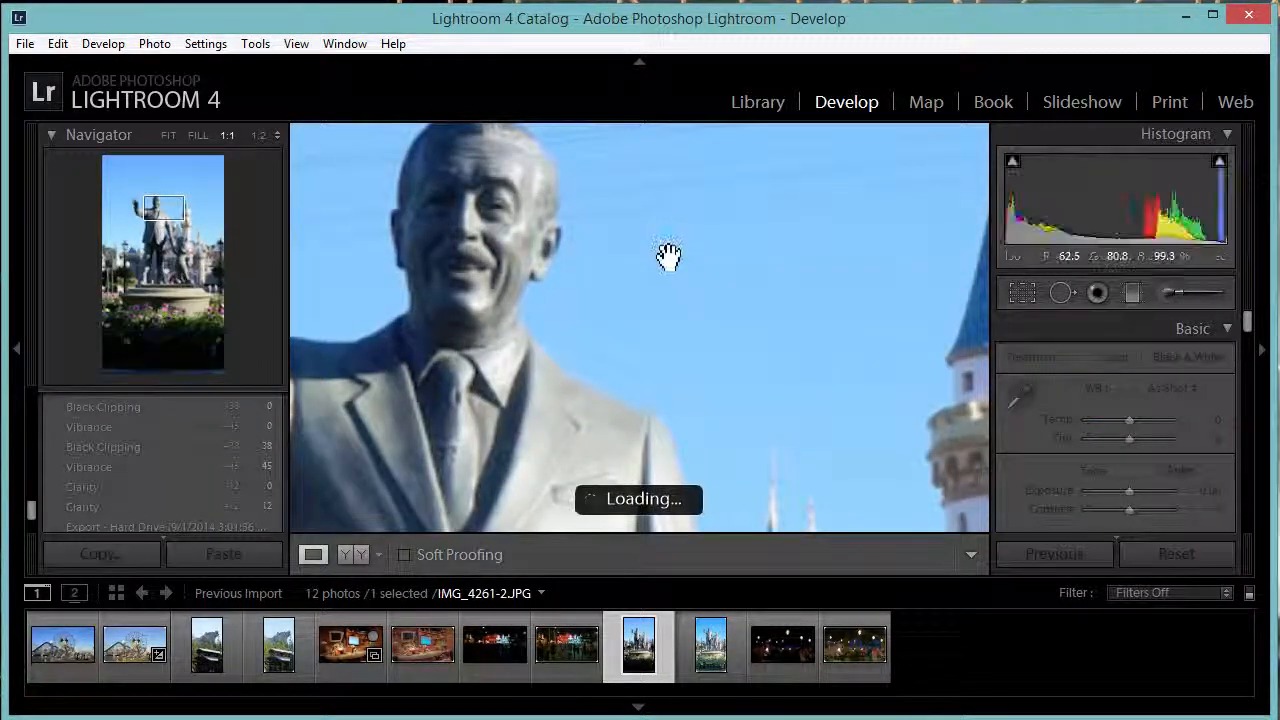
{"action": "left_click", "coordinate": [600, 371]}
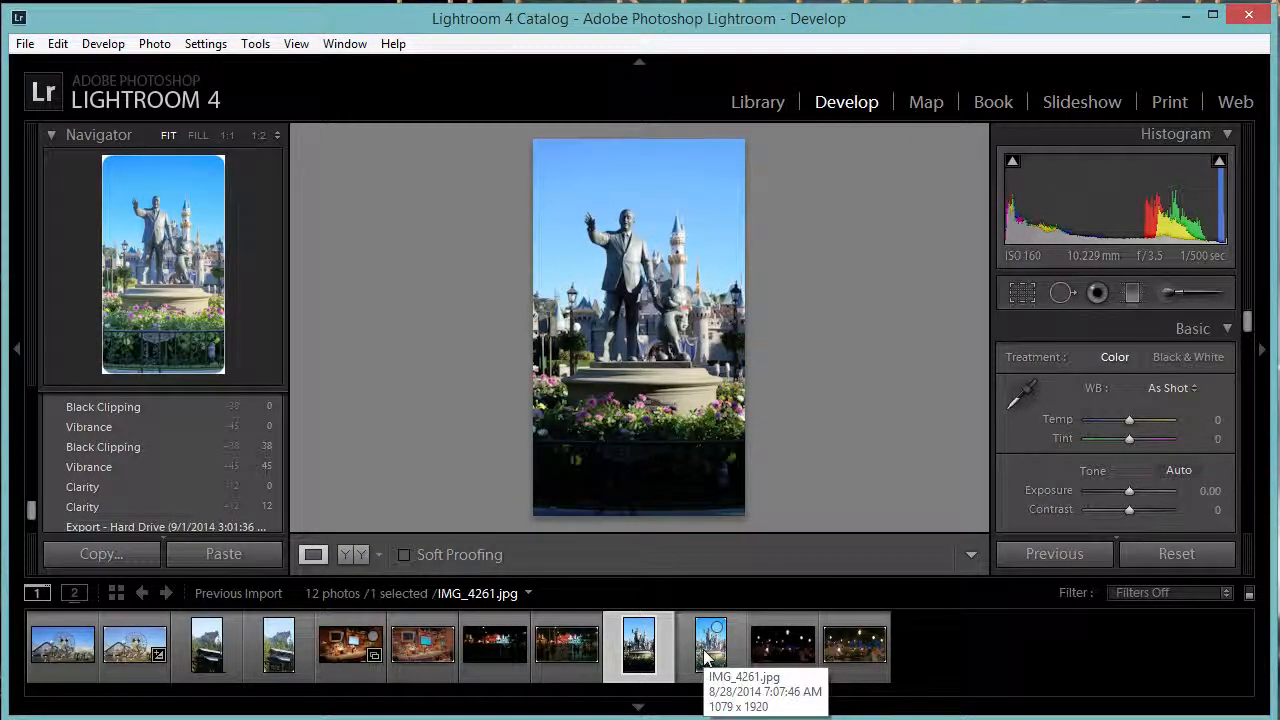
{"action": "left_click", "coordinate": [707, 645]}
{"action": "left_click", "coordinate": [649, 658]}
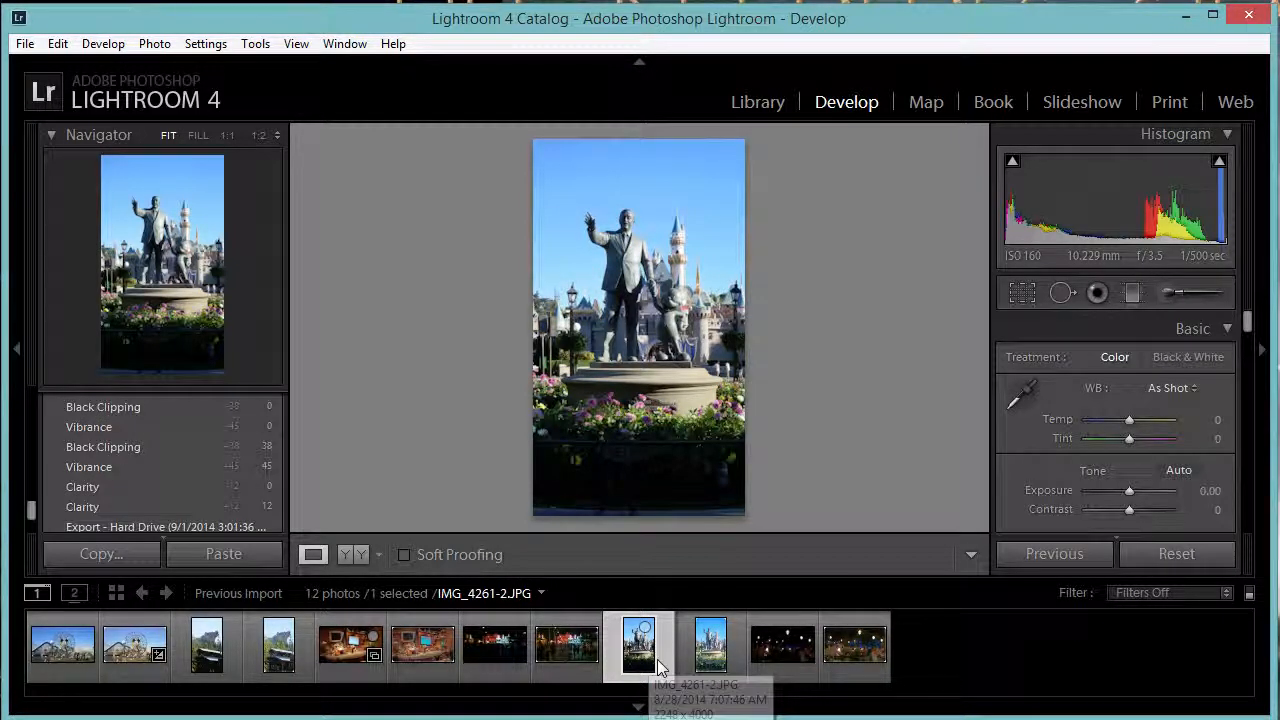
{"action": "key", "text": "Right"}
{"action": "key", "text": "Left"}
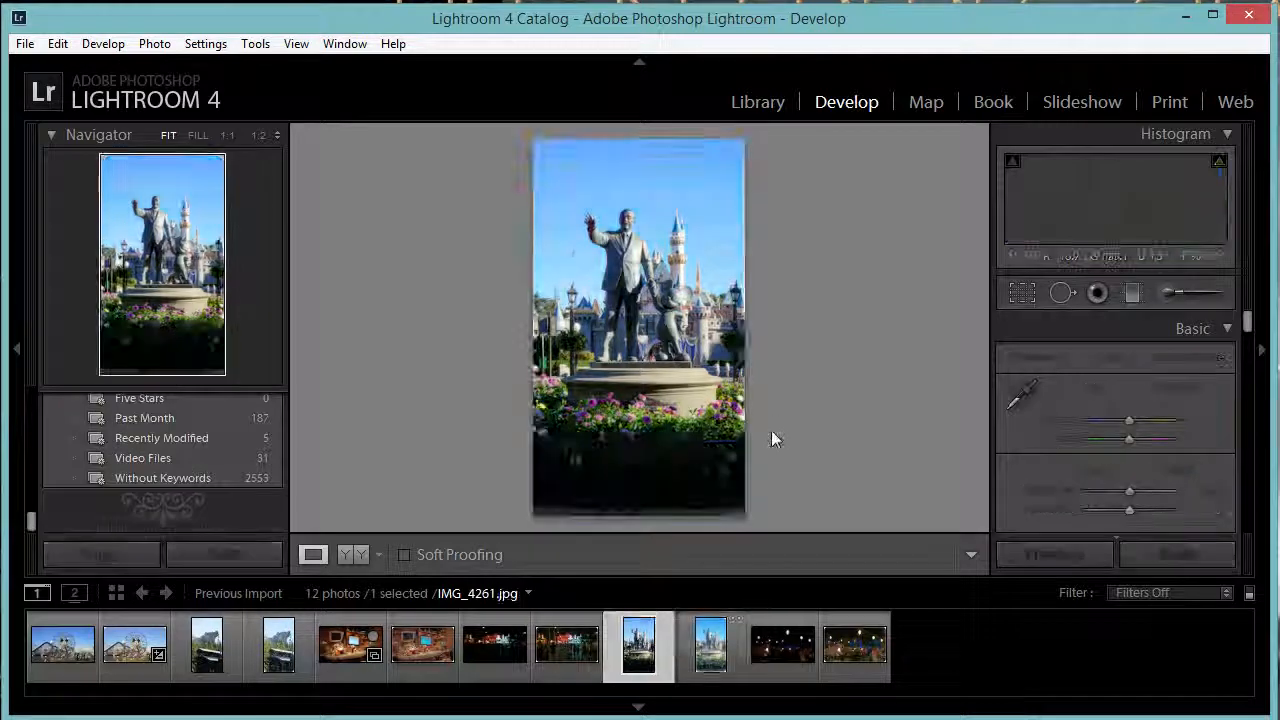
{"action": "key", "text": "Right"}
{"action": "key", "text": "Left"}
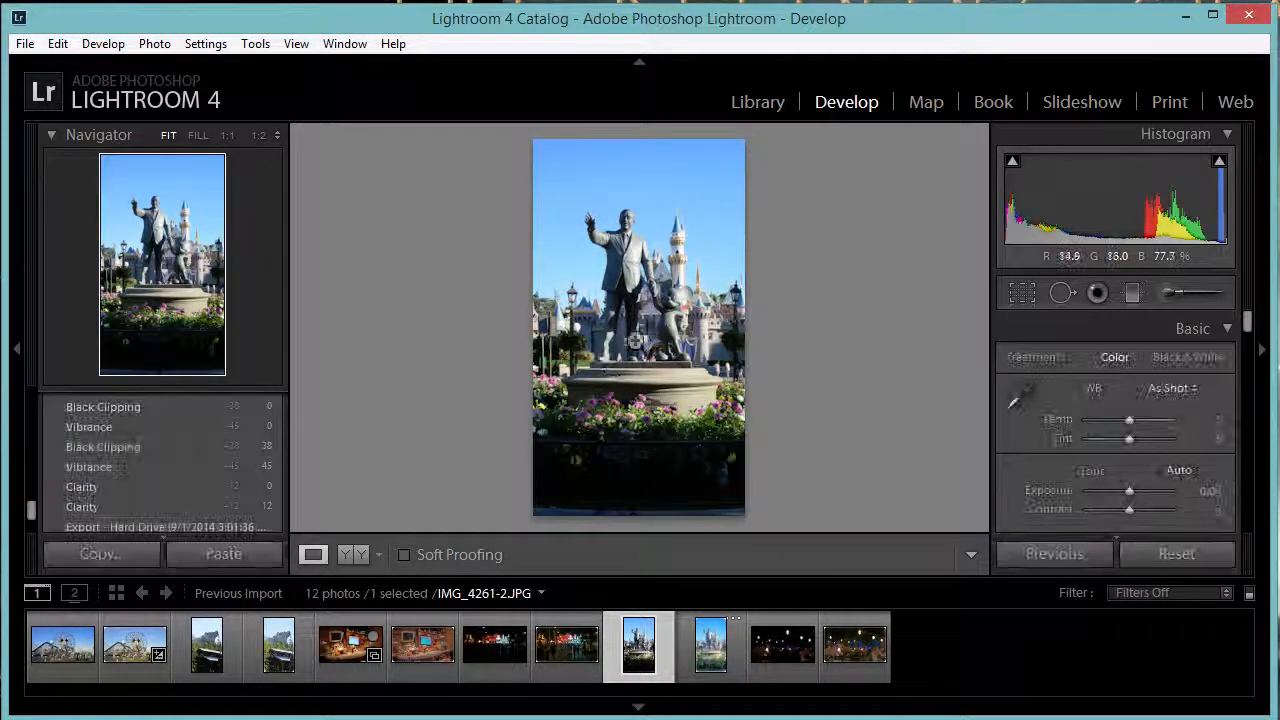
{"action": "key", "text": "Right"}
- Examine the dark flower bed and fence in the statue photo at 1:1, comparing IMG_4261.jpg with IMG_4261-2.JPG
{"action": "left_click", "coordinate": [742, 372]}
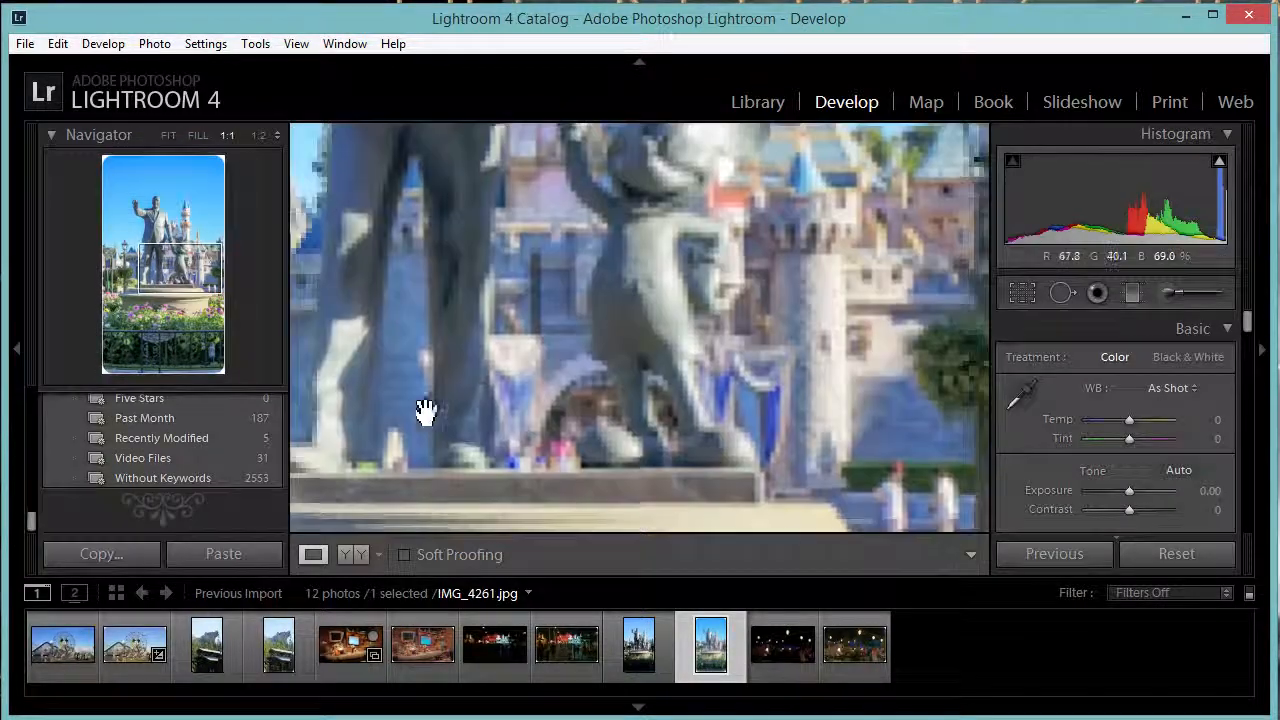
{"action": "left_click_drag", "start_coordinate": [805, 280], "coordinate": [866, 714]}
{"action": "left_click_drag", "start_coordinate": [718, 482], "coordinate": [822, 150]}
{"action": "left_click_drag", "start_coordinate": [522, 505], "coordinate": [663, 140]}
{"action": "left_click_drag", "start_coordinate": [590, 420], "coordinate": [614, 234]}
{"action": "left_click_drag", "start_coordinate": [628, 417], "coordinate": [607, 280]}
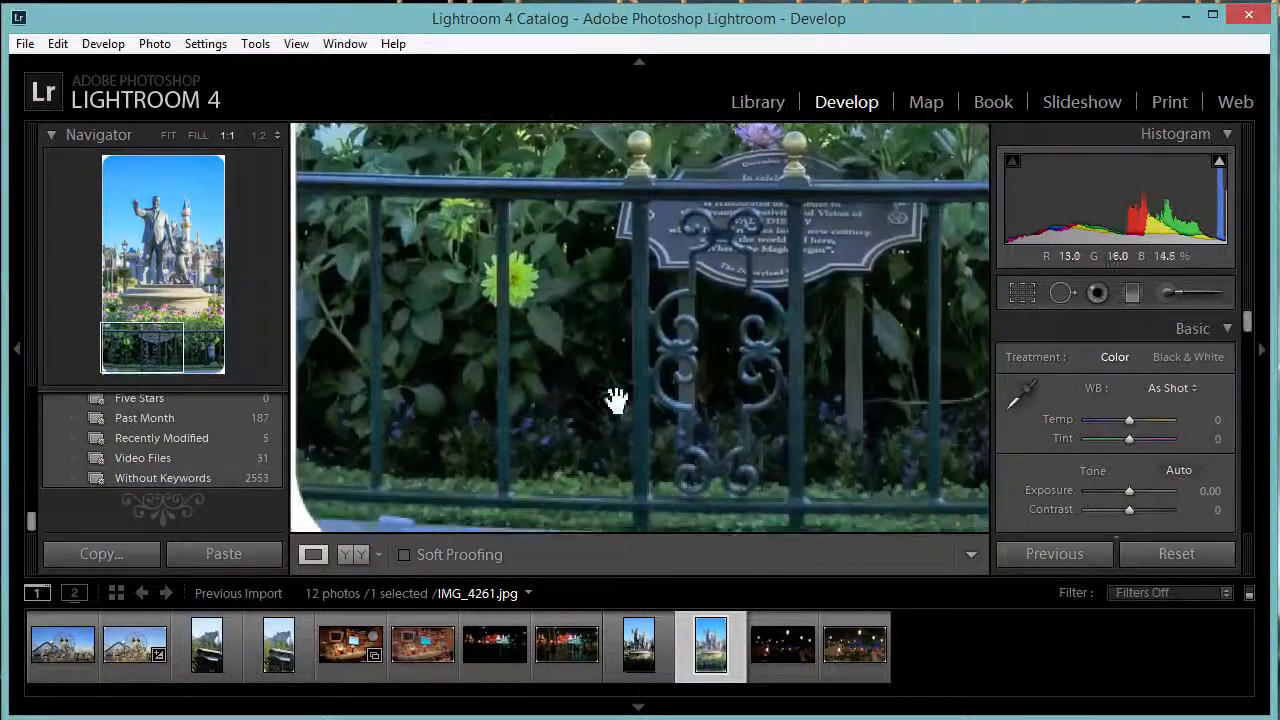
{"action": "left_click", "coordinate": [659, 668]}
{"action": "key", "text": "Right"}
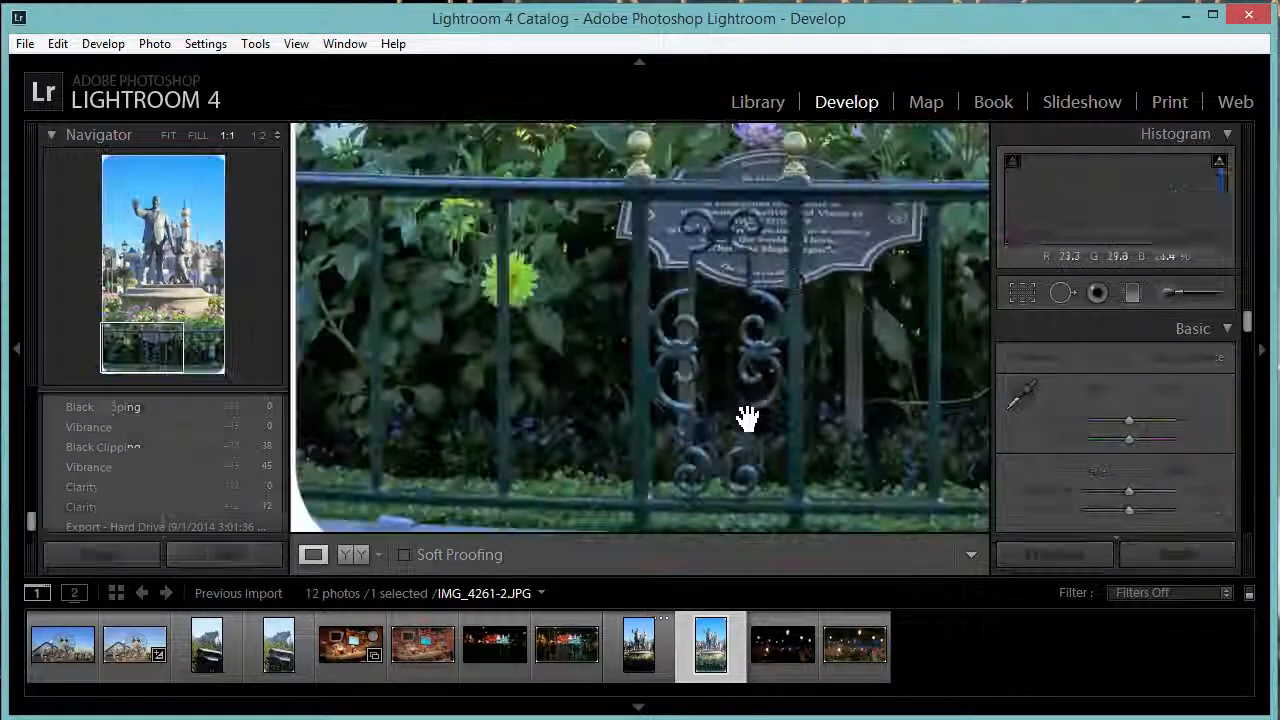
{"action": "left_click", "coordinate": [611, 400]}
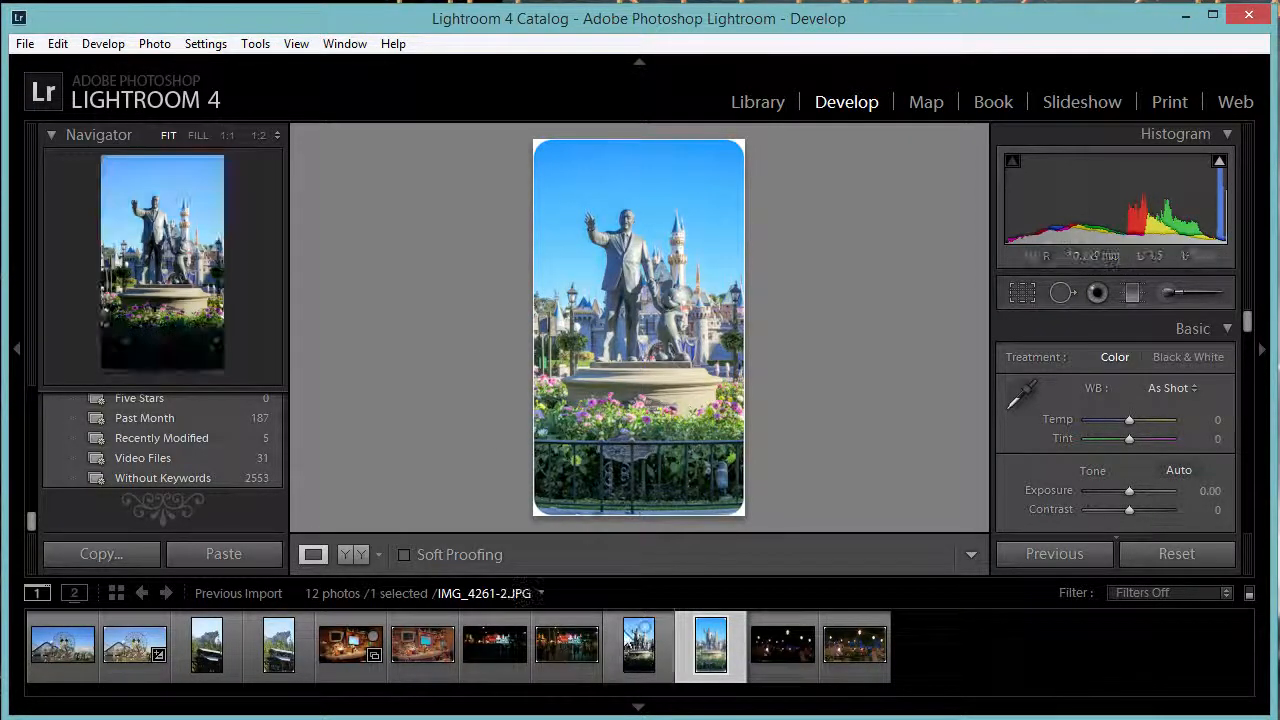
- Compare the night dining photos IMG_4329-2.JPG and IMG_4329.jpg, examining the lanterns and dark seating areas up close
{"action": "key", "text": "Right"}
{"action": "left_click", "coordinate": [554, 354]}
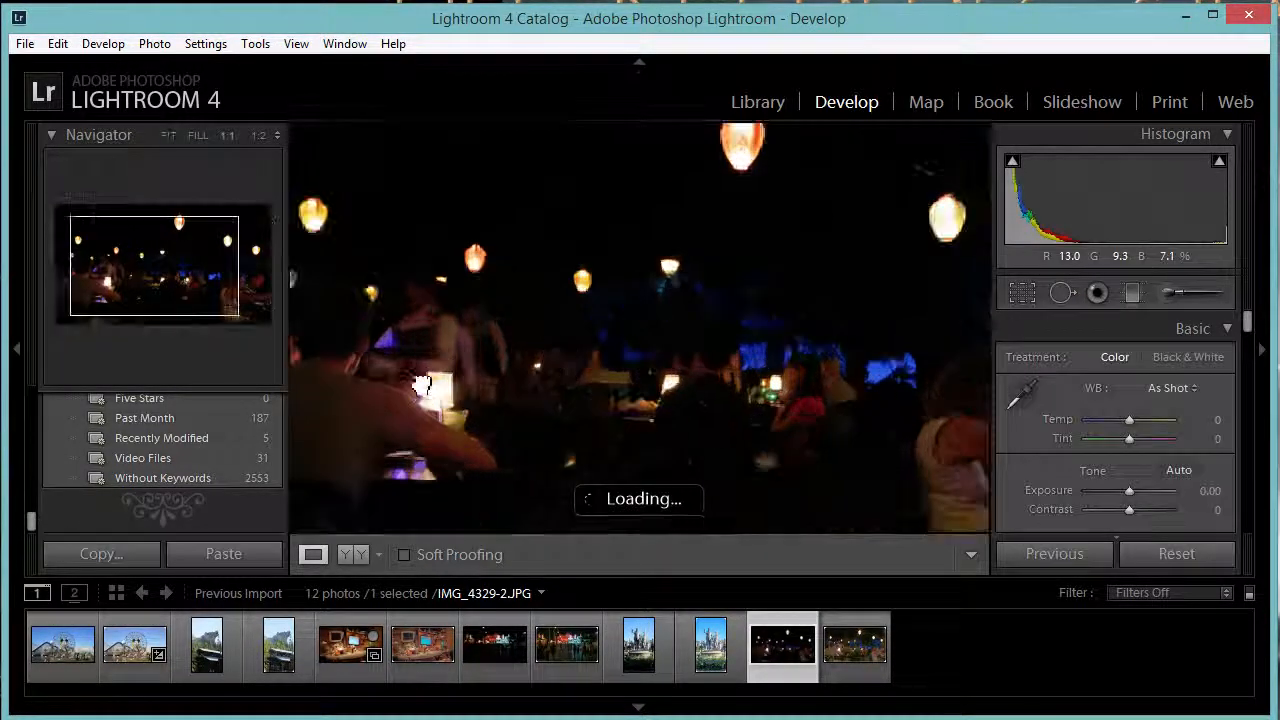
{"action": "left_click", "coordinate": [327, 405]}
{"action": "key", "text": "Right"}
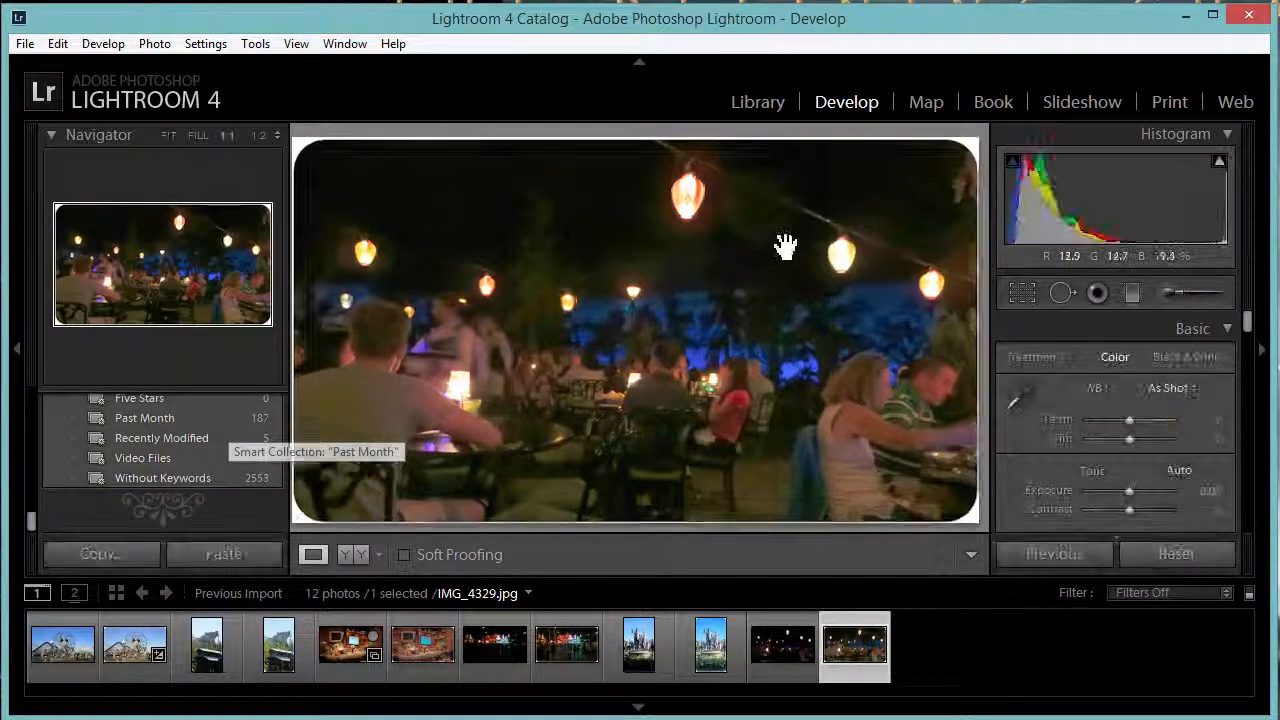
{"action": "left_click", "coordinate": [750, 248]}
{"action": "left_click_drag", "start_coordinate": [300, 499], "coordinate": [885, 408]}
{"action": "left_click_drag", "start_coordinate": [641, 463], "coordinate": [749, 354]}
{"action": "key", "text": "Left"}
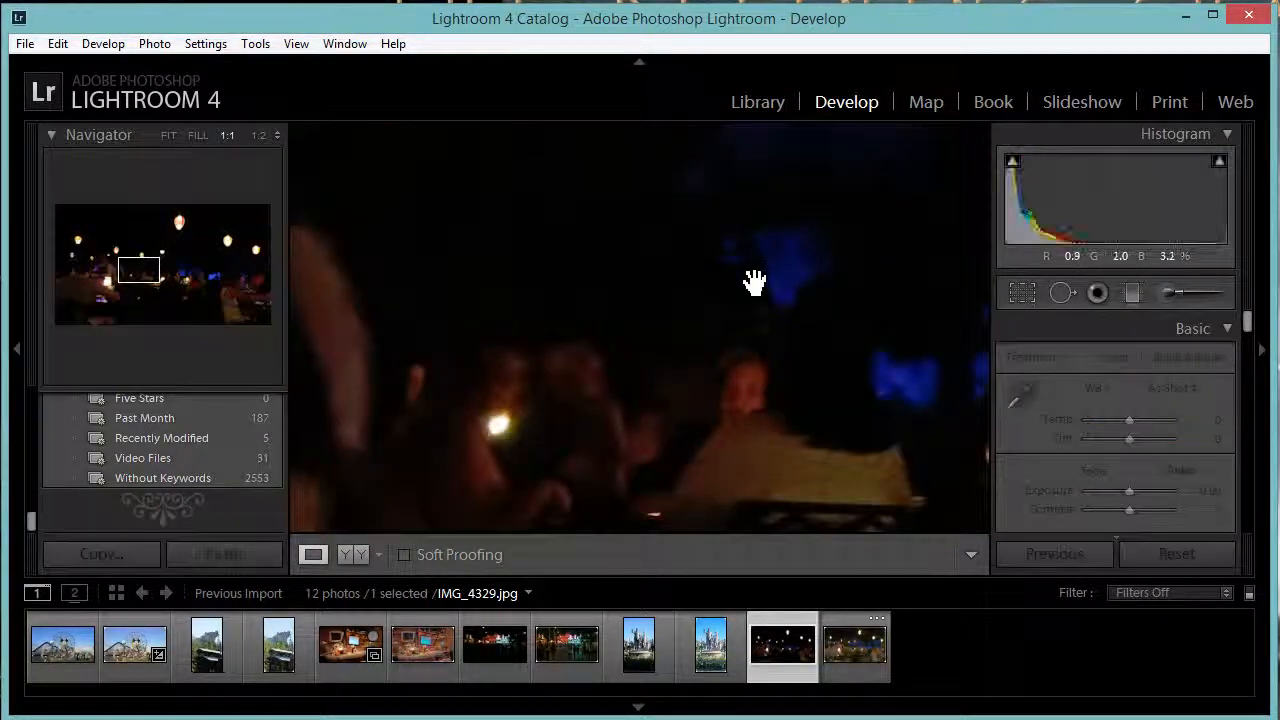
{"action": "left_click_drag", "start_coordinate": [905, 215], "coordinate": [700, 318]}
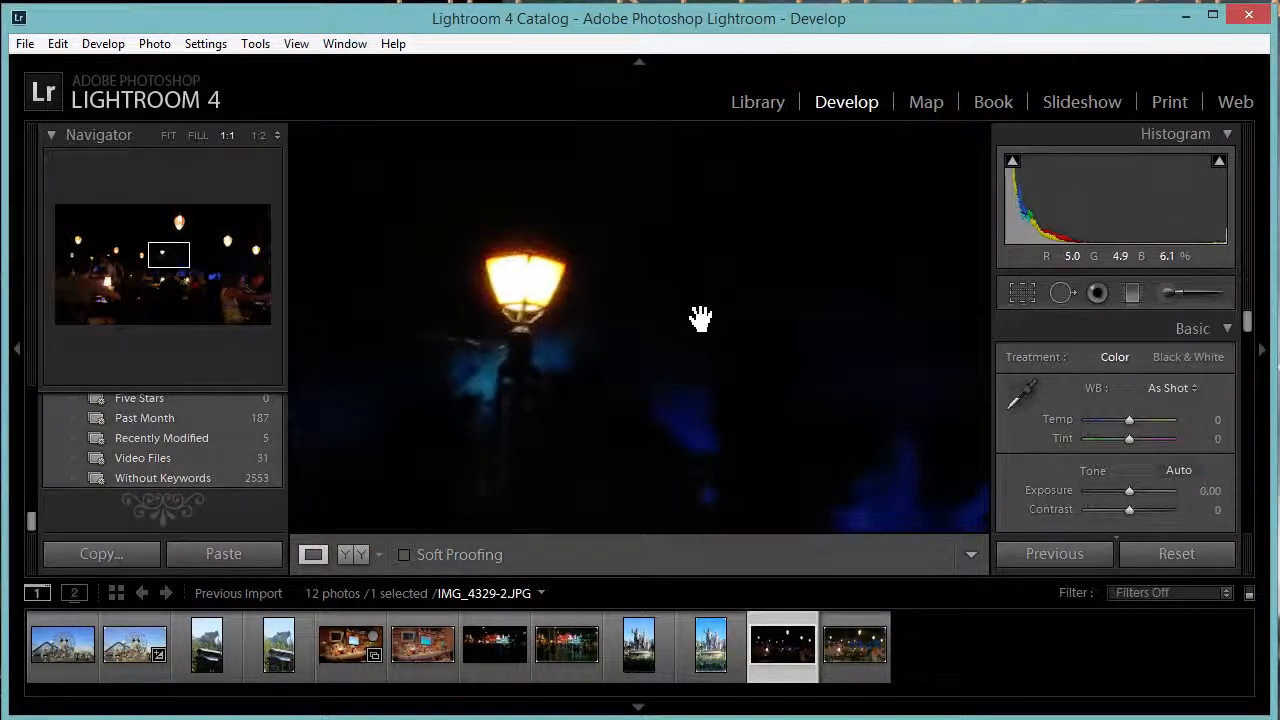
{"action": "key", "text": "Right"}
{"action": "left_click", "coordinate": [606, 286]}
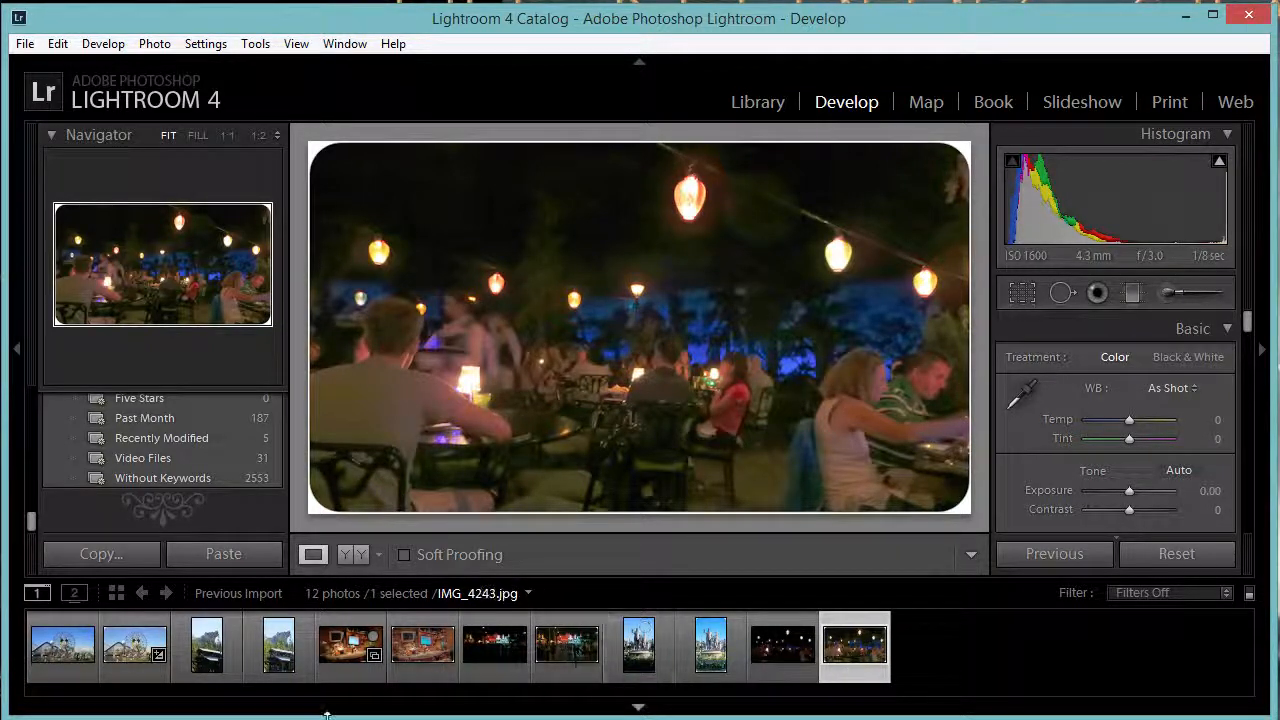
- Open the Ferris wheel photo IMG_4241-2.JPG, raise Shadows to +100, and check the garden fence and greenery at 1:1
{"action": "left_click", "coordinate": [71, 653]}
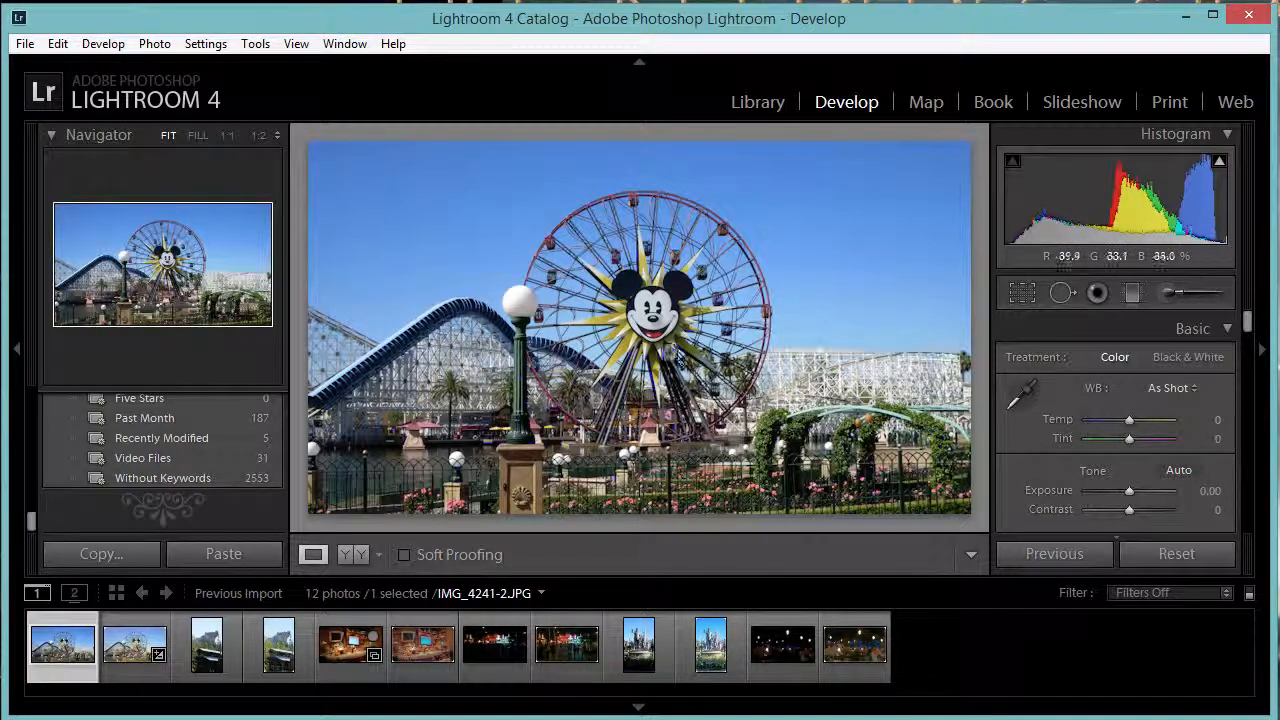
{"action": "left_click", "coordinate": [474, 348]}
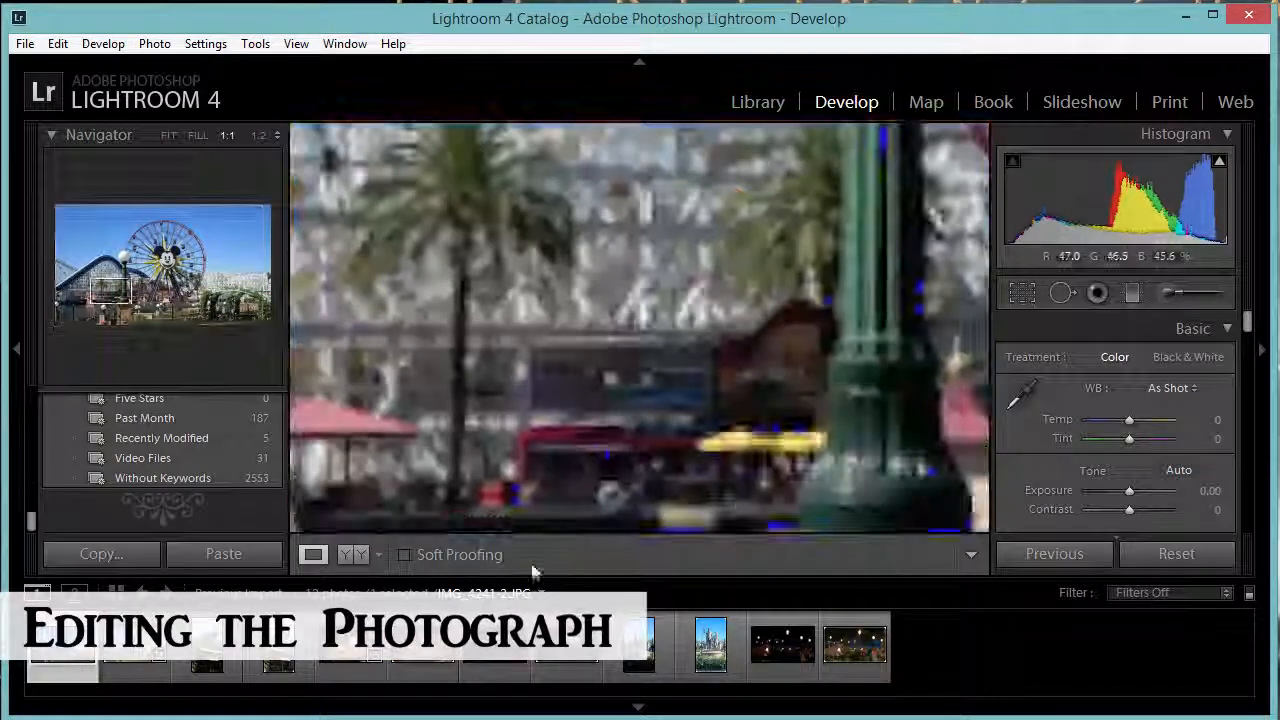
{"action": "left_click_drag", "start_coordinate": [691, 395], "coordinate": [469, 269]}
{"action": "left_click_drag", "start_coordinate": [780, 370], "coordinate": [431, 257]}
{"action": "left_click_drag", "start_coordinate": [800, 400], "coordinate": [468, 368]}
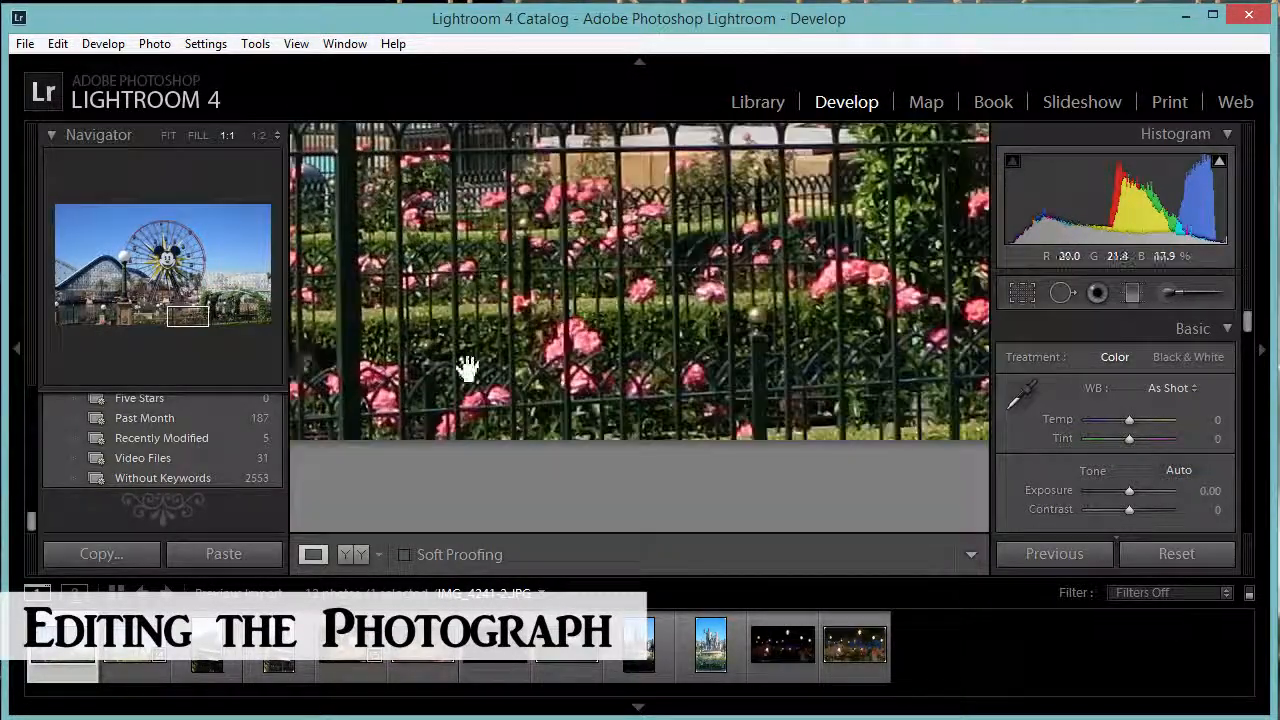
{"action": "left_click_drag", "start_coordinate": [766, 371], "coordinate": [557, 477]}
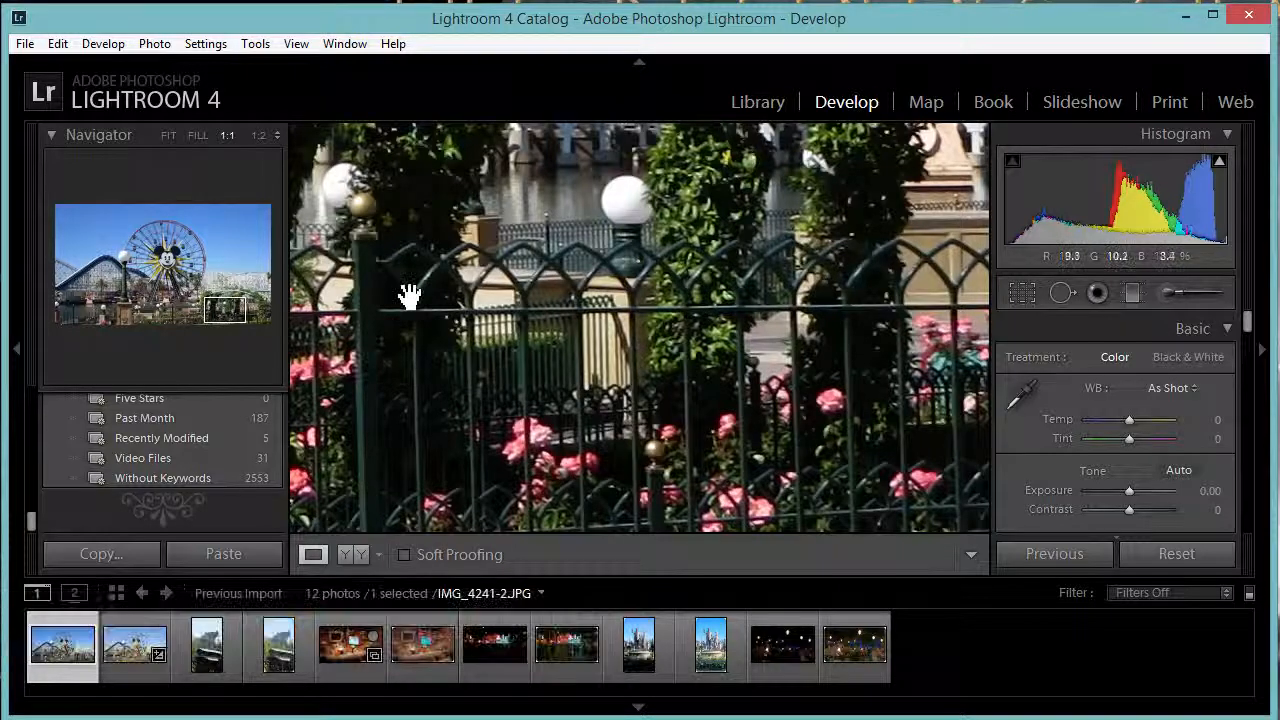
{"action": "left_click_drag", "start_coordinate": [828, 330], "coordinate": [797, 407]}
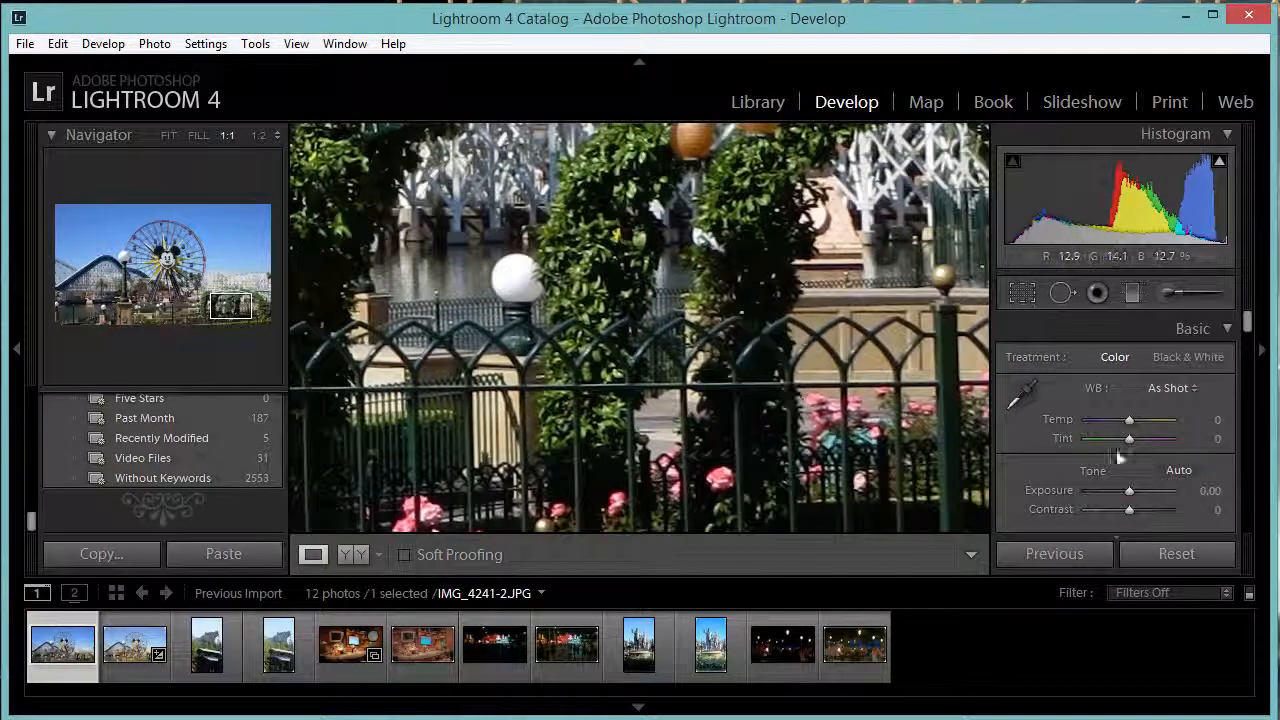
{"action": "scroll", "coordinate": [1218, 424], "scroll_direction": "down", "scroll_amount": 1}
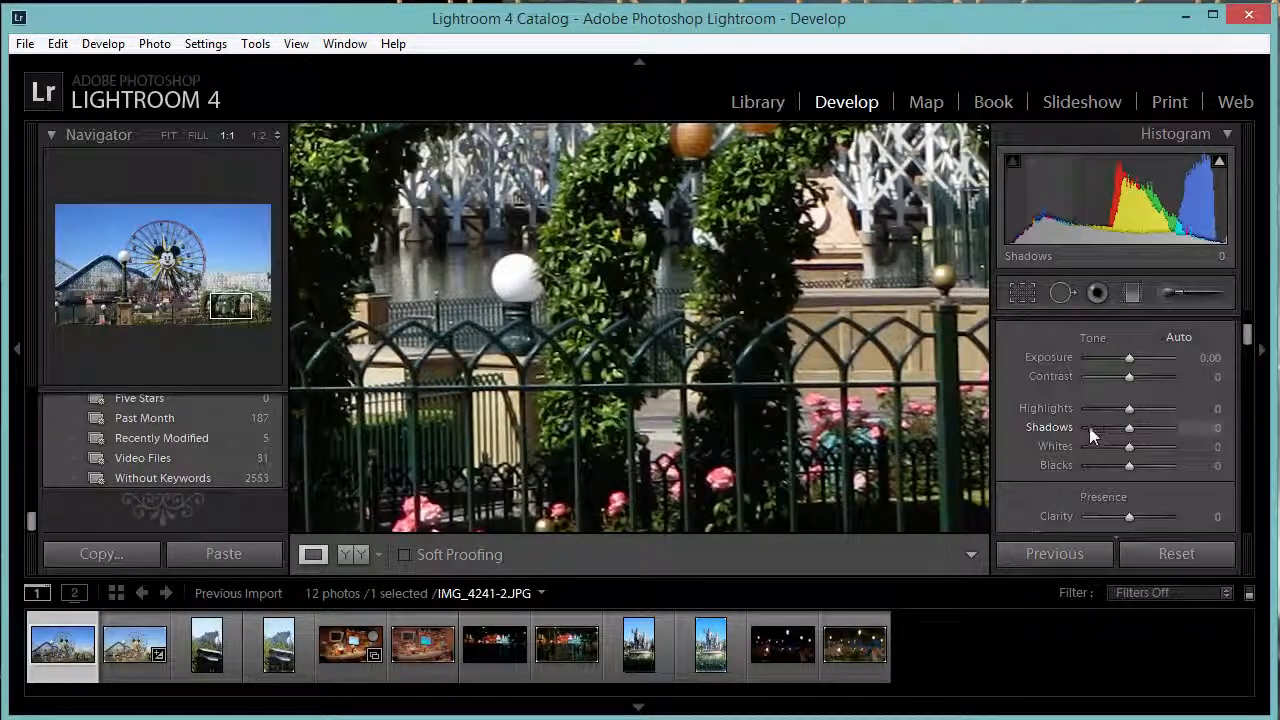
{"action": "left_click_drag", "start_coordinate": [1128, 430], "coordinate": [1172, 427]}
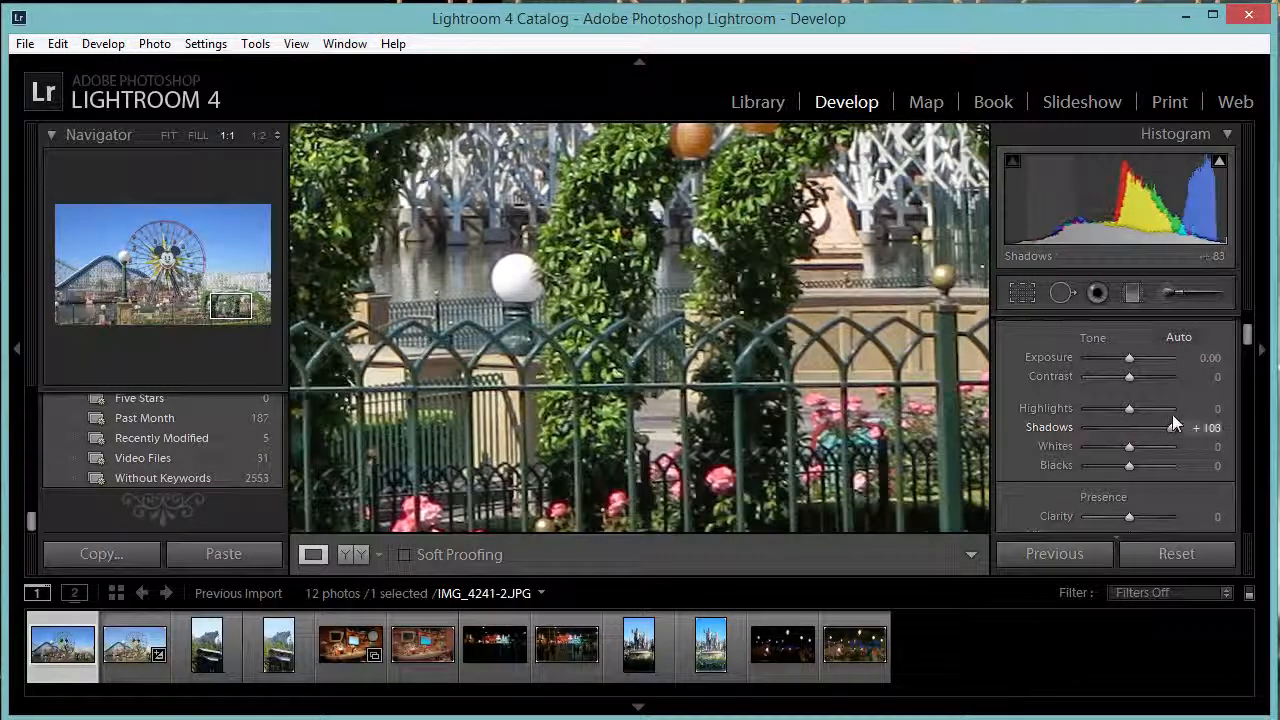
{"action": "left_click_drag", "start_coordinate": [408, 318], "coordinate": [648, 250]}
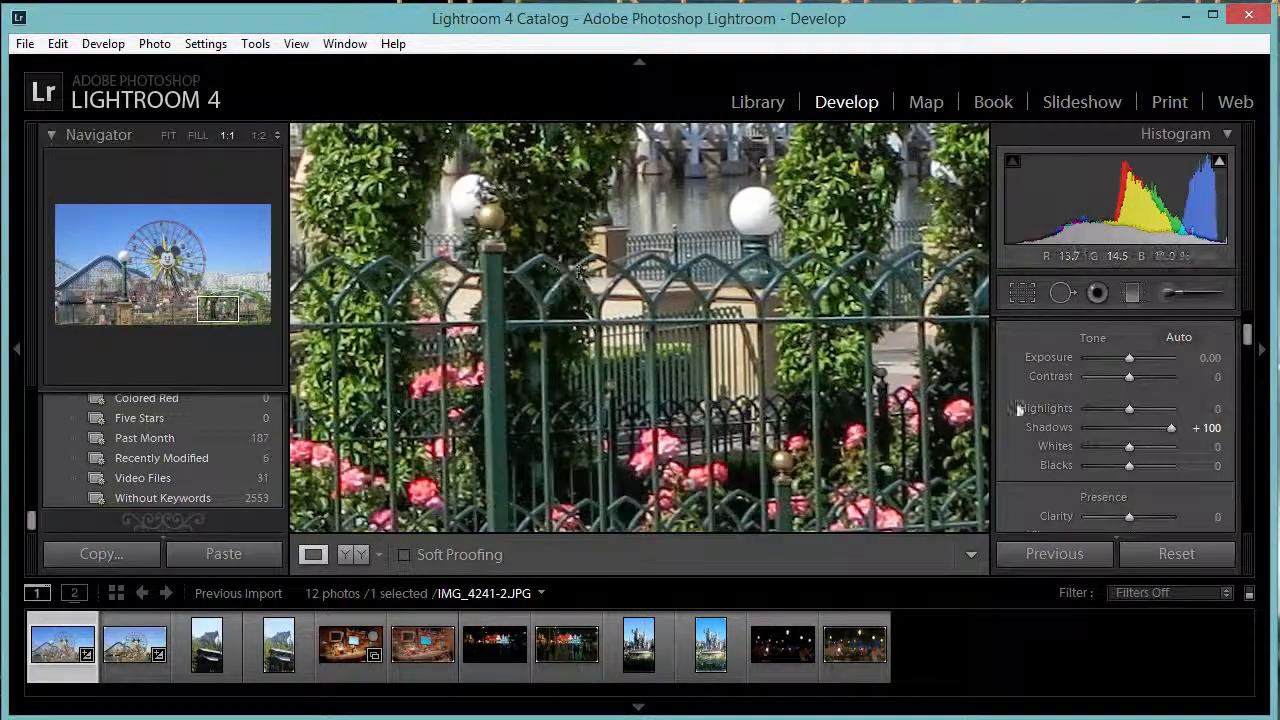
{"action": "left_click", "coordinate": [551, 366]}
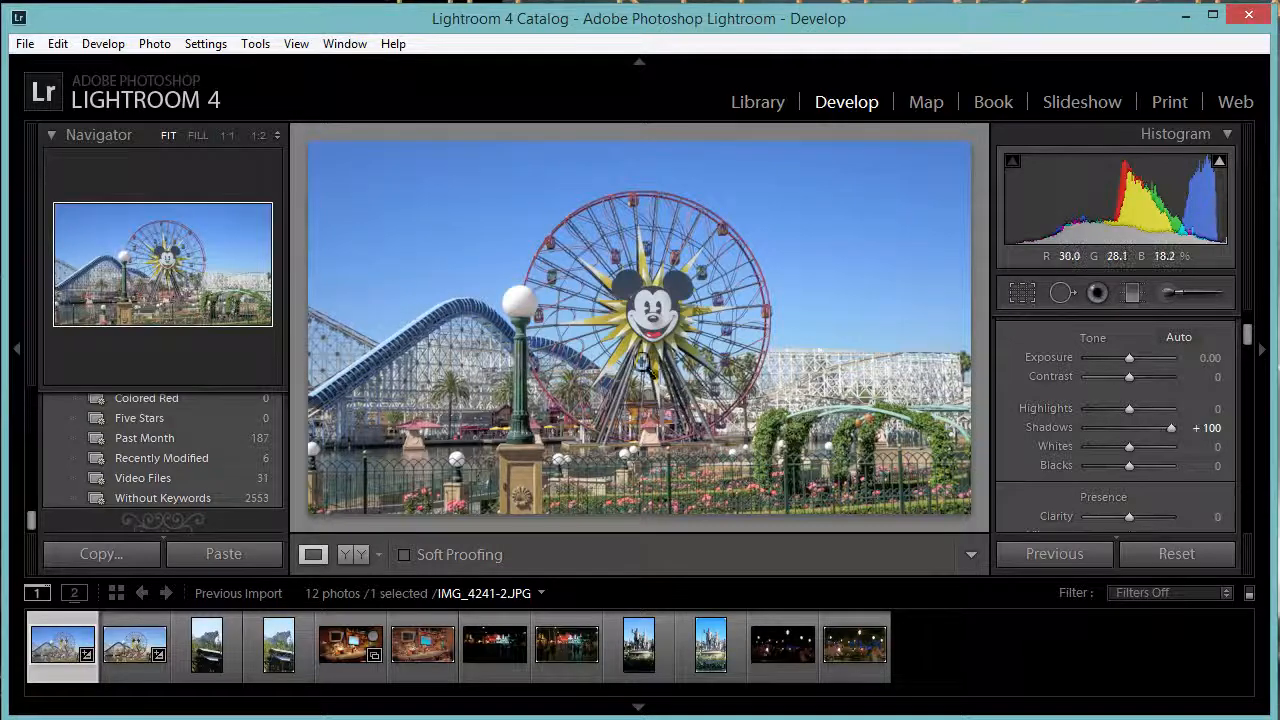
{"action": "left_click", "coordinate": [752, 388]}
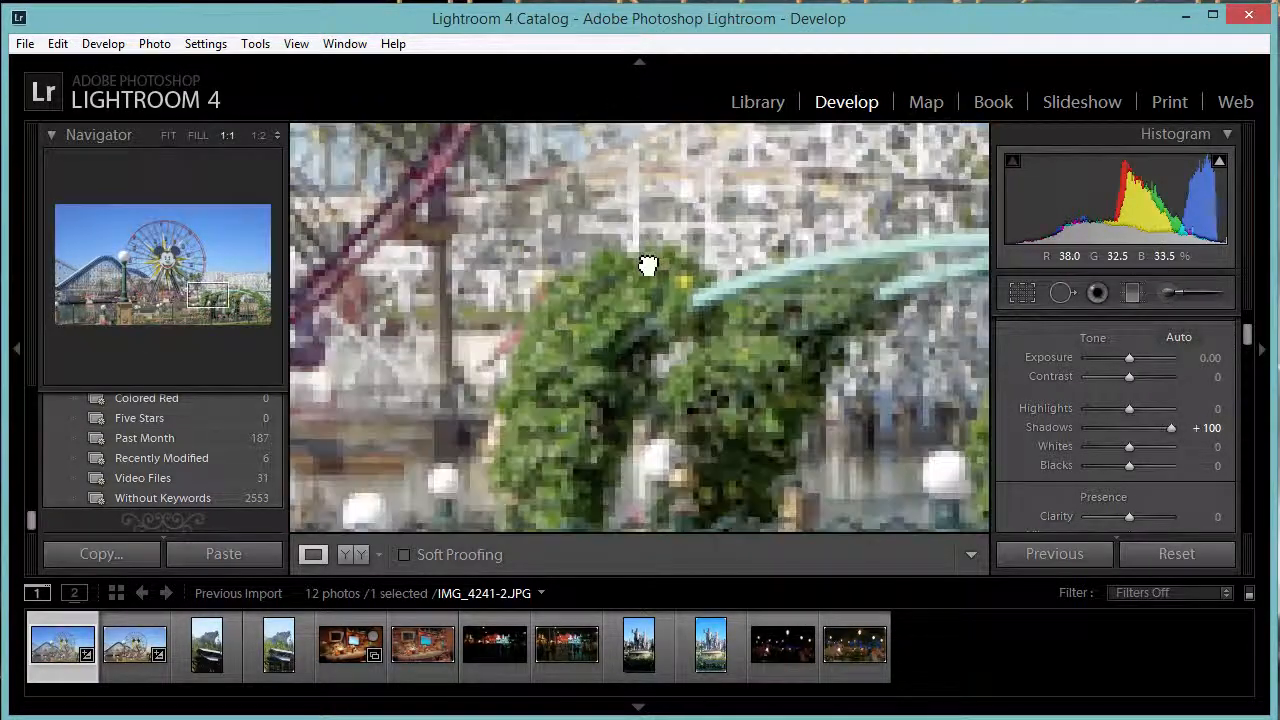
- Set Shadows to +81 and examine the cartoon face, gondolas and supports of the Ferris wheel at 1:1
{"action": "left_click", "coordinate": [752, 388]}
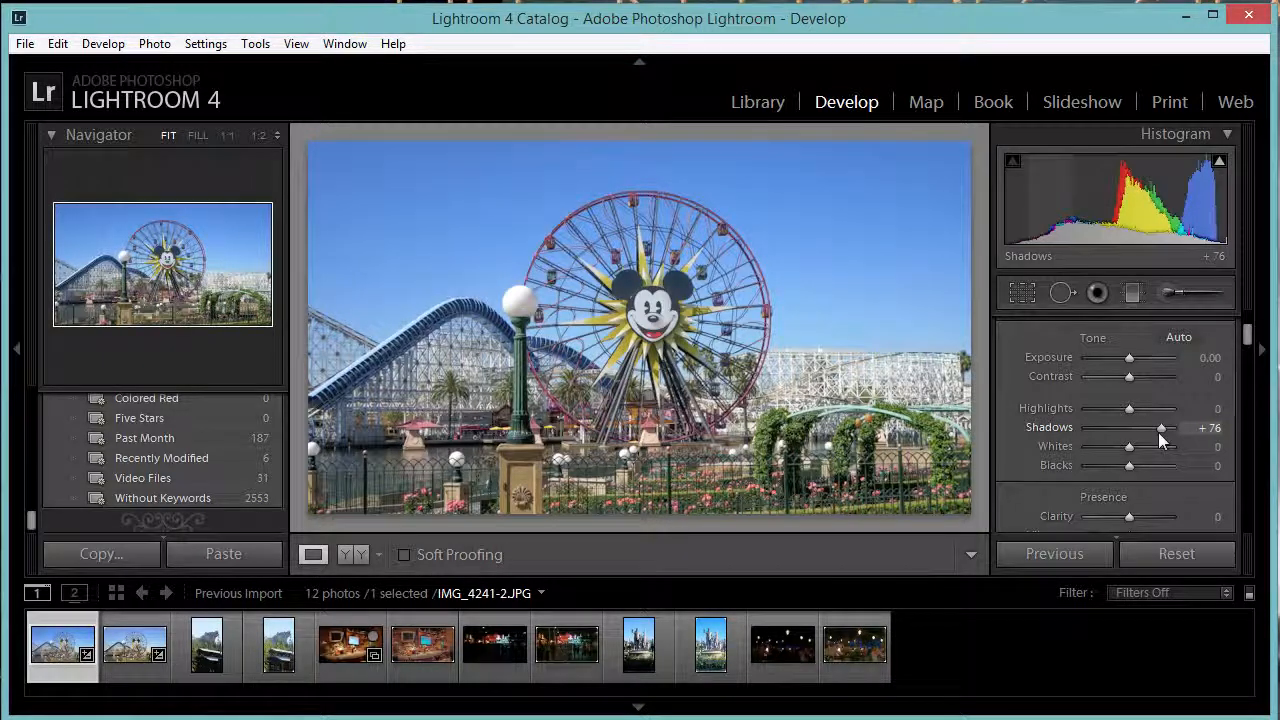
{"action": "left_click_drag", "start_coordinate": [1170, 431], "coordinate": [1160, 430]}
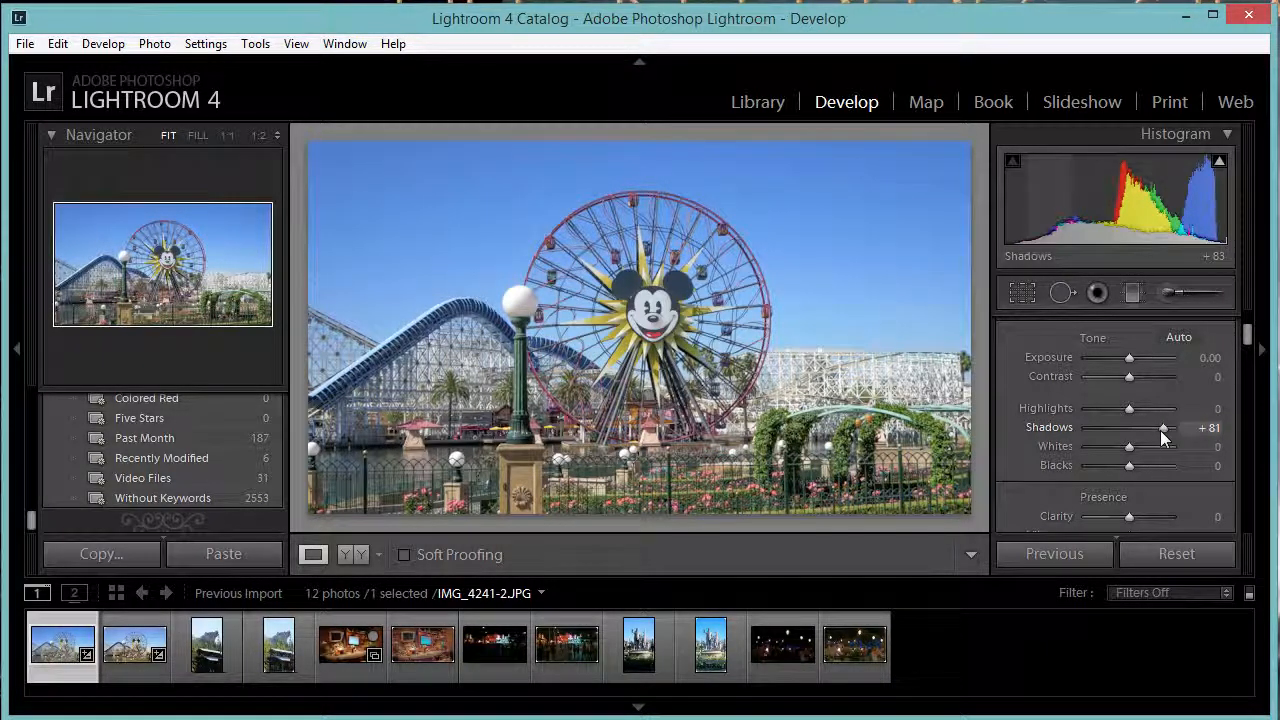
{"action": "left_click", "coordinate": [570, 400]}
{"action": "left_click_drag", "start_coordinate": [751, 474], "coordinate": [514, 311]}
{"action": "left_click_drag", "start_coordinate": [905, 448], "coordinate": [561, 257]}
{"action": "left_click", "coordinate": [561, 257]}
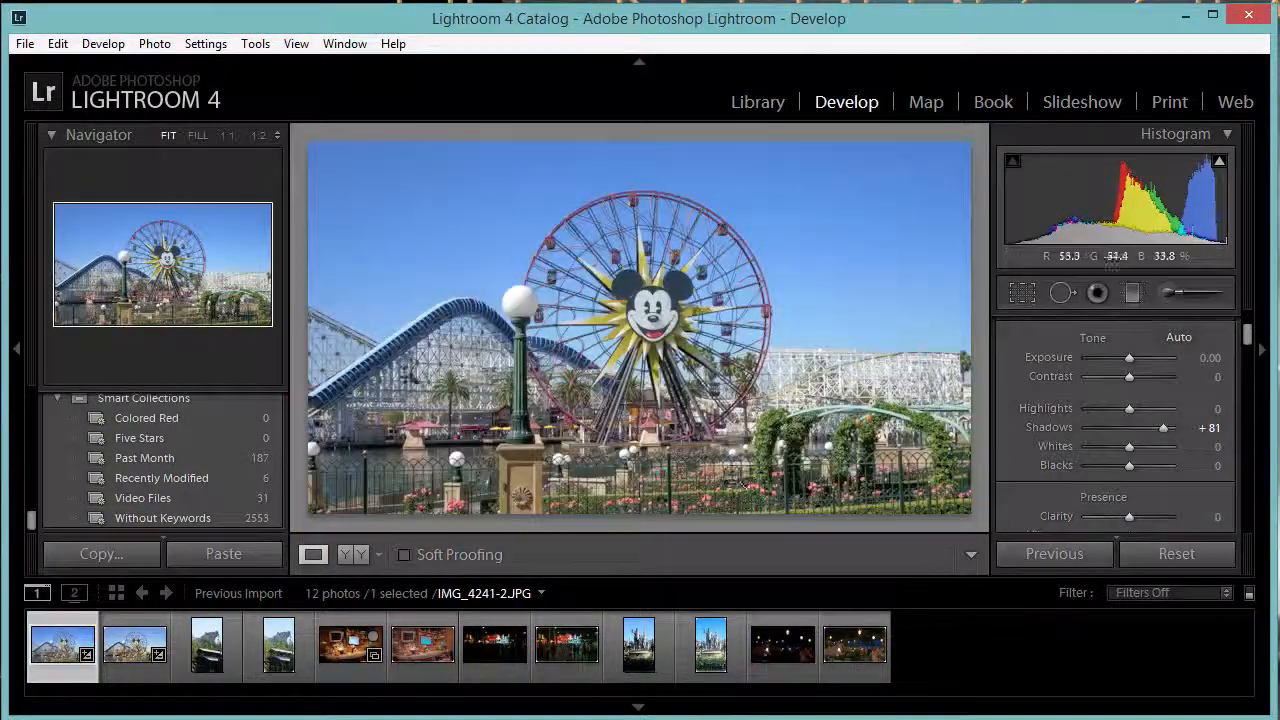
{"action": "left_click", "coordinate": [637, 309]}
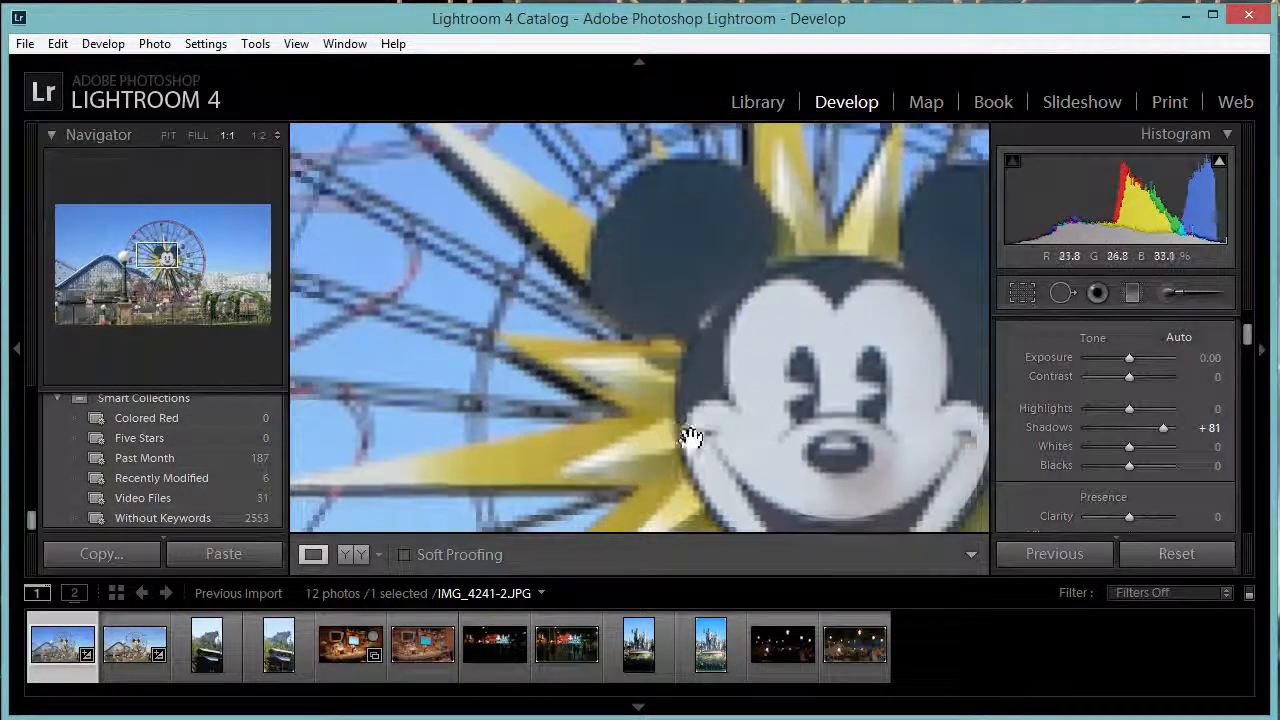
{"action": "left_click_drag", "start_coordinate": [837, 400], "coordinate": [563, 400]}
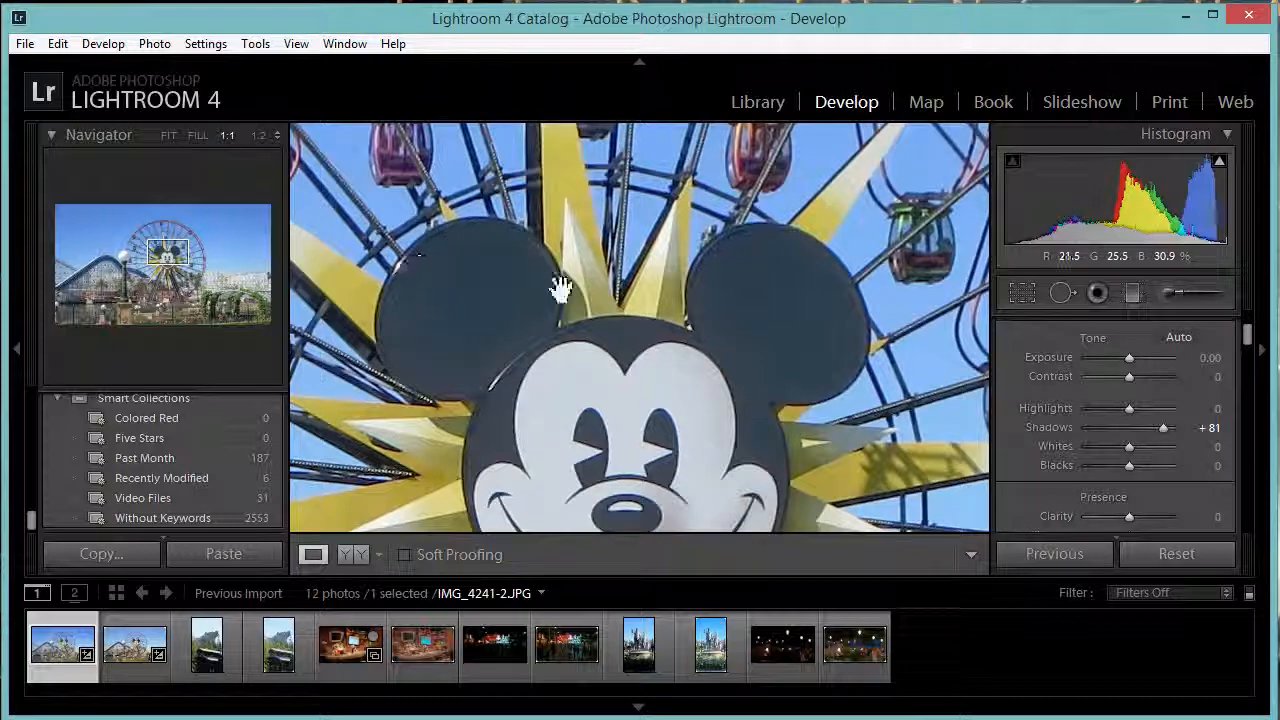
{"action": "left_click_drag", "start_coordinate": [820, 248], "coordinate": [914, 461]}
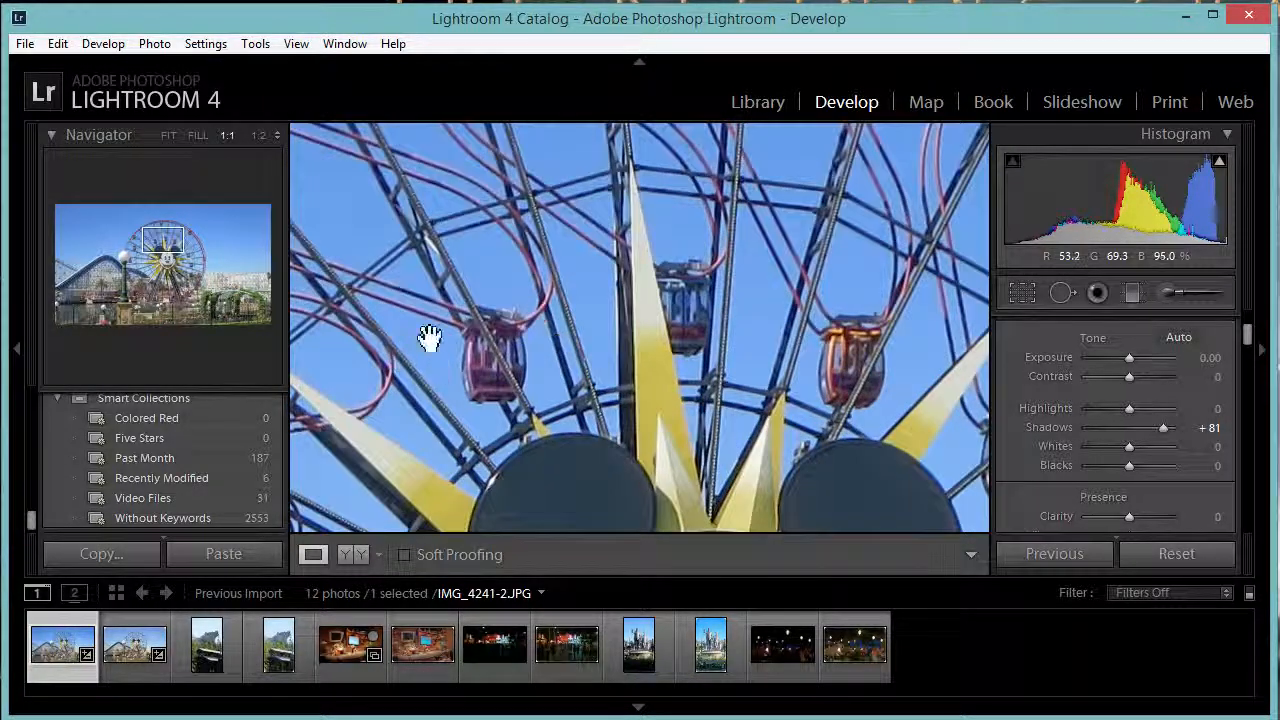
{"action": "left_click_drag", "start_coordinate": [546, 444], "coordinate": [622, 300]}
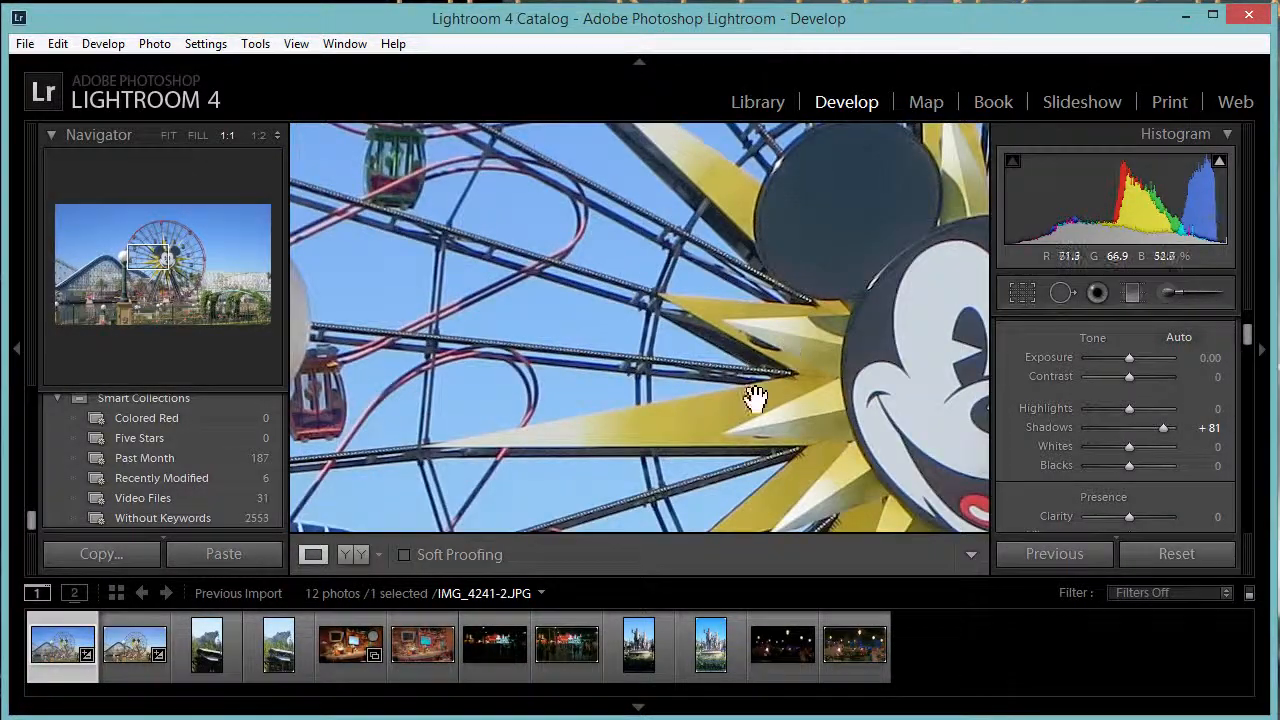
{"action": "left_click_drag", "start_coordinate": [756, 398], "coordinate": [618, 162]}
{"action": "left_click_drag", "start_coordinate": [794, 349], "coordinate": [620, 260]}
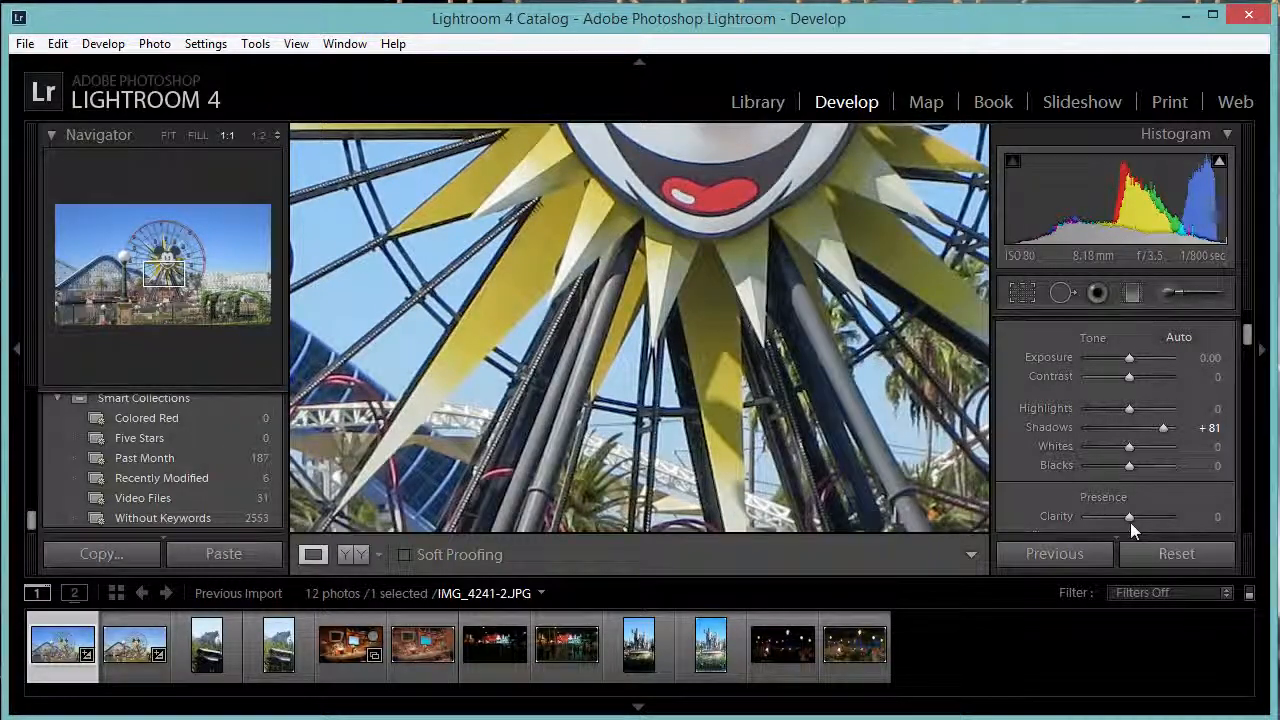
- Set Clarity to +33, checking the cartoon face and wheel spokes up close and the whole photo
{"action": "mouse_move", "coordinate": [1128, 516]}
{"action": "left_mouse_down"}
{"action": "mouse_move", "coordinate": [1158, 522]}
{"action": "mouse_move", "coordinate": [1124, 522]}
{"action": "mouse_move", "coordinate": [1140, 522]}
{"action": "left_mouse_up"}
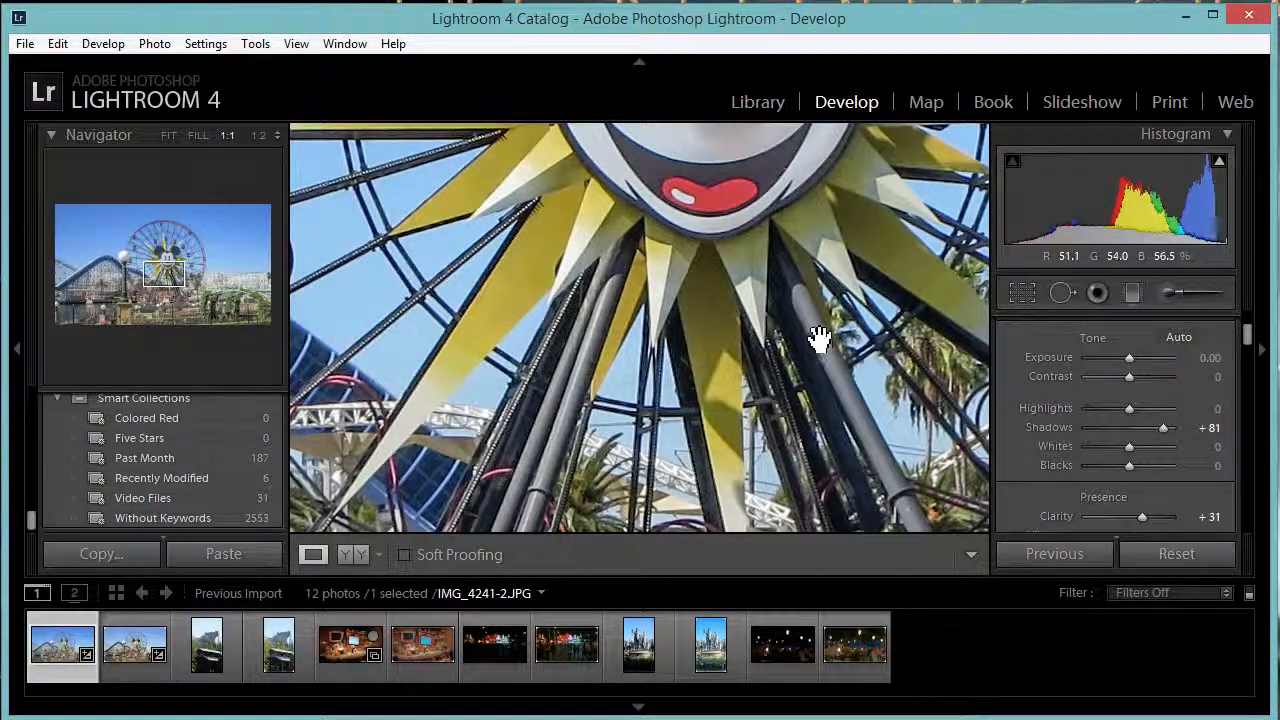
{"action": "left_click_drag", "start_coordinate": [762, 190], "coordinate": [738, 344]}
{"action": "left_click_drag", "start_coordinate": [743, 222], "coordinate": [737, 406]}
{"action": "left_click_drag", "start_coordinate": [350, 221], "coordinate": [417, 349]}
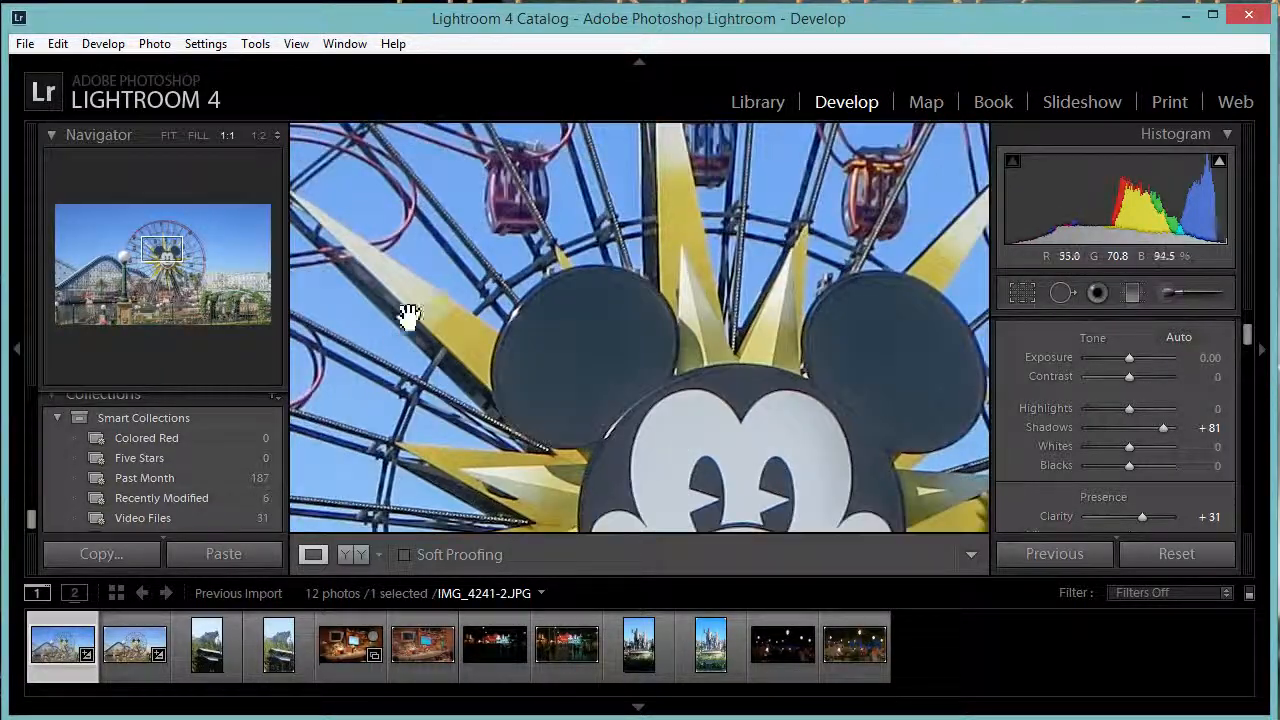
{"action": "left_click", "coordinate": [409, 316]}
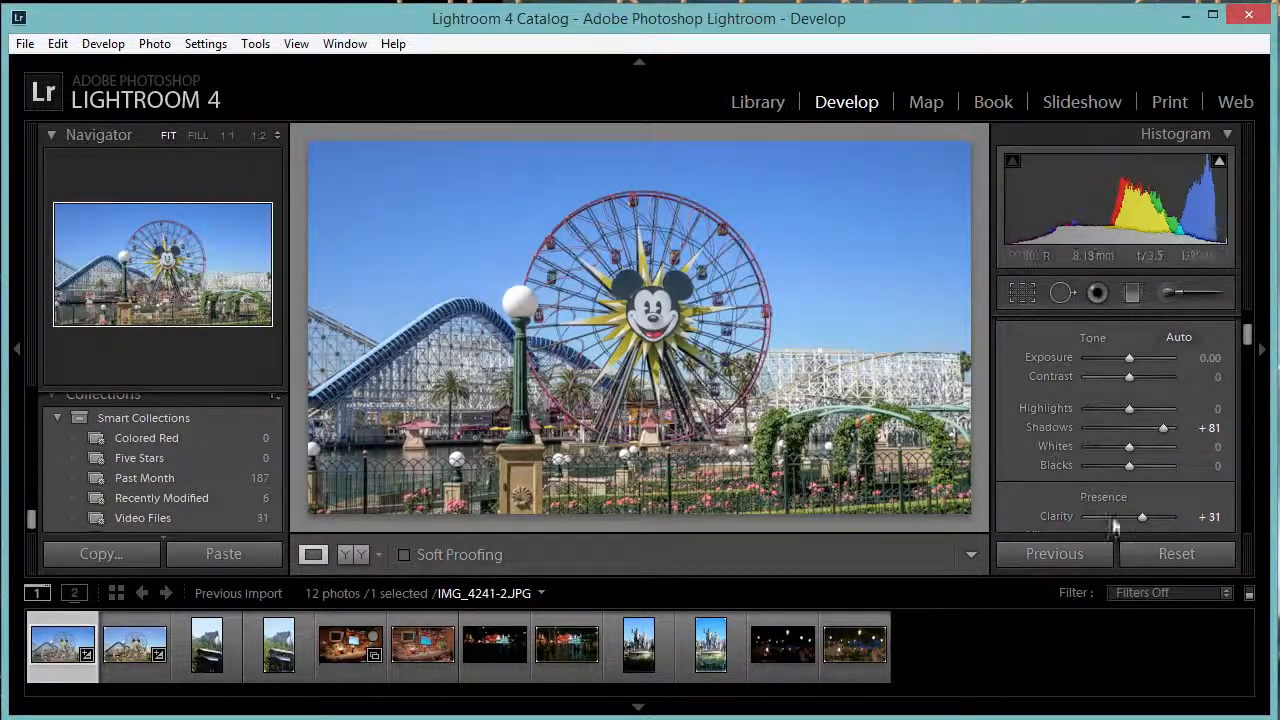
{"action": "left_click_drag", "start_coordinate": [1143, 518], "coordinate": [1145, 518]}
{"action": "left_click", "coordinate": [614, 334]}
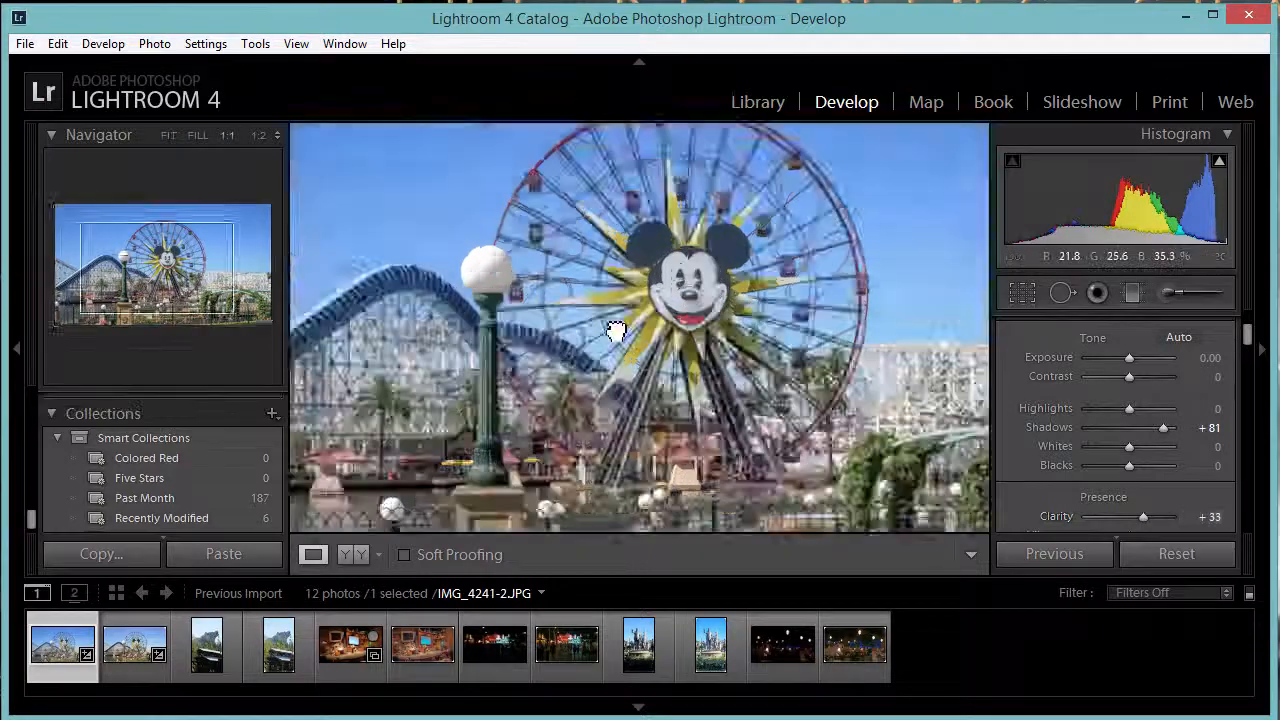
{"action": "left_click", "coordinate": [637, 320]}
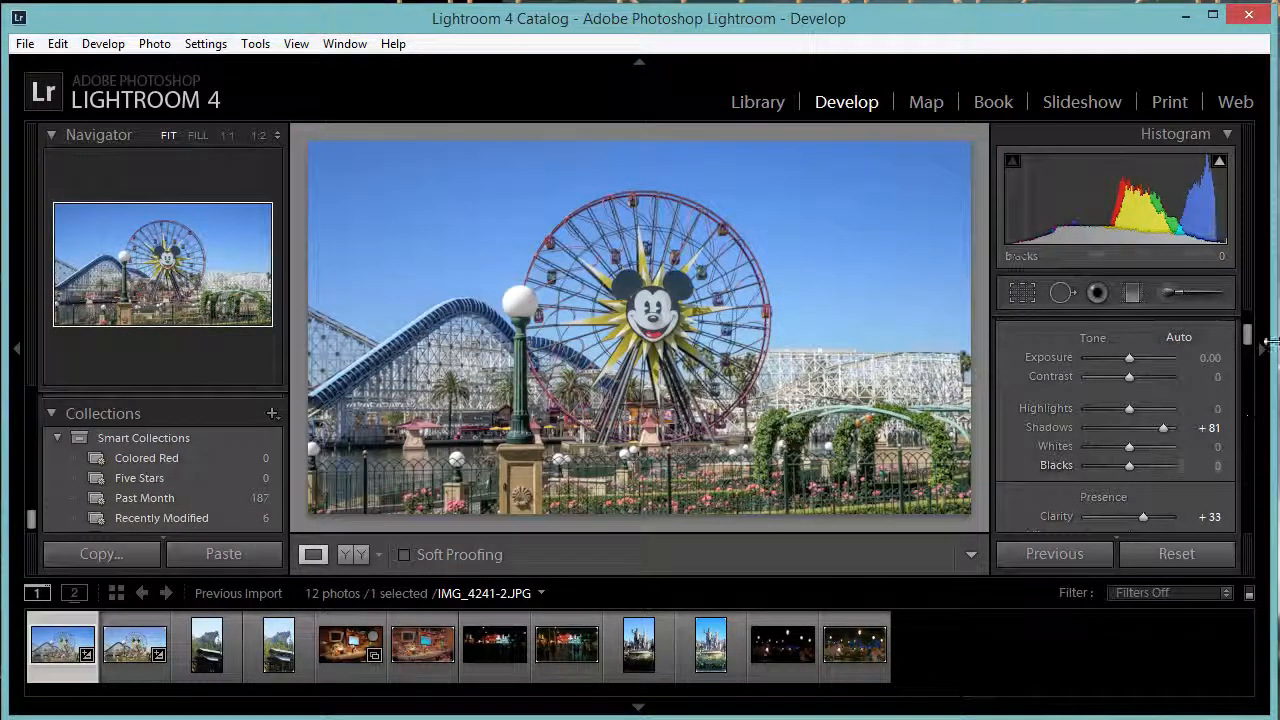
- Try Vibrance at +48 and +38, judging the color on the rose beds at 1:1 and on the whole photo
{"action": "left_click_drag", "start_coordinate": [1249, 337], "coordinate": [1249, 355]}
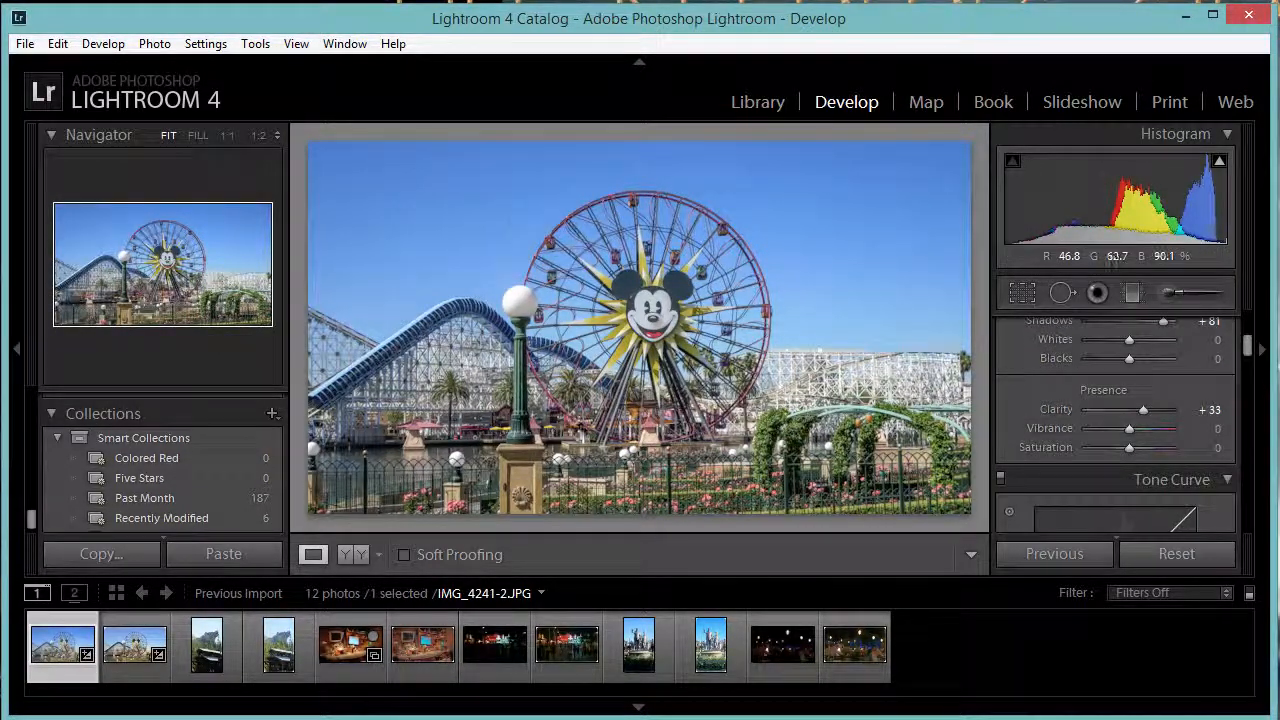
{"action": "left_click_drag", "start_coordinate": [590, 442], "coordinate": [693, 318]}
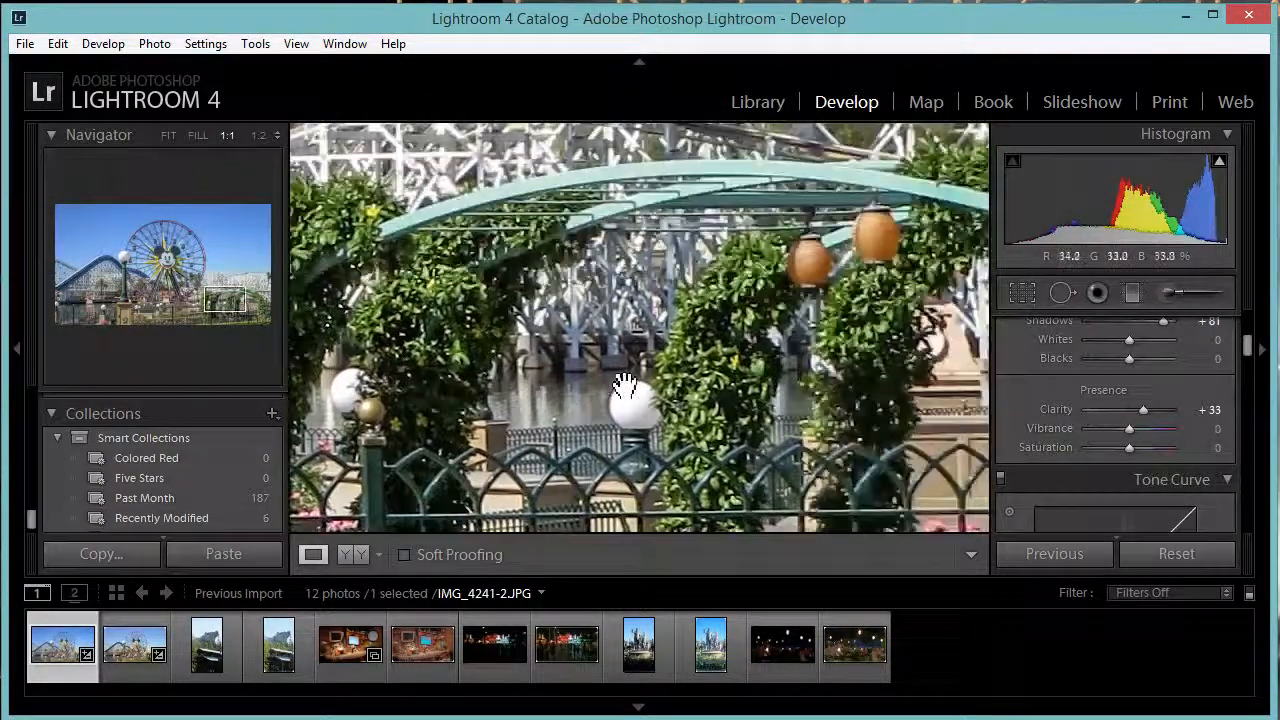
{"action": "left_click_drag", "start_coordinate": [623, 383], "coordinate": [867, 312]}
{"action": "left_click_drag", "start_coordinate": [315, 496], "coordinate": [608, 340]}
{"action": "left_click_drag", "start_coordinate": [1129, 428], "coordinate": [1147, 431]}
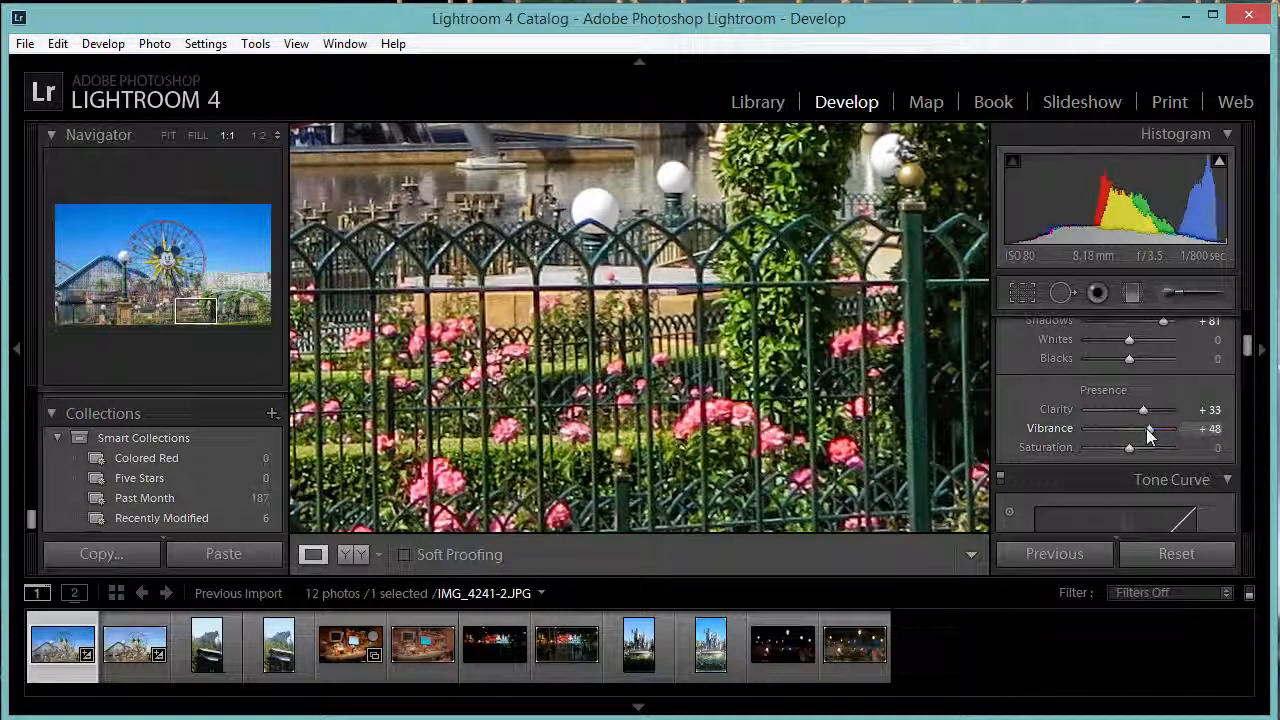
{"action": "left_click", "coordinate": [870, 430]}
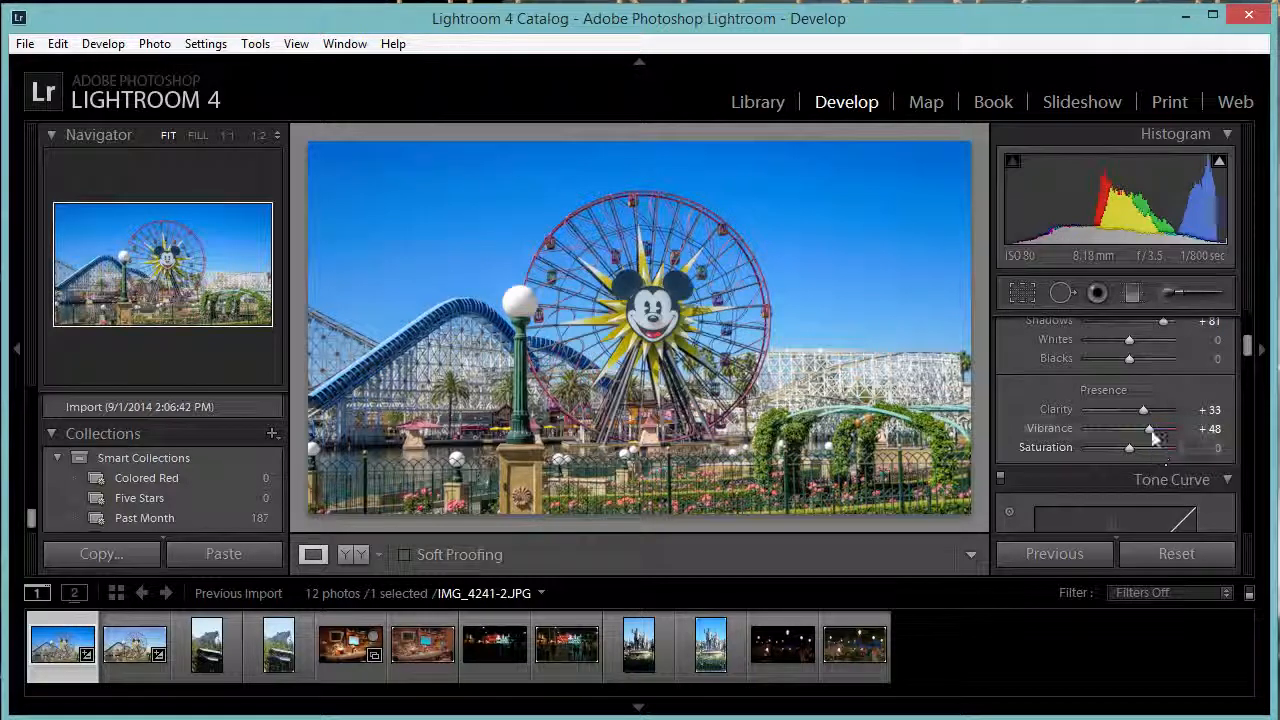
{"action": "left_click_drag", "start_coordinate": [1149, 430], "coordinate": [1145, 431]}
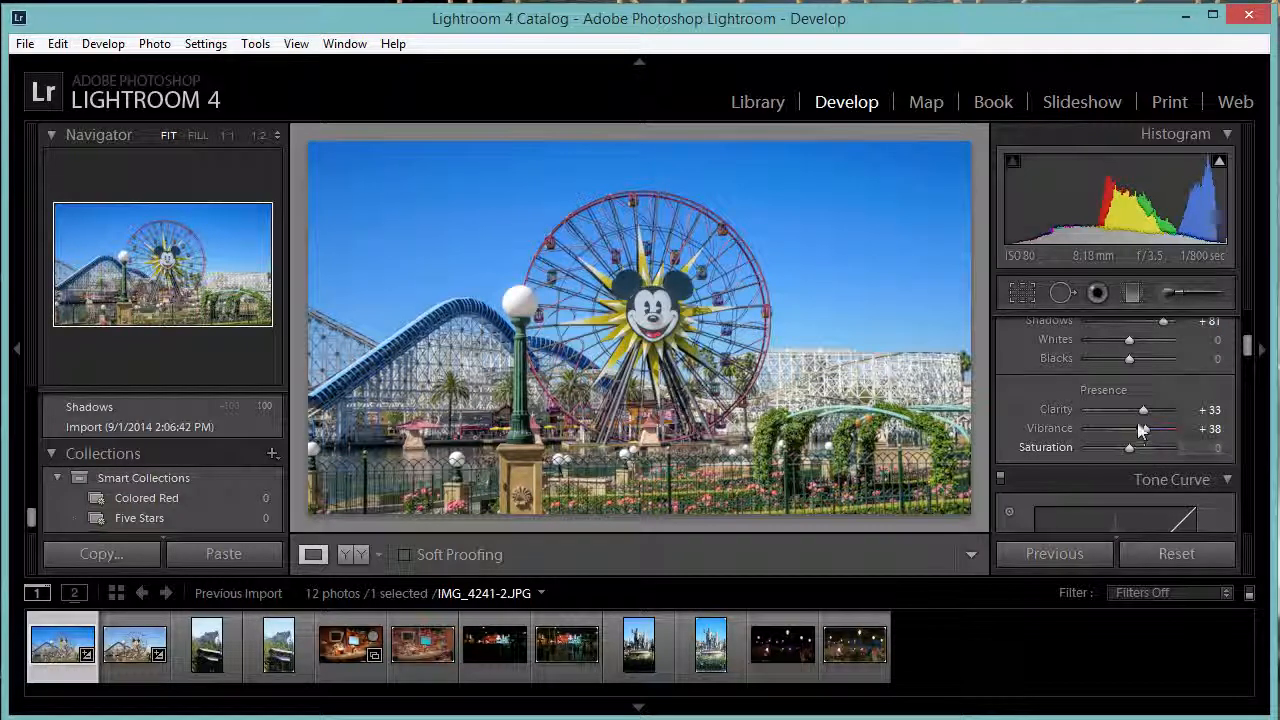
- Set Saturation to +14 and Vibrance to +24, checking the sky and white roller coaster at 1:1
{"action": "mouse_move", "coordinate": [1133, 451]}
{"action": "left_mouse_down"}
{"action": "mouse_move", "coordinate": [1176, 429]}
{"action": "mouse_move", "coordinate": [1055, 438]}
{"action": "mouse_move", "coordinate": [1131, 440]}
{"action": "left_mouse_up"}
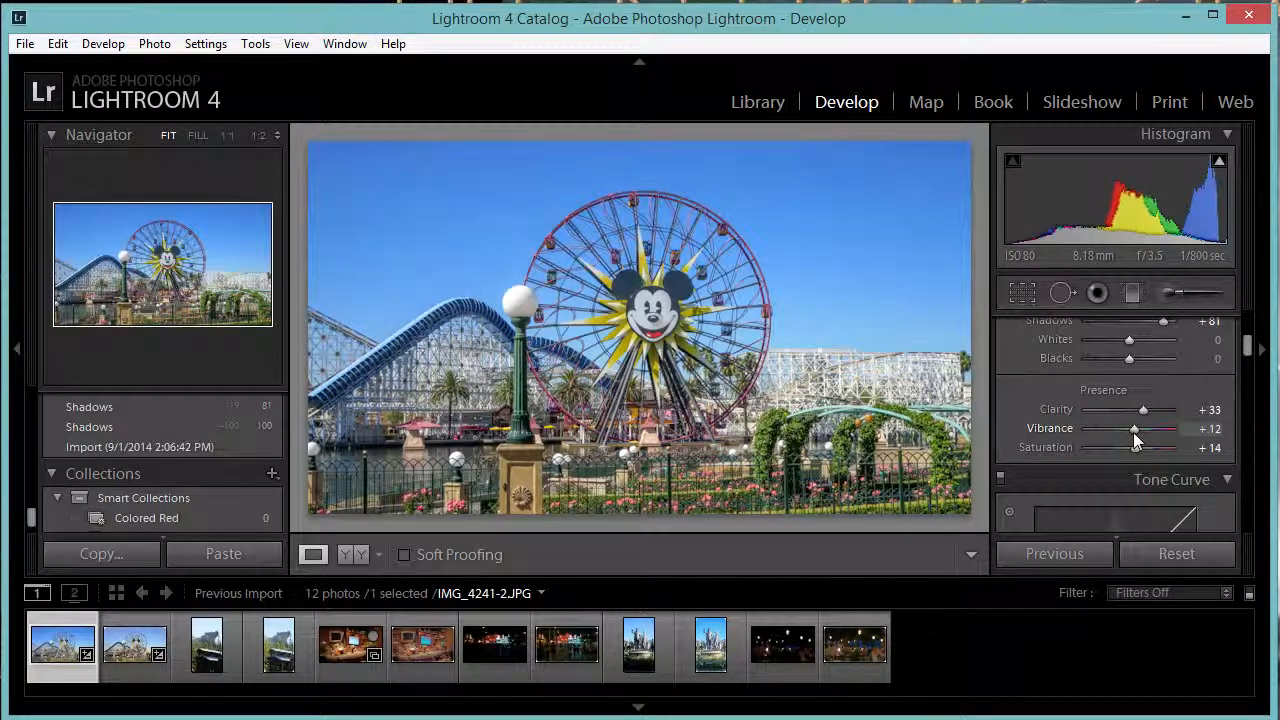
{"action": "left_click_drag", "start_coordinate": [1134, 435], "coordinate": [1138, 432]}
{"action": "left_click", "coordinate": [816, 458]}
{"action": "left_click", "coordinate": [816, 458]}
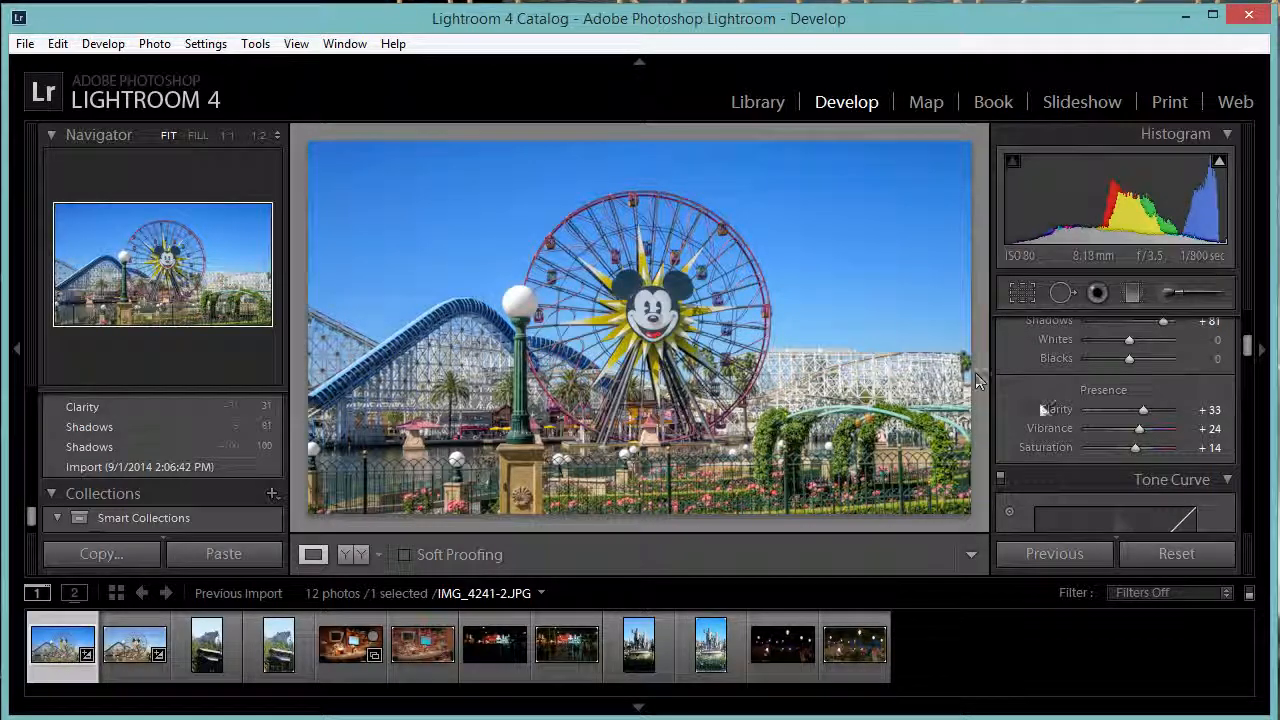
{"action": "left_click", "coordinate": [812, 329]}
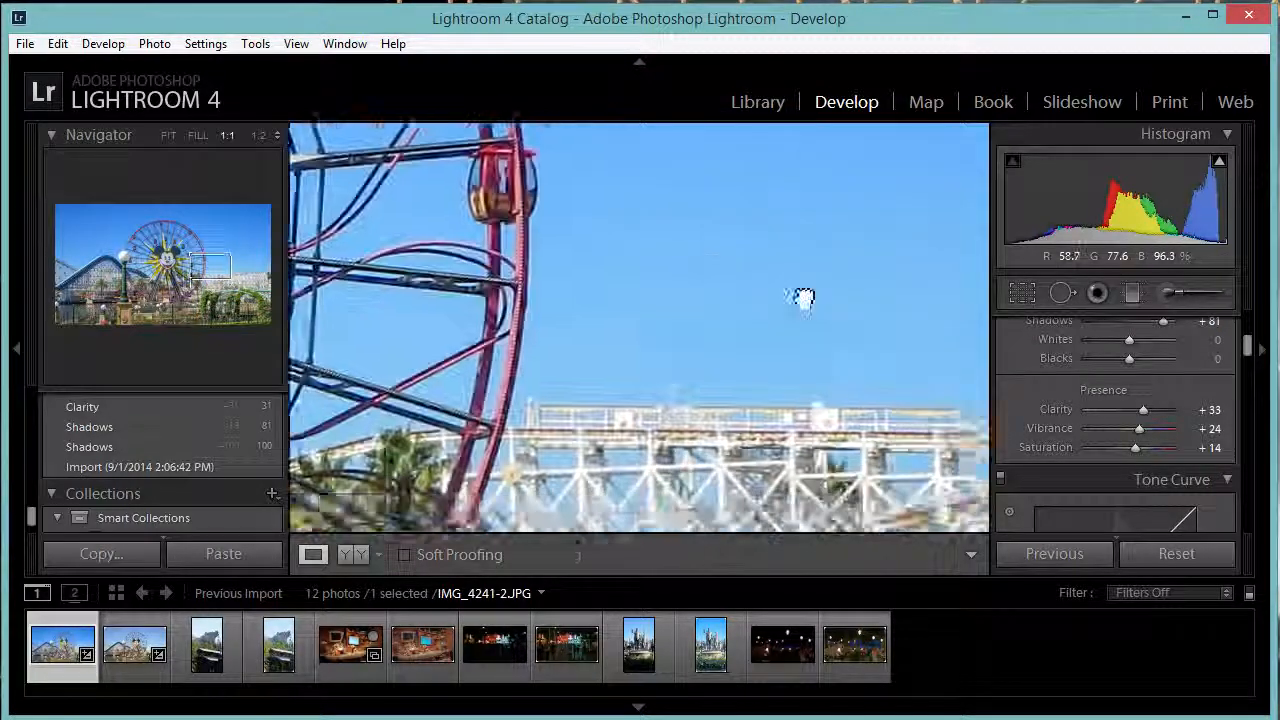
{"action": "left_click_drag", "start_coordinate": [741, 345], "coordinate": [820, 472]}
{"action": "left_click", "coordinate": [820, 472]}
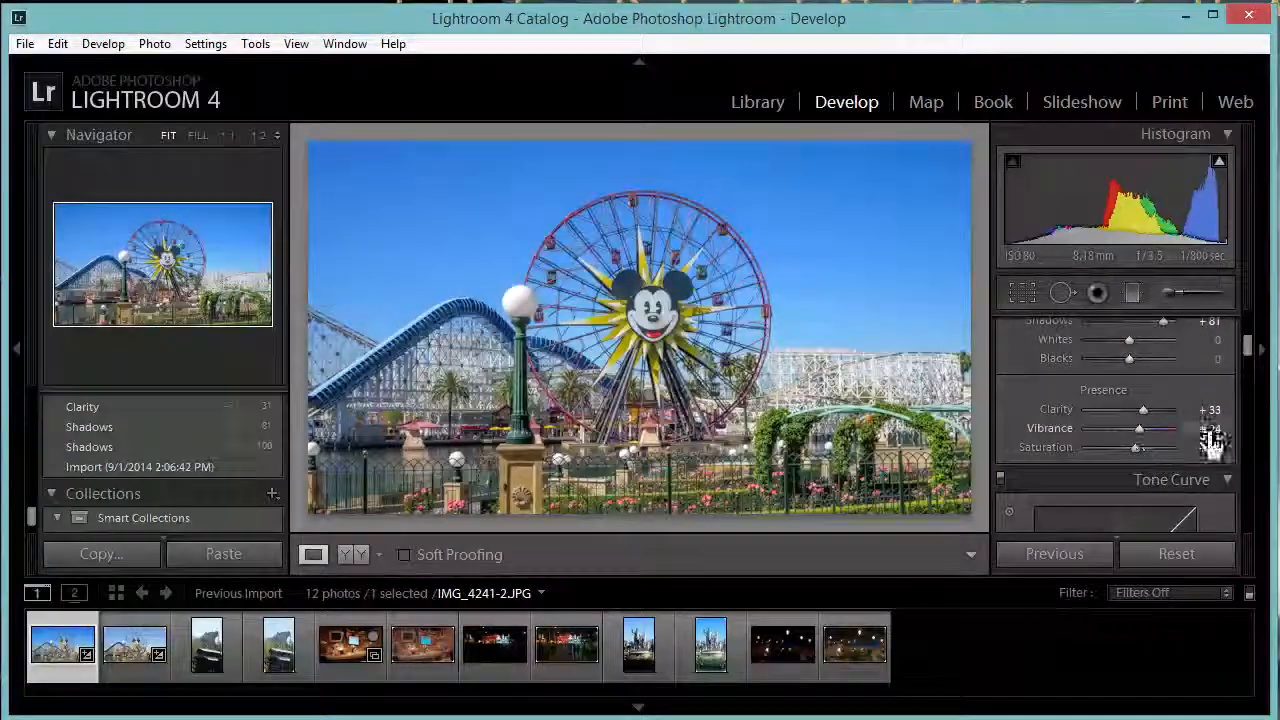
- Set the white balance Temp to +5, comparing warmer settings of +12 and +17 and a cooler -7
{"action": "left_click_drag", "start_coordinate": [1249, 358], "coordinate": [1249, 322]}
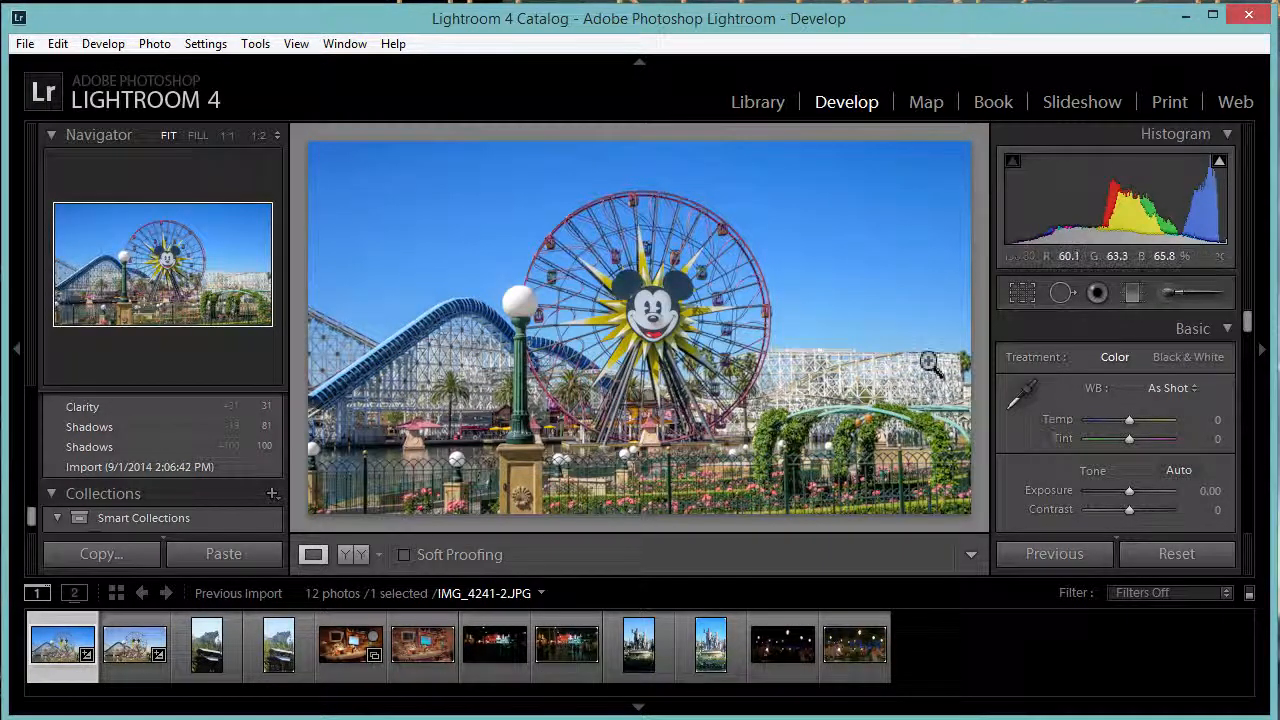
{"action": "left_click", "coordinate": [1133, 424]}
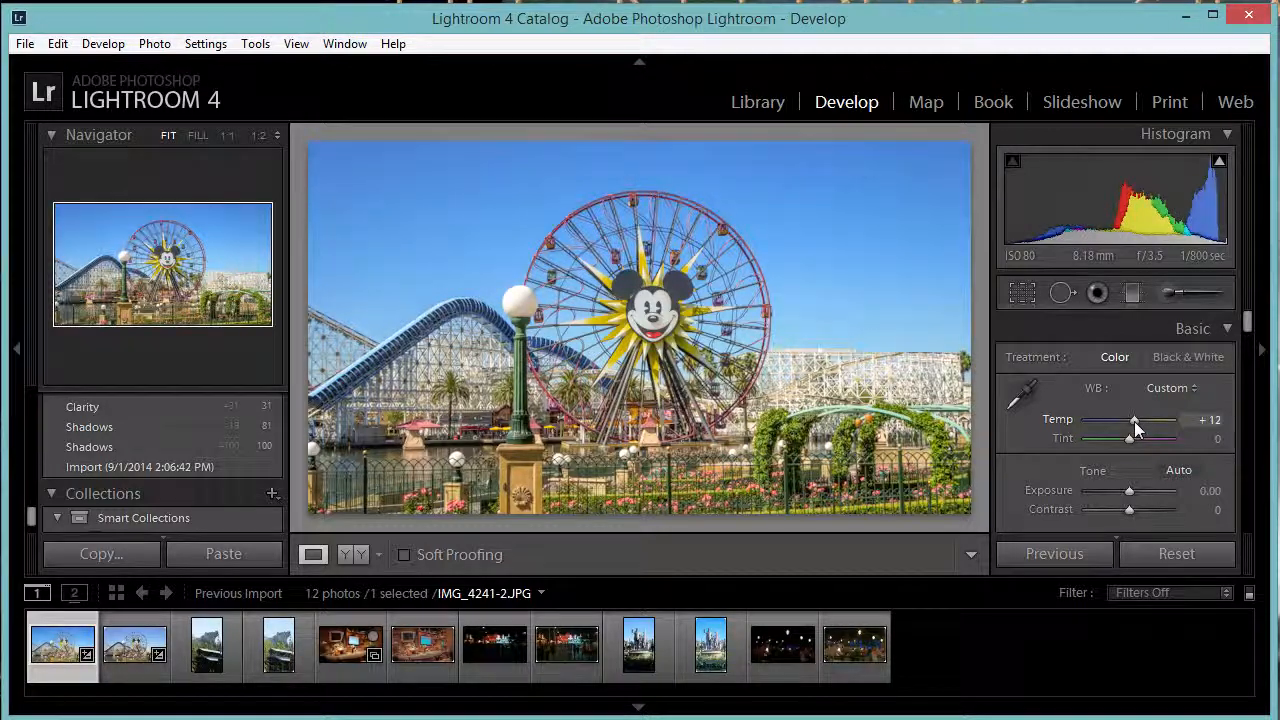
{"action": "left_click", "coordinate": [835, 385]}
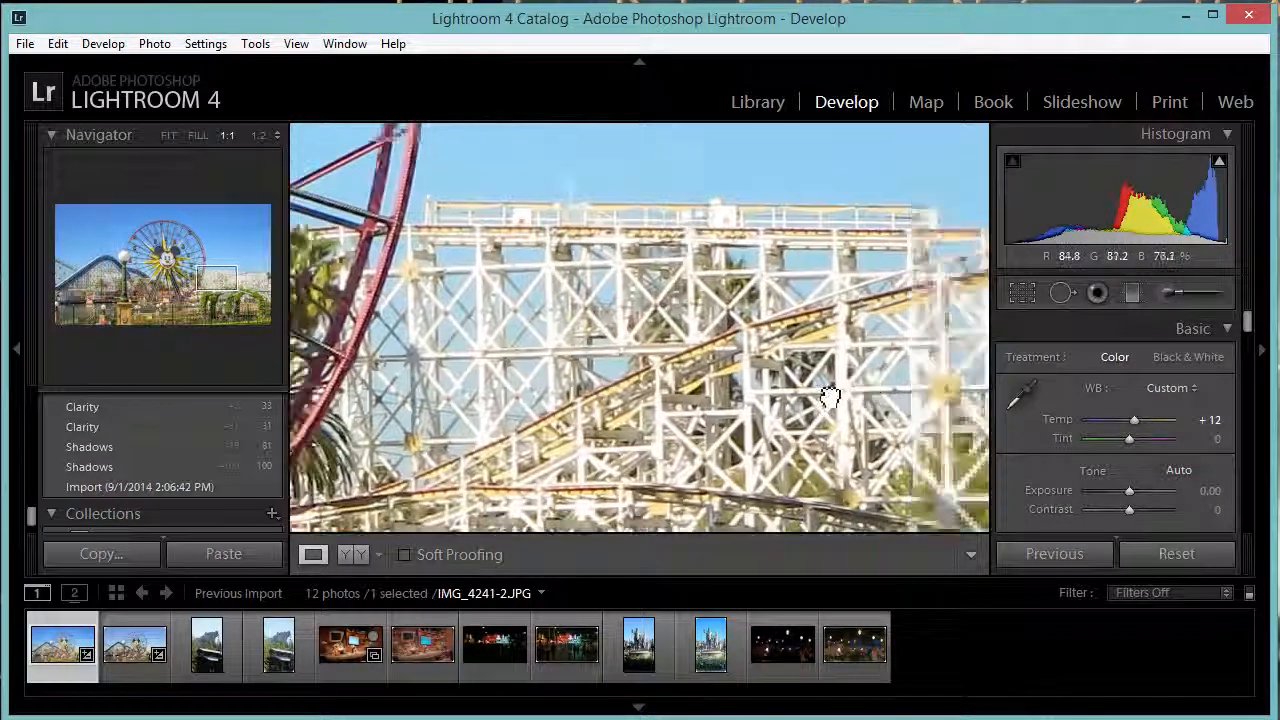
{"action": "left_click", "coordinate": [1137, 422]}
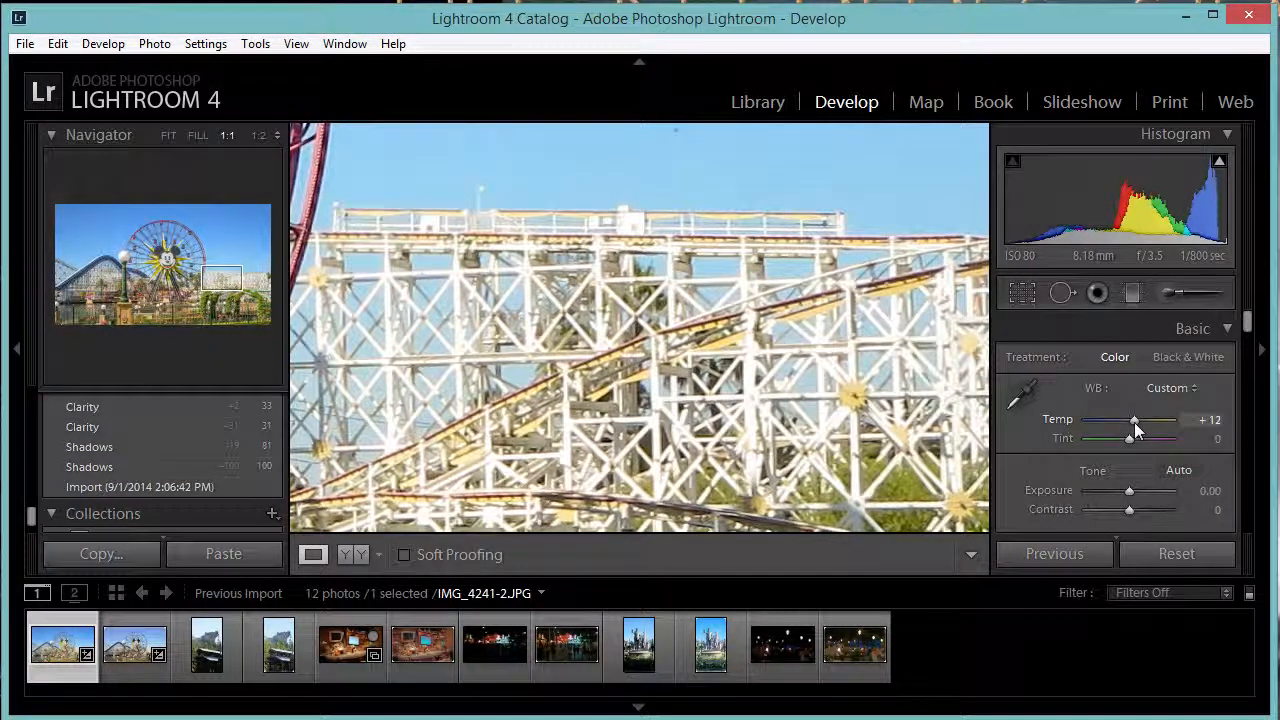
{"action": "key", "text": "z"}
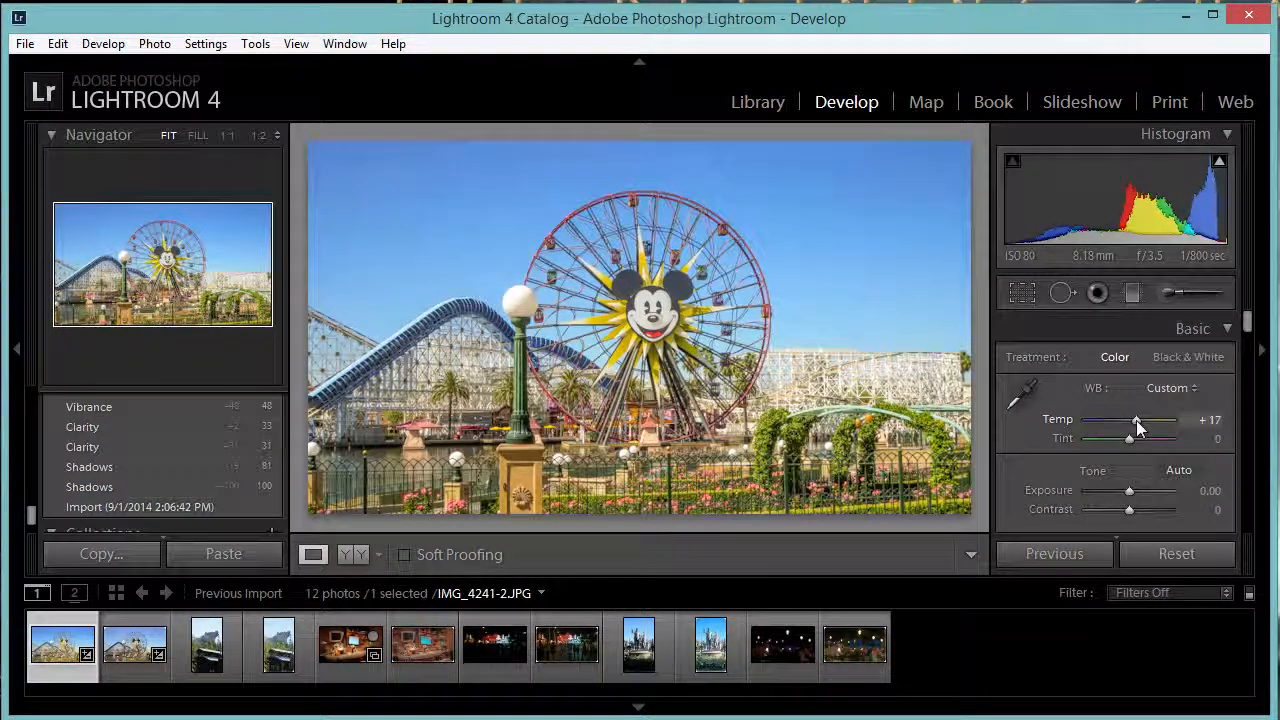
{"action": "left_click_drag", "start_coordinate": [1137, 427], "coordinate": [1135, 427]}
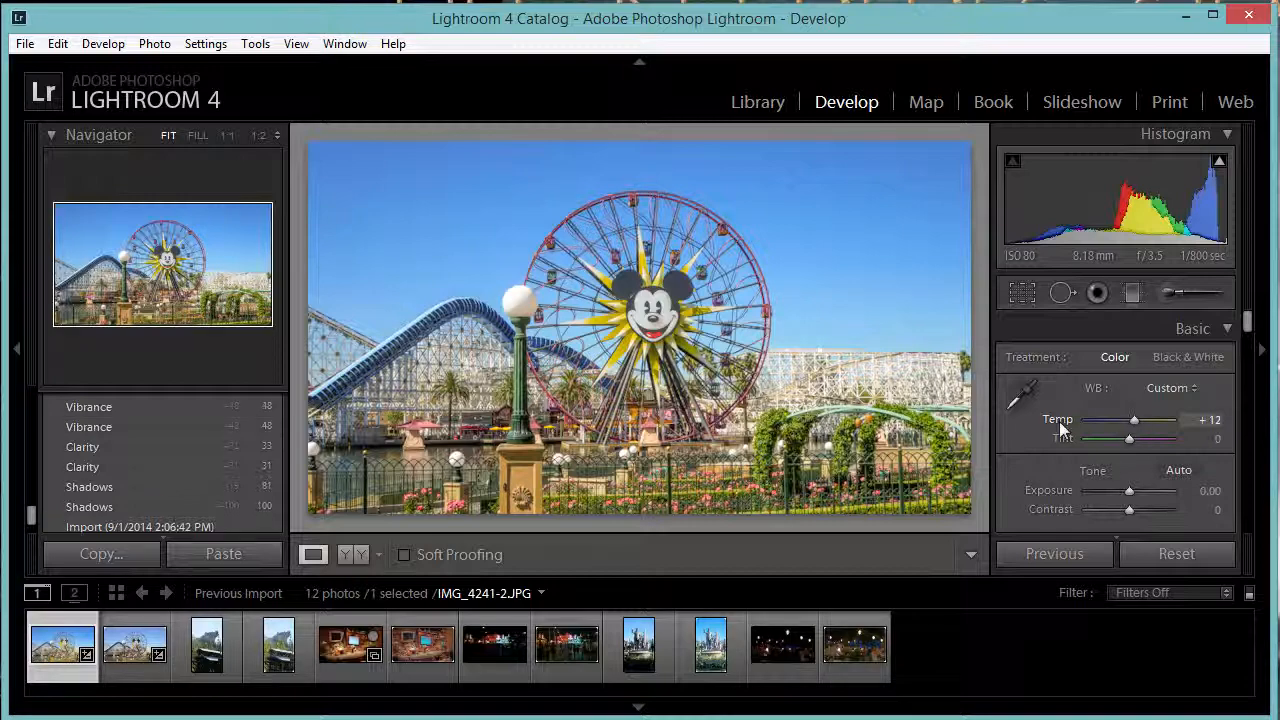
{"action": "left_click_drag", "start_coordinate": [533, 326], "coordinate": [637, 312]}
{"action": "mouse_move", "coordinate": [1135, 421]}
{"action": "left_mouse_down"}
{"action": "mouse_move", "coordinate": [1119, 420]}
{"action": "mouse_move", "coordinate": [1129, 424]}
{"action": "left_mouse_up"}
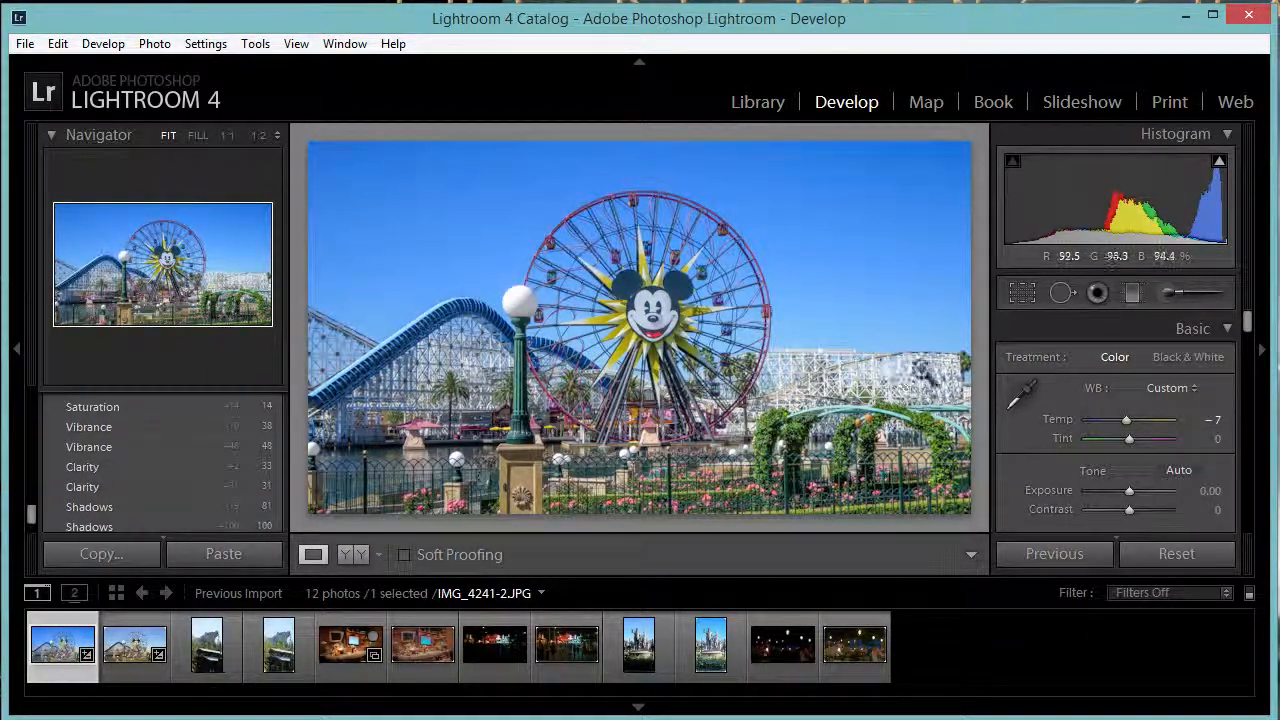
{"action": "left_click_drag", "start_coordinate": [1126, 418], "coordinate": [1131, 419]}
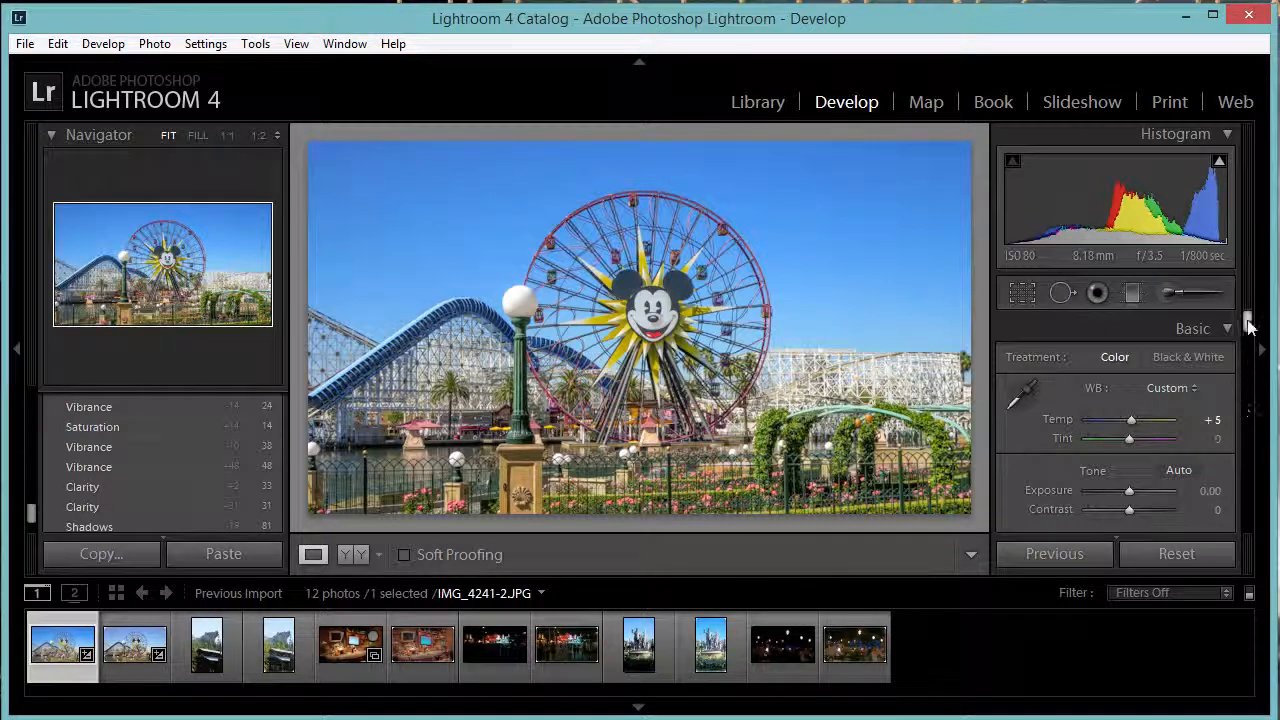
- Lower Contrast to -36 and raise Exposure to +0.36 for the Ferris wheel photo
{"action": "scroll", "coordinate": [1248, 323], "scroll_direction": "down", "scroll_amount": 3}
{"action": "mouse_move", "coordinate": [1129, 400]}
{"action": "left_mouse_down"}
{"action": "mouse_move", "coordinate": [1101, 398]}
{"action": "mouse_move", "coordinate": [1114, 399]}
{"action": "left_mouse_up"}
{"action": "left_click", "coordinate": [631, 340]}
{"action": "left_click", "coordinate": [754, 357]}
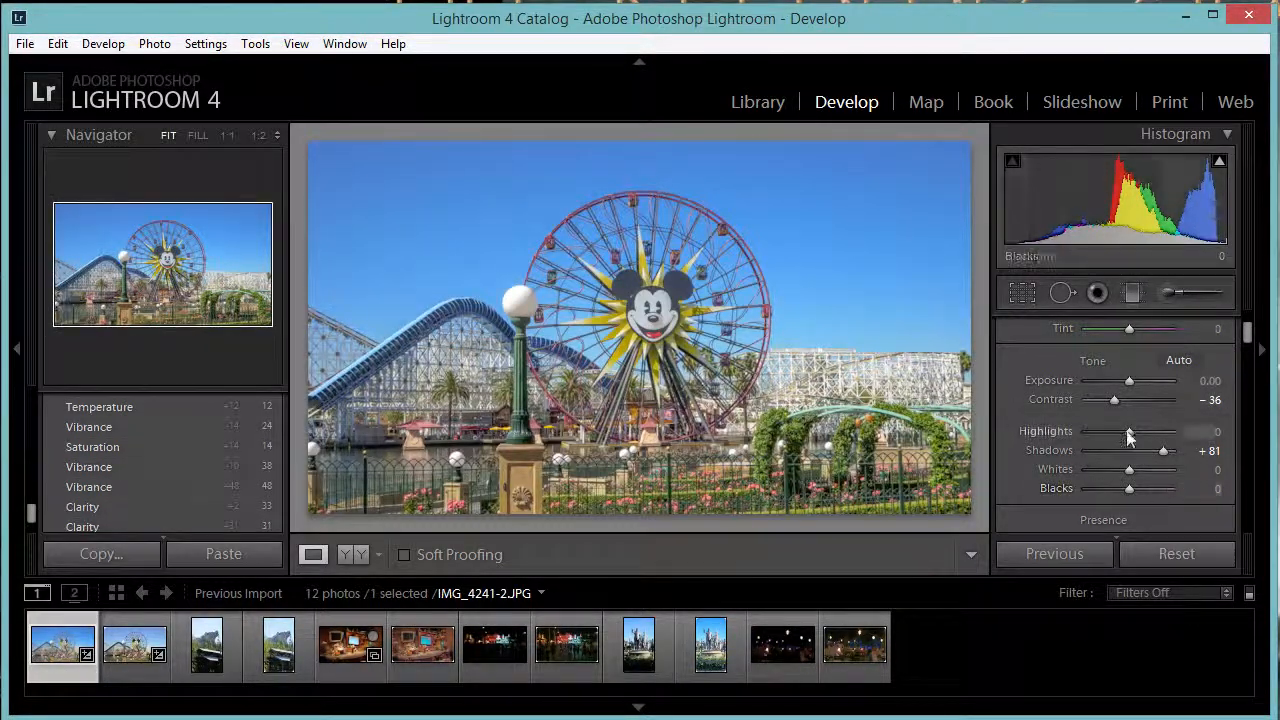
{"action": "left_click_drag", "start_coordinate": [1129, 381], "coordinate": [1132, 380]}
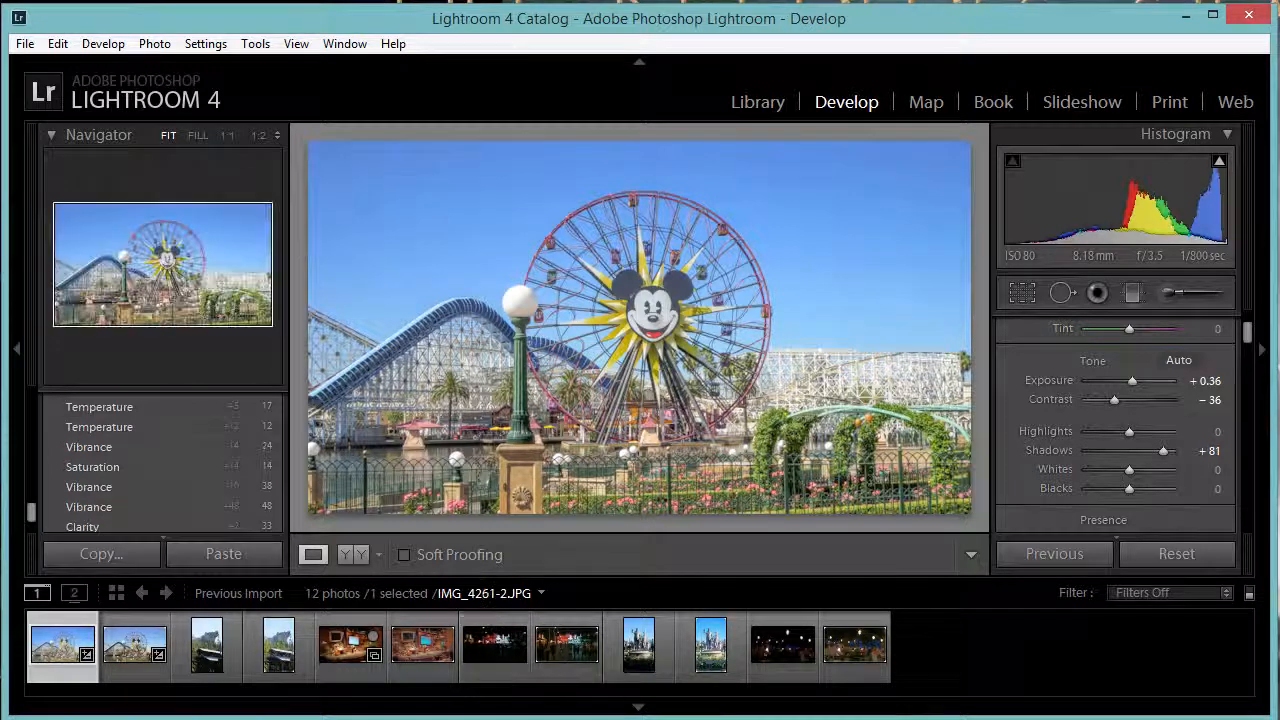
- Set the blue color range's Hue to -13 and Saturation to -9 for the Ferris wheel photo
{"action": "left_click_drag", "start_coordinate": [1247, 335], "coordinate": [1250, 418]}
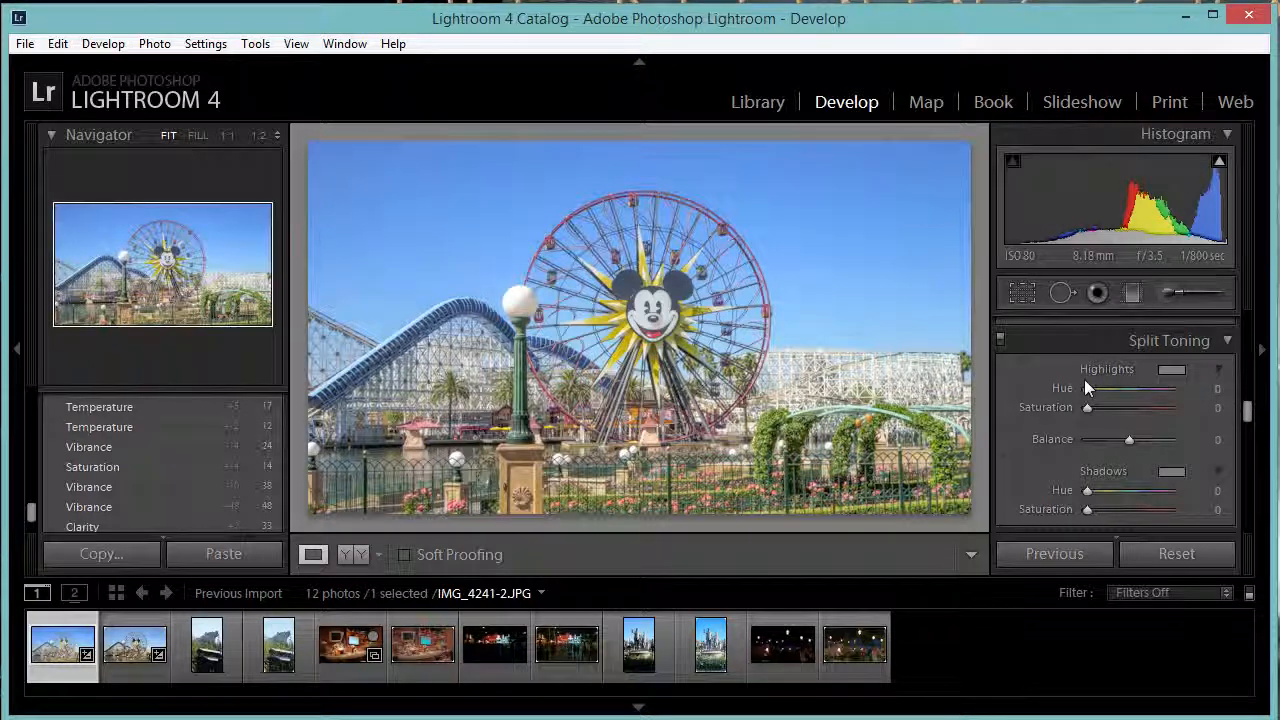
{"action": "mouse_move", "coordinate": [1248, 408]}
{"action": "left_mouse_down"}
{"action": "mouse_move", "coordinate": [1248, 428]}
{"action": "mouse_move", "coordinate": [1248, 386]}
{"action": "left_mouse_up"}
{"action": "left_click", "coordinate": [1128, 420]}
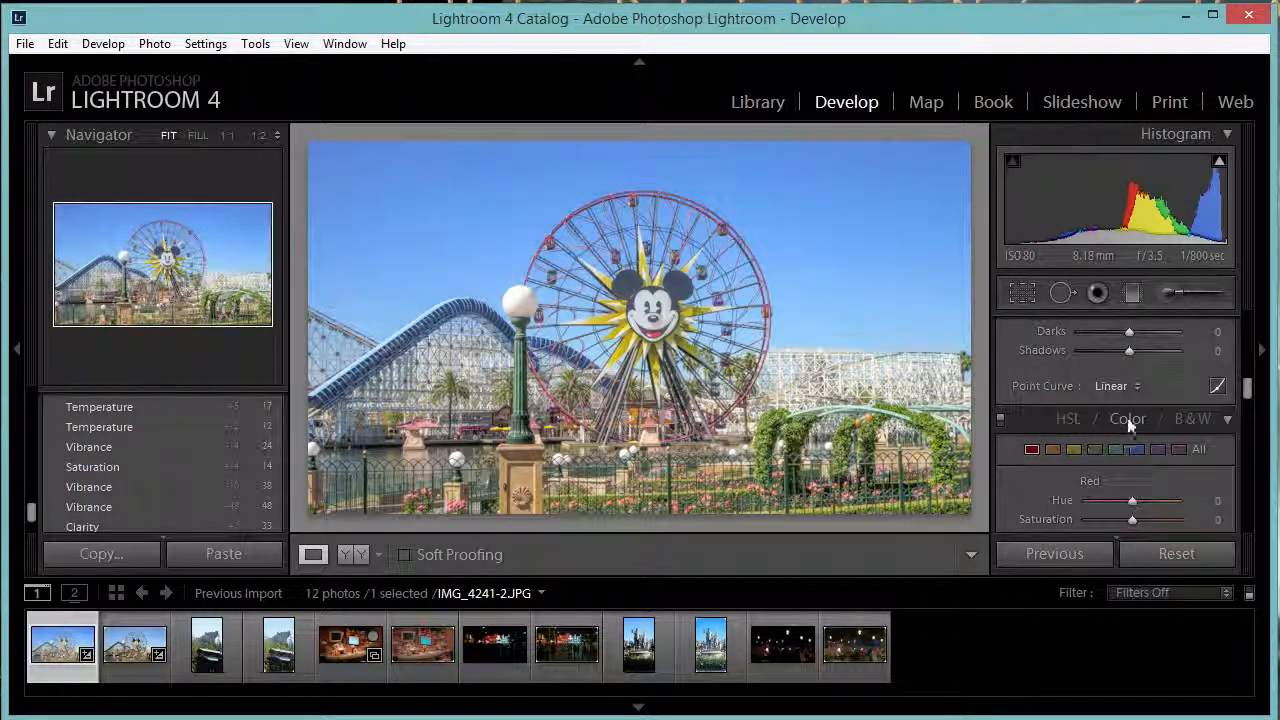
{"action": "left_click_drag", "start_coordinate": [1248, 389], "coordinate": [1248, 397]}
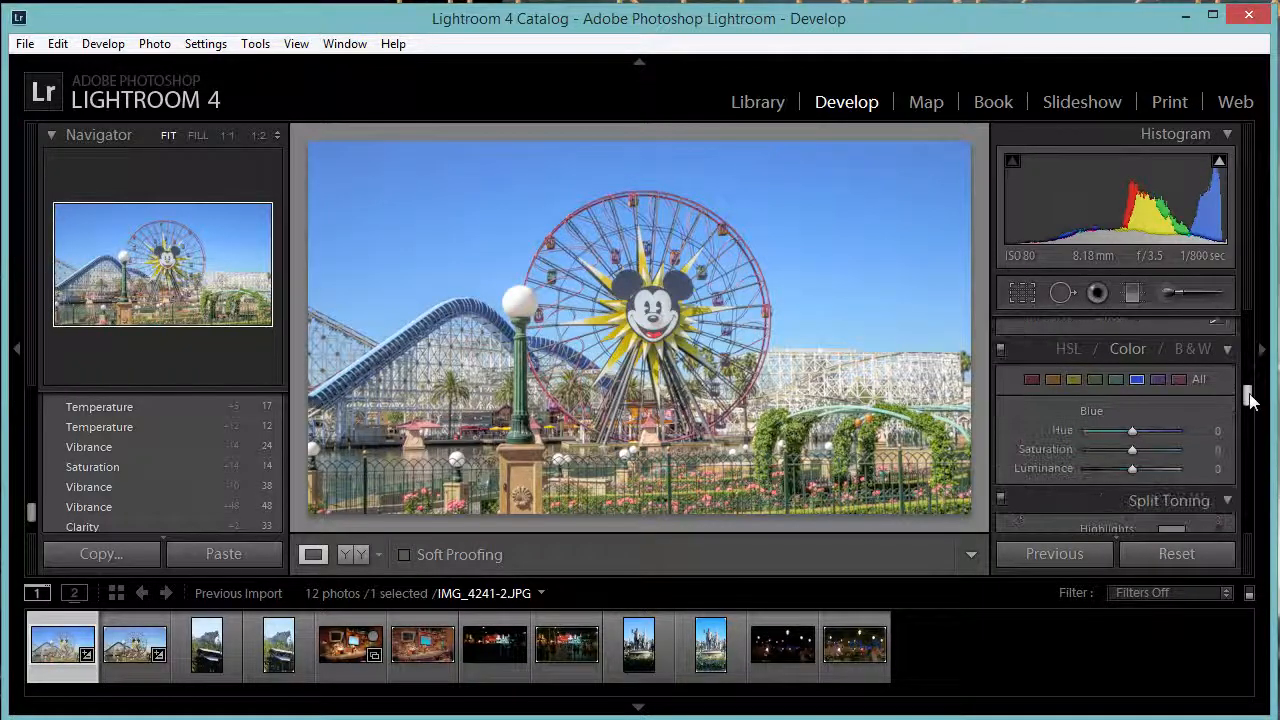
{"action": "mouse_move", "coordinate": [1134, 432]}
{"action": "left_mouse_down"}
{"action": "mouse_move", "coordinate": [1157, 432]}
{"action": "mouse_move", "coordinate": [1104, 430]}
{"action": "mouse_move", "coordinate": [1131, 432]}
{"action": "mouse_move", "coordinate": [1123, 449]}
{"action": "mouse_move", "coordinate": [1160, 451]}
{"action": "mouse_move", "coordinate": [1130, 457]}
{"action": "left_mouse_up"}
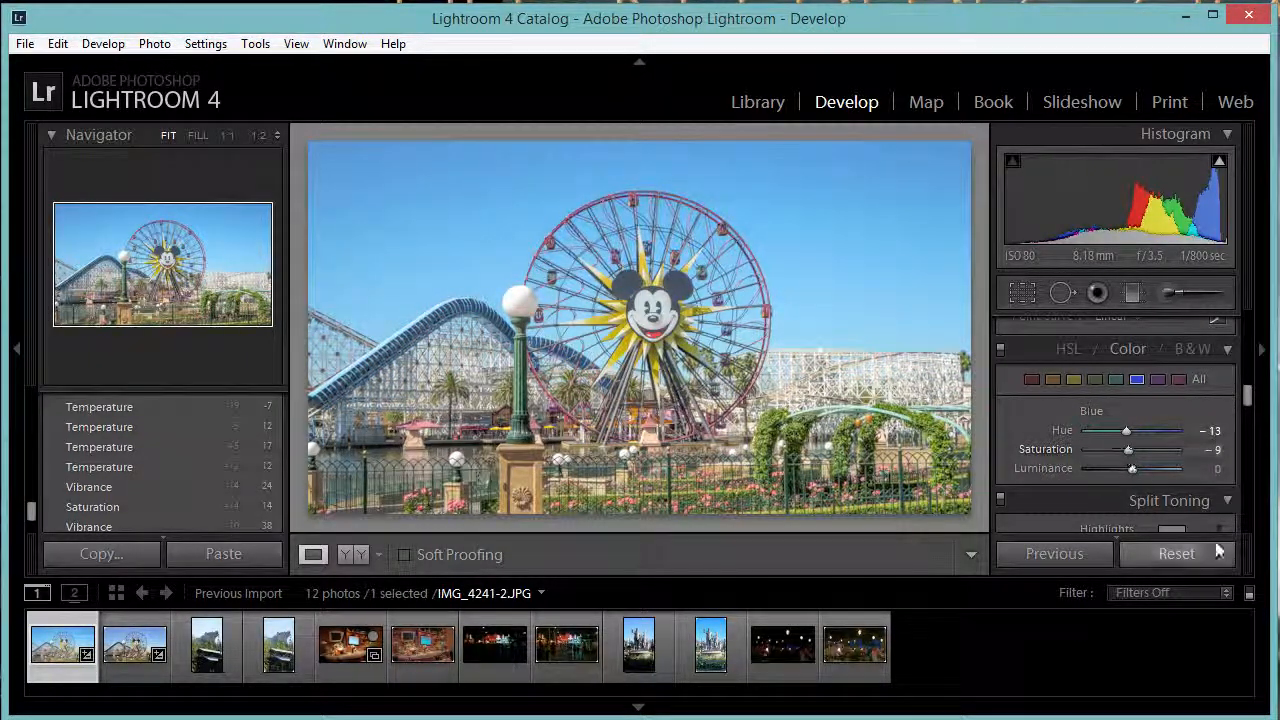
- Set Luminance noise reduction to 37, judging the lamp post and blue roller coaster at 1:1 and the whole photo
{"action": "left_click_drag", "start_coordinate": [1247, 408], "coordinate": [1247, 455]}
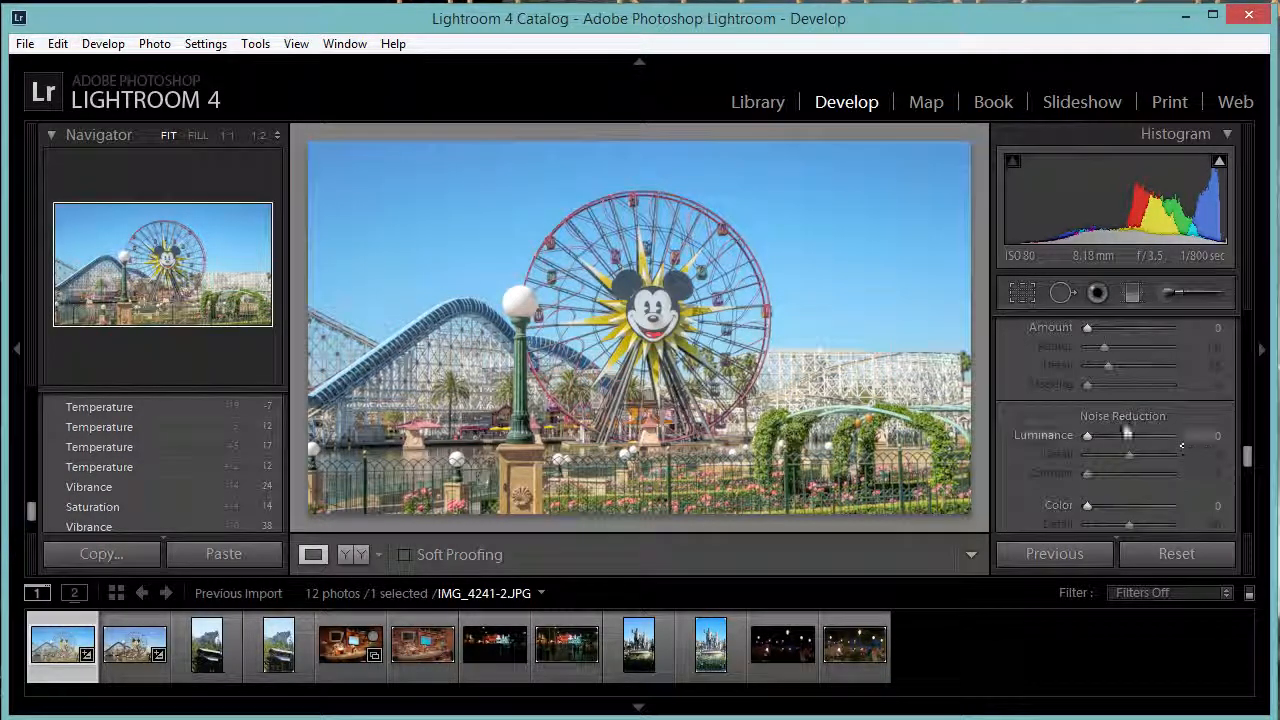
{"action": "left_click", "coordinate": [814, 337]}
{"action": "left_click_drag", "start_coordinate": [906, 413], "coordinate": [610, 400]}
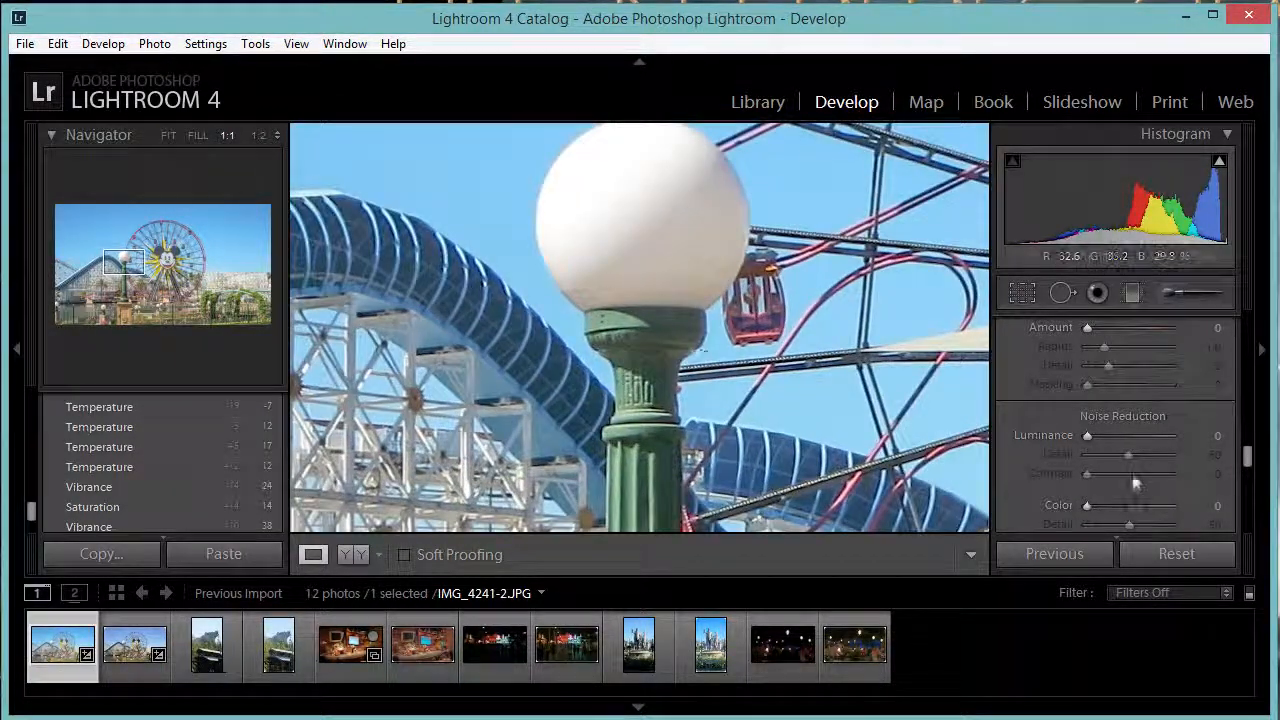
{"action": "left_click_drag", "start_coordinate": [1087, 435], "coordinate": [1100, 435]}
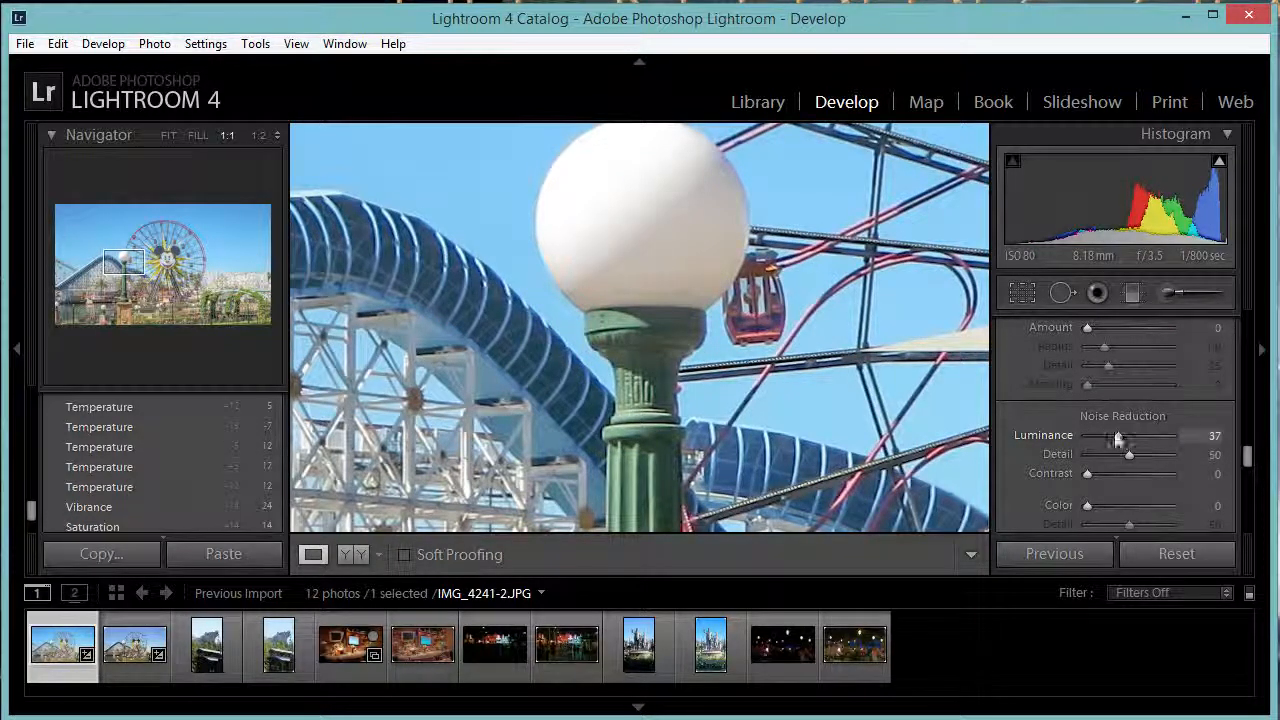
{"action": "left_click_drag", "start_coordinate": [650, 356], "coordinate": [734, 402]}
{"action": "left_click", "coordinate": [827, 405]}
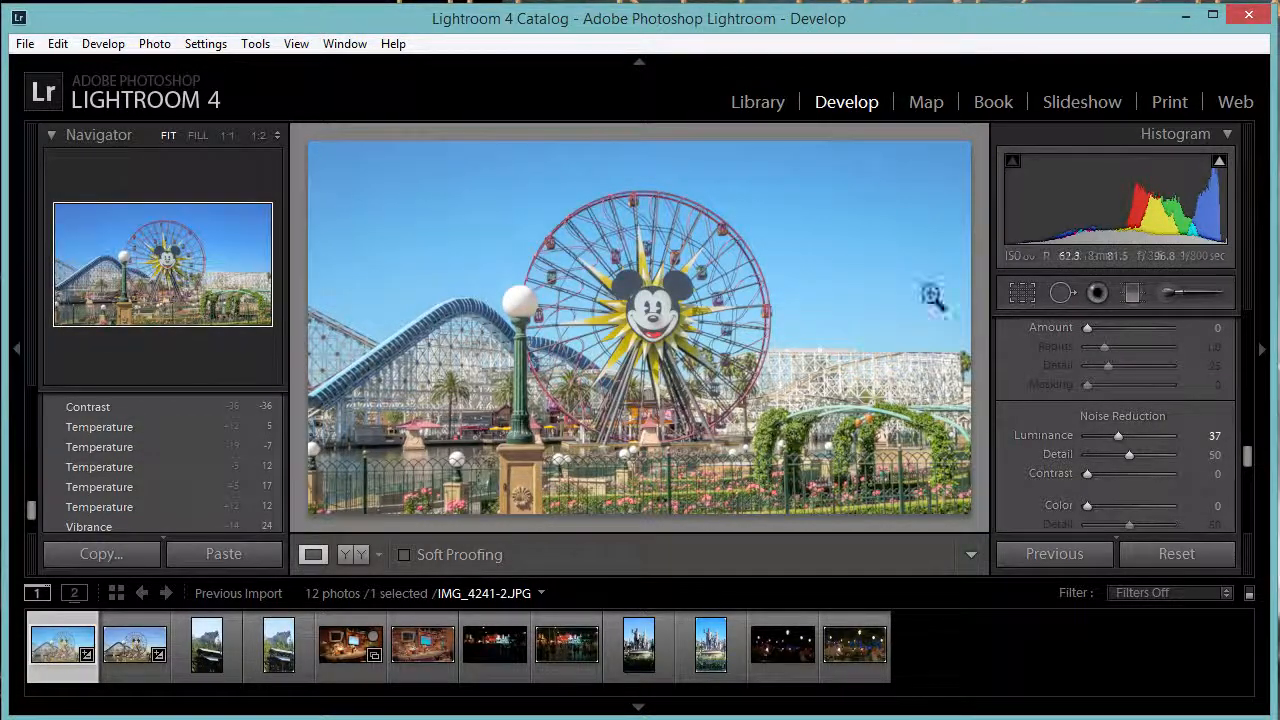
- Preview the vignette presets on the Ferris wheel photo, including Vignette 1 2 and Vignette 3, without applying any
{"action": "scroll", "coordinate": [94, 460], "scroll_direction": "down", "scroll_amount": 2}
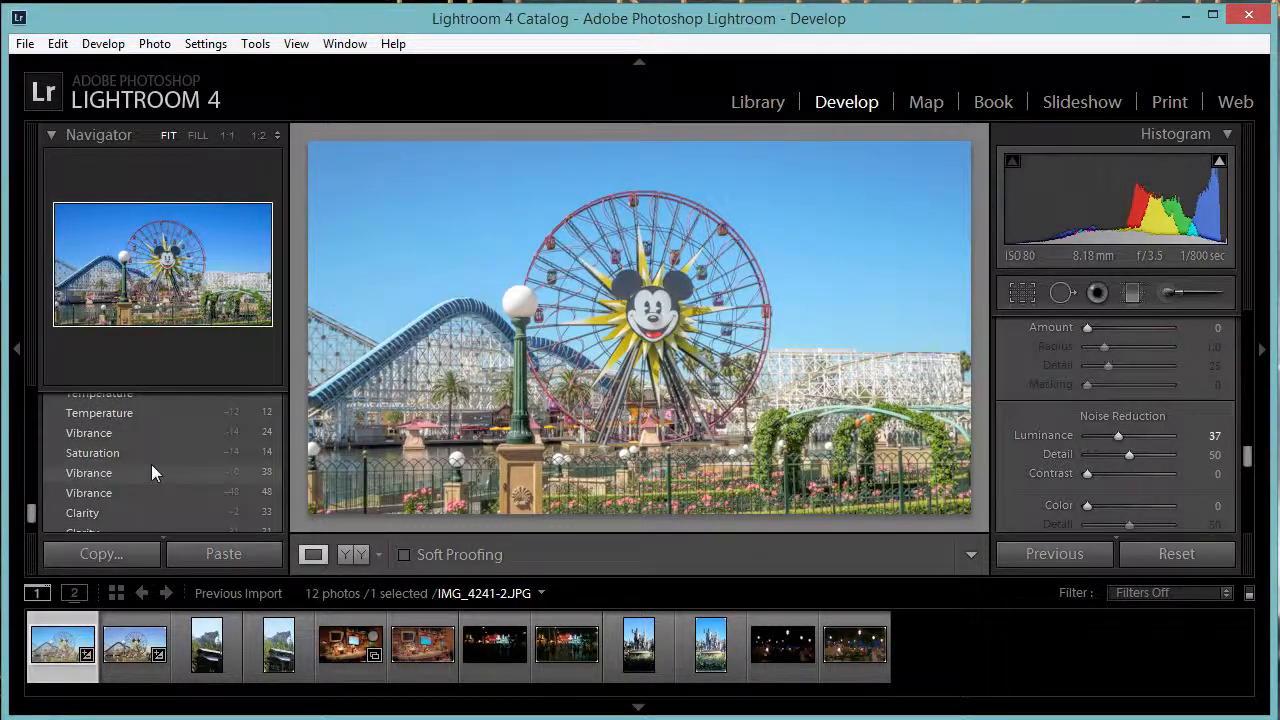
{"action": "scroll", "coordinate": [151, 464], "scroll_direction": "up", "scroll_amount": 5}
{"action": "scroll", "coordinate": [151, 464], "scroll_direction": "up", "scroll_amount": 3}
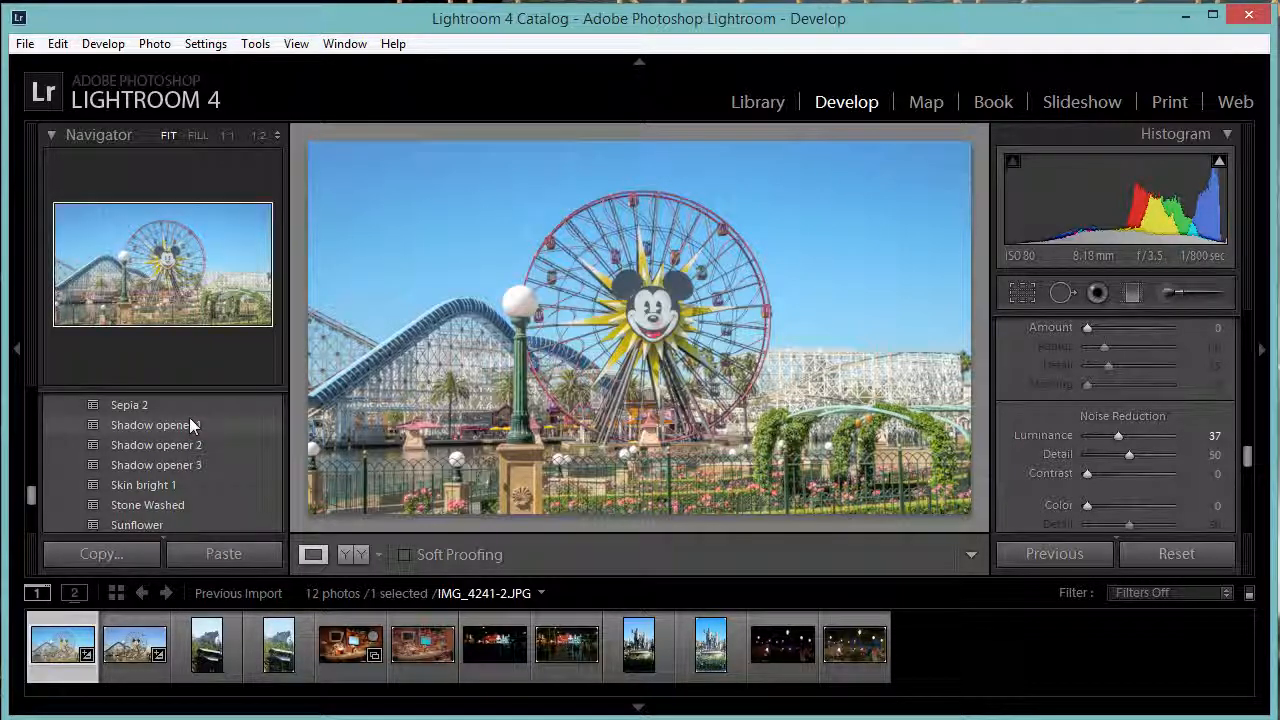
{"action": "scroll", "coordinate": [185, 428], "scroll_direction": "down", "scroll_amount": 2}
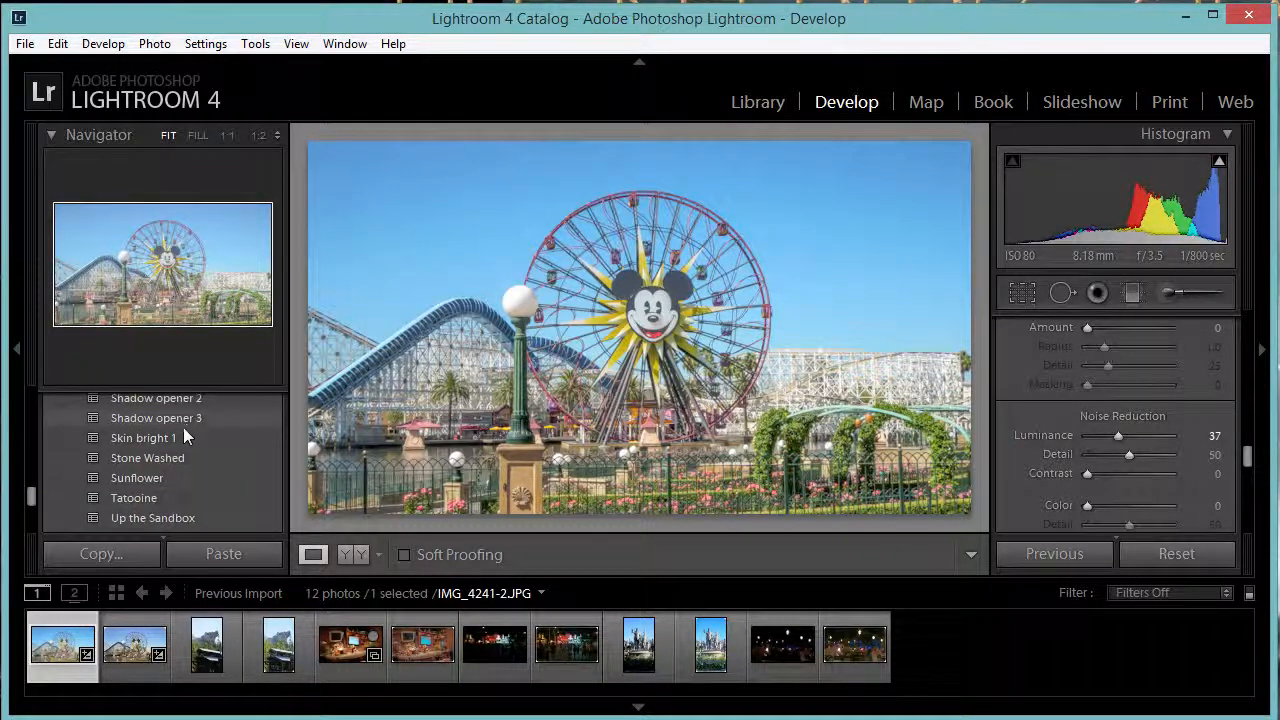
{"action": "scroll", "coordinate": [149, 500], "scroll_direction": "down", "scroll_amount": 3}
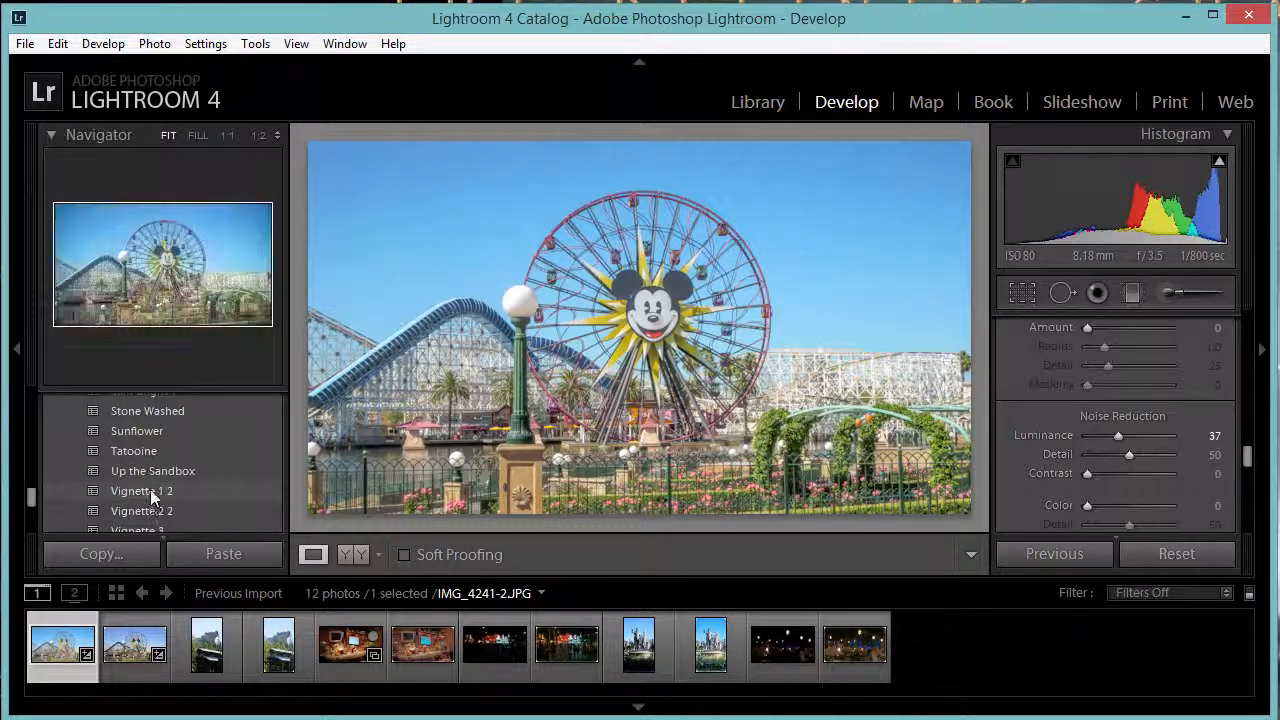
{"action": "scroll", "coordinate": [150, 489], "scroll_direction": "down", "scroll_amount": 1}
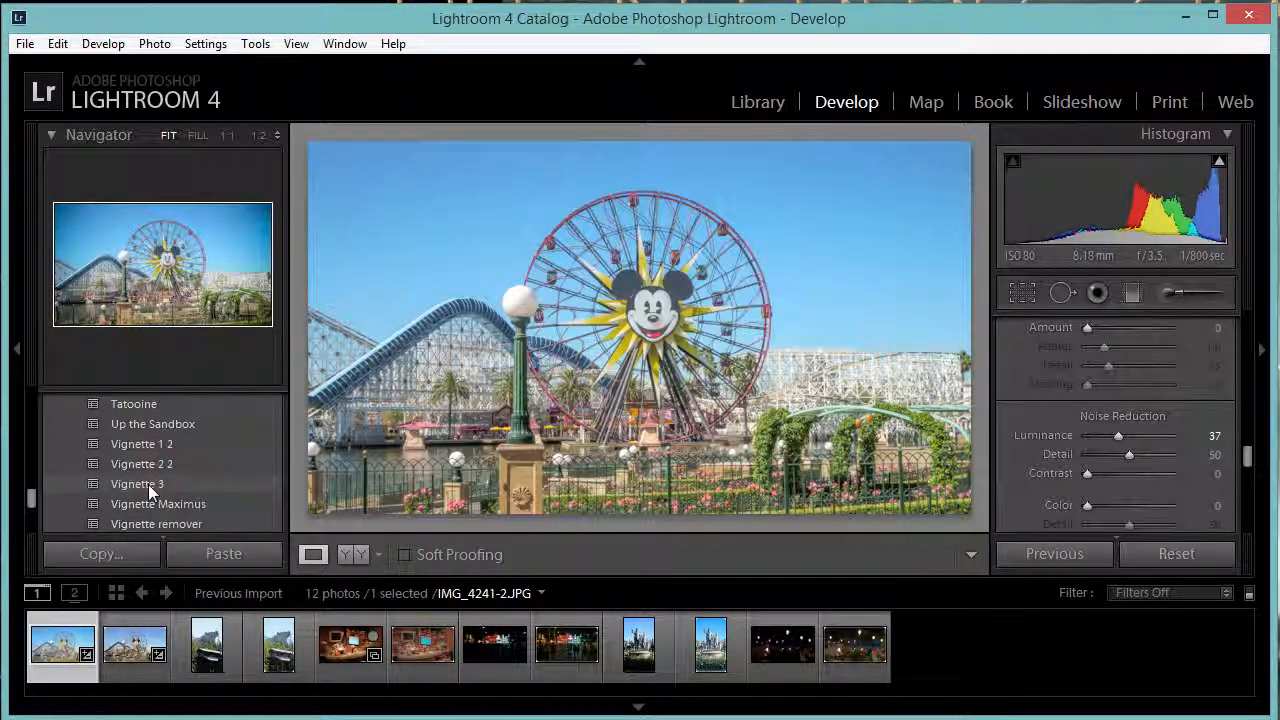
{"action": "scroll", "coordinate": [195, 505], "scroll_direction": "down", "scroll_amount": 3}
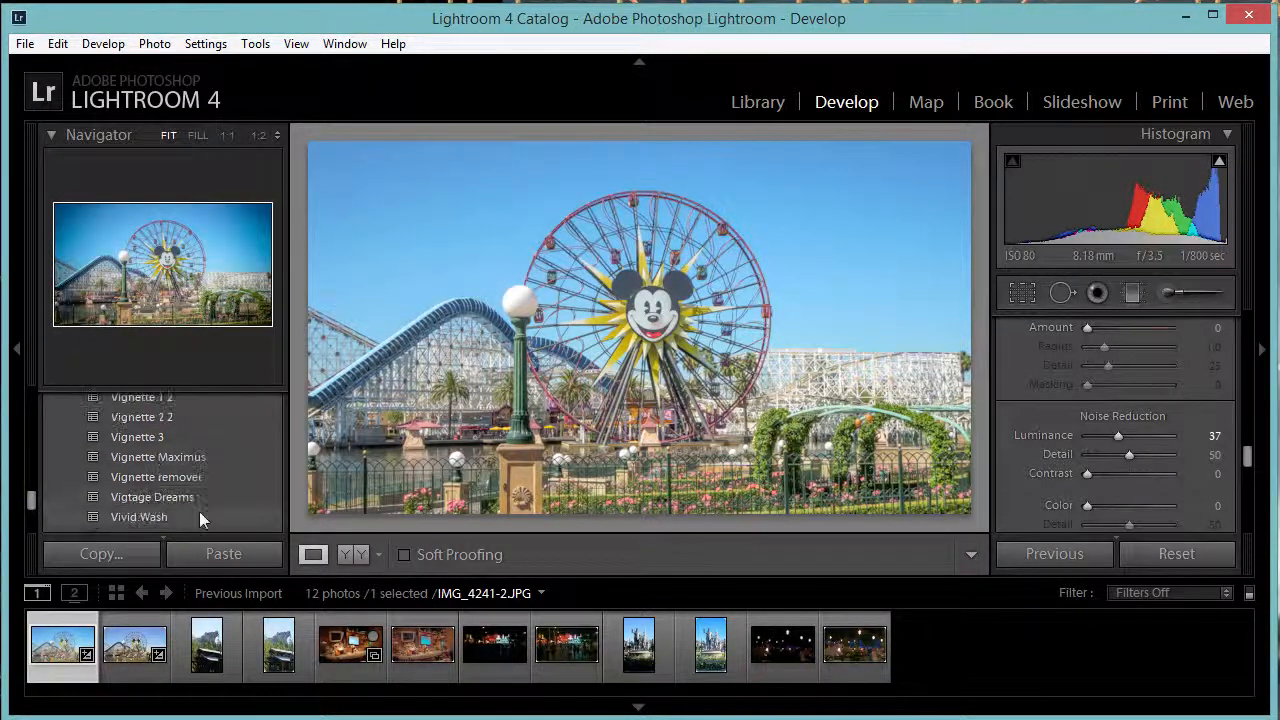
- Preview other saved presets on the photo without applying any, from the color and sepia looks through the holly and asmith sets to *KK Defaults
{"action": "scroll", "coordinate": [205, 508], "scroll_direction": "up", "scroll_amount": 8}
{"action": "scroll", "coordinate": [154, 452], "scroll_direction": "up", "scroll_amount": 5}
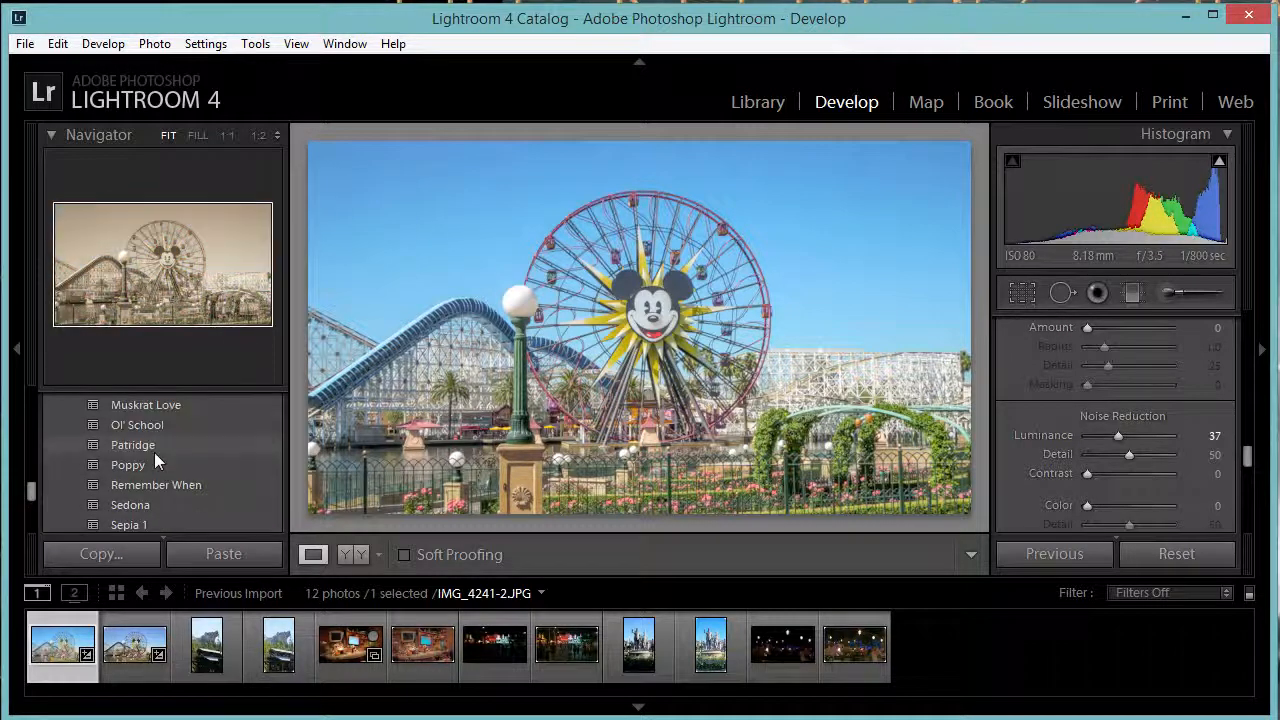
{"action": "scroll", "coordinate": [154, 452], "scroll_direction": "up", "scroll_amount": 10}
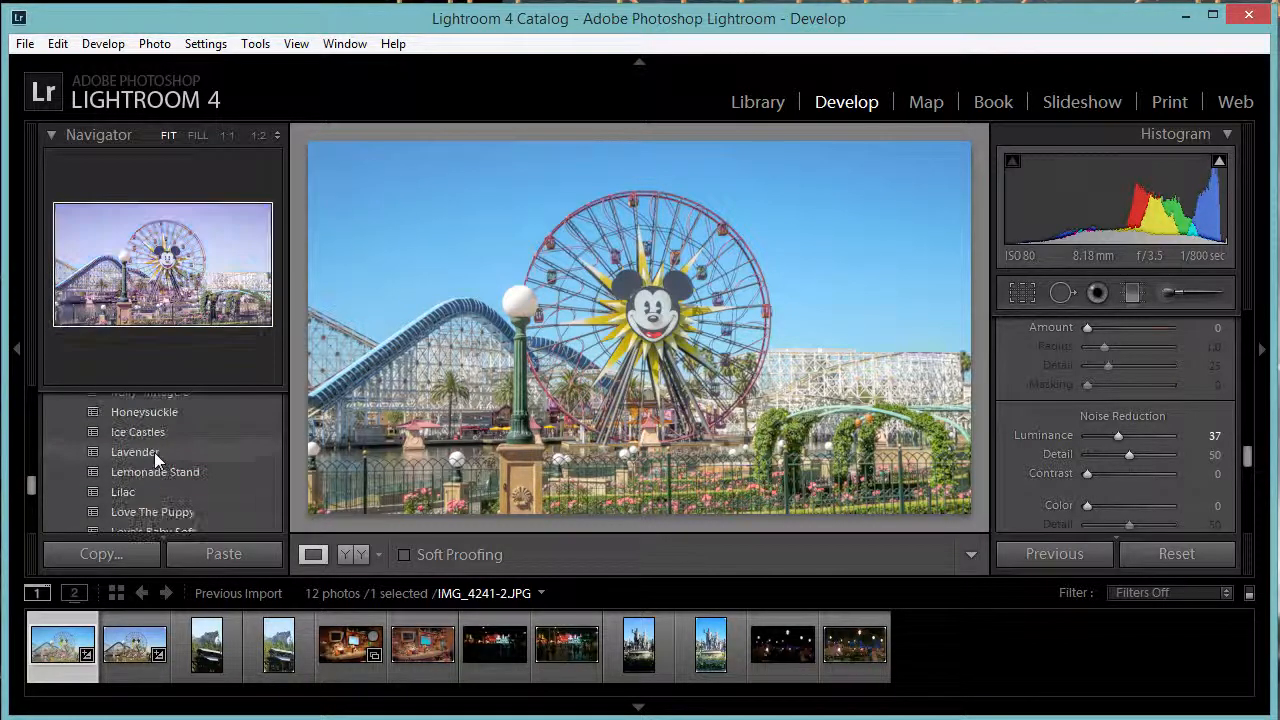
{"action": "scroll", "coordinate": [152, 452], "scroll_direction": "up", "scroll_amount": 10}
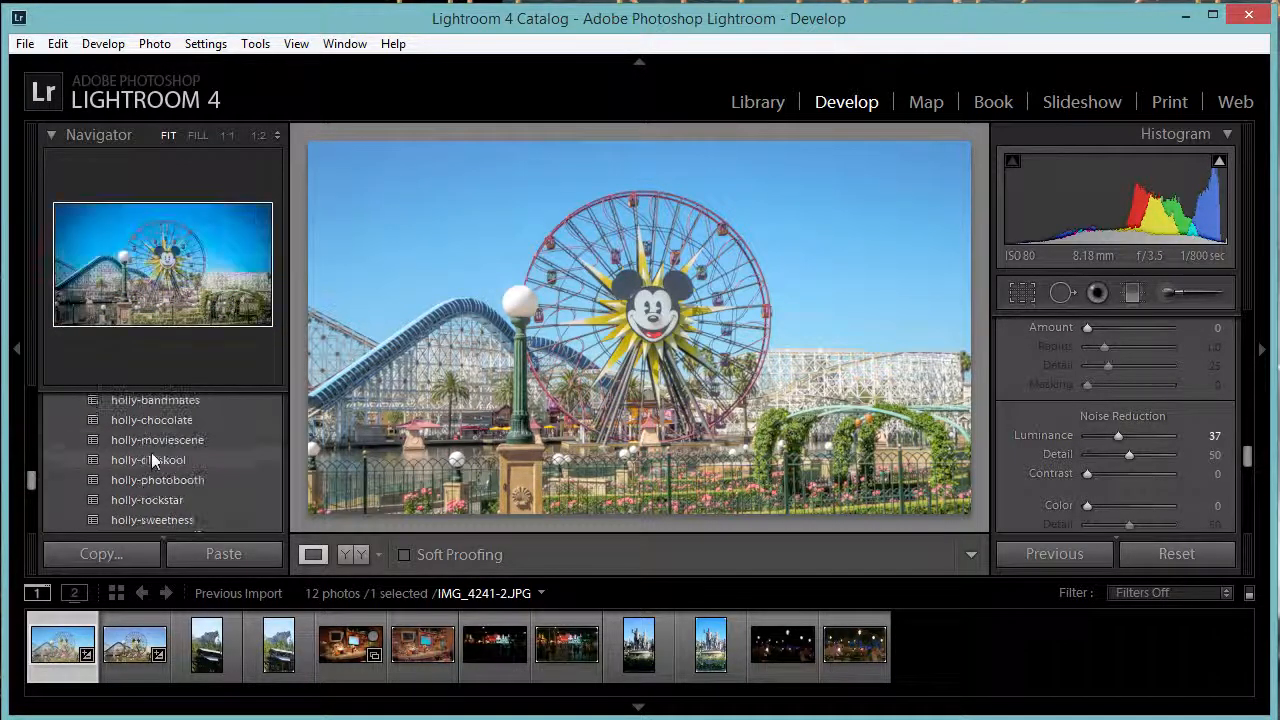
{"action": "scroll", "coordinate": [146, 453], "scroll_direction": "up", "scroll_amount": 10}
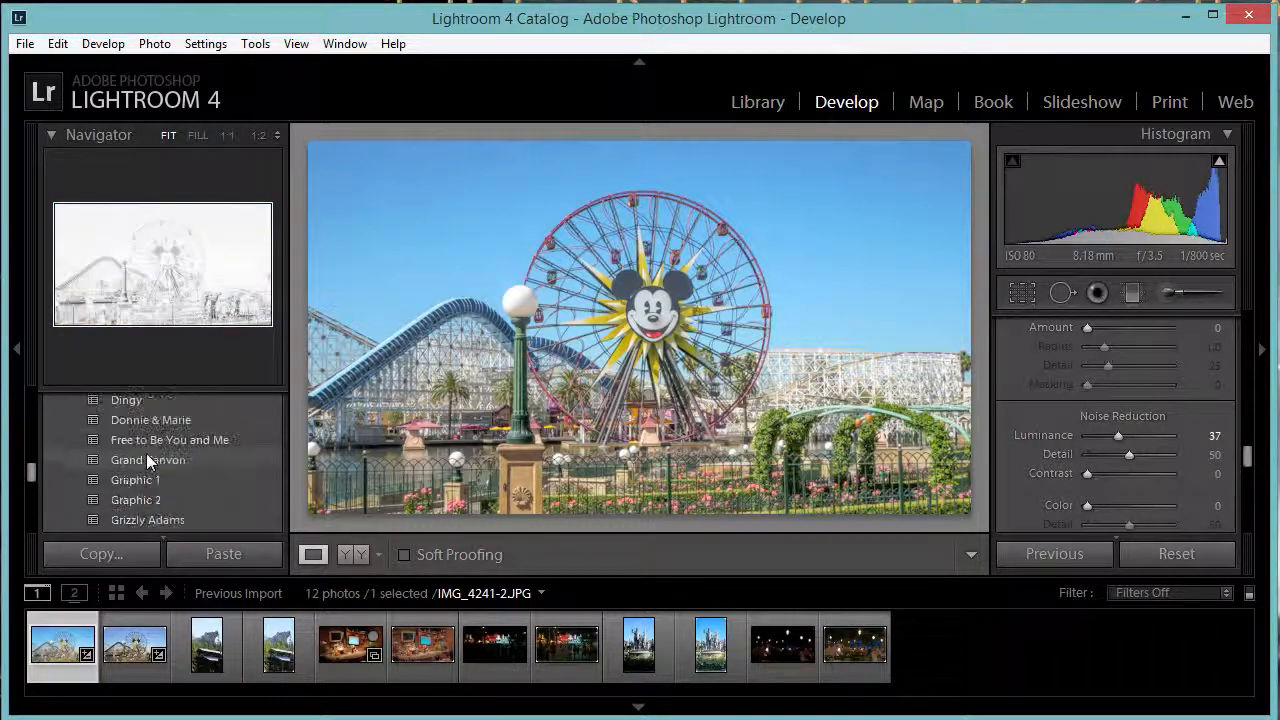
{"action": "scroll", "coordinate": [145, 454], "scroll_direction": "up", "scroll_amount": 10}
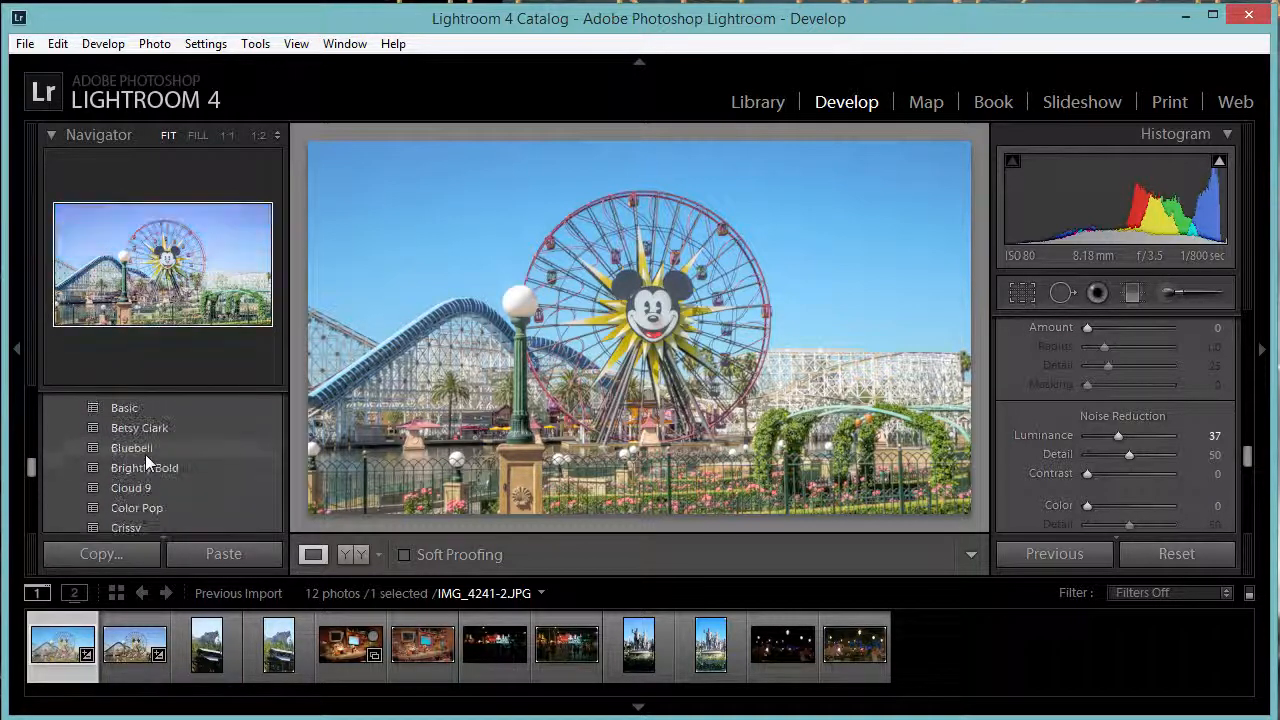
{"action": "scroll", "coordinate": [145, 454], "scroll_direction": "up", "scroll_amount": 8}
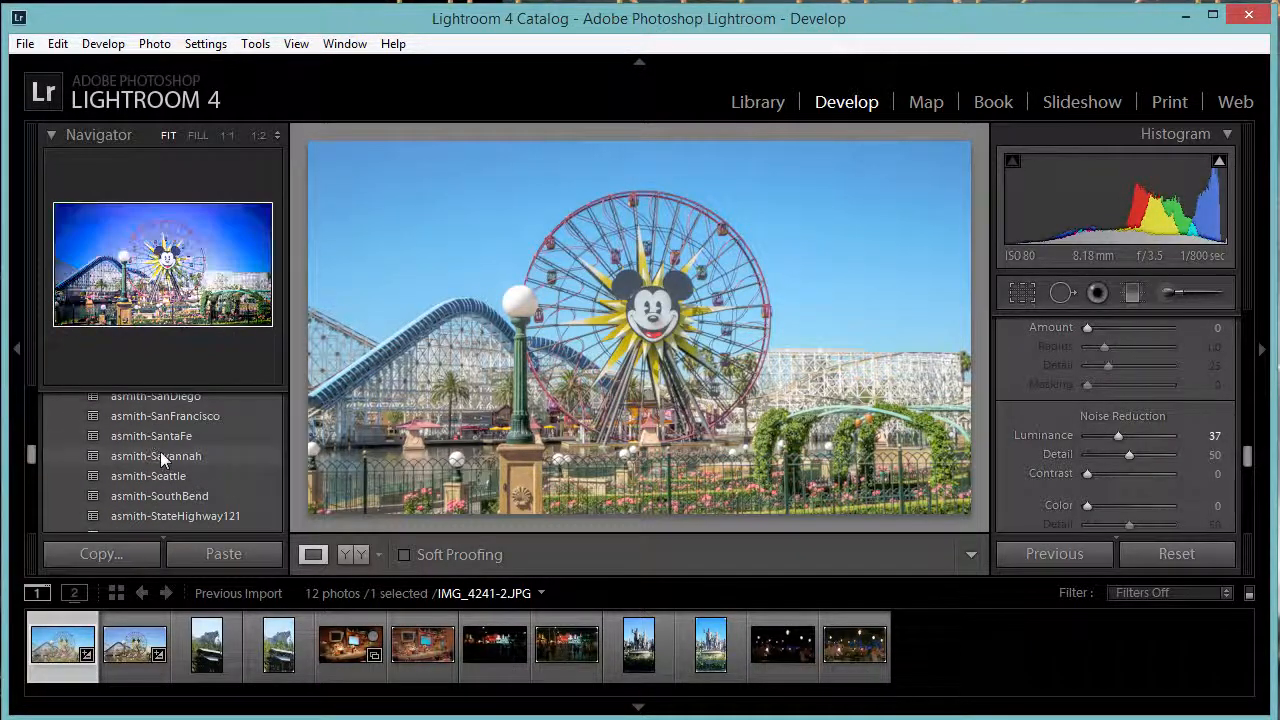
{"action": "scroll", "coordinate": [160, 451], "scroll_direction": "up", "scroll_amount": 6}
{"action": "scroll", "coordinate": [164, 455], "scroll_direction": "up", "scroll_amount": 5}
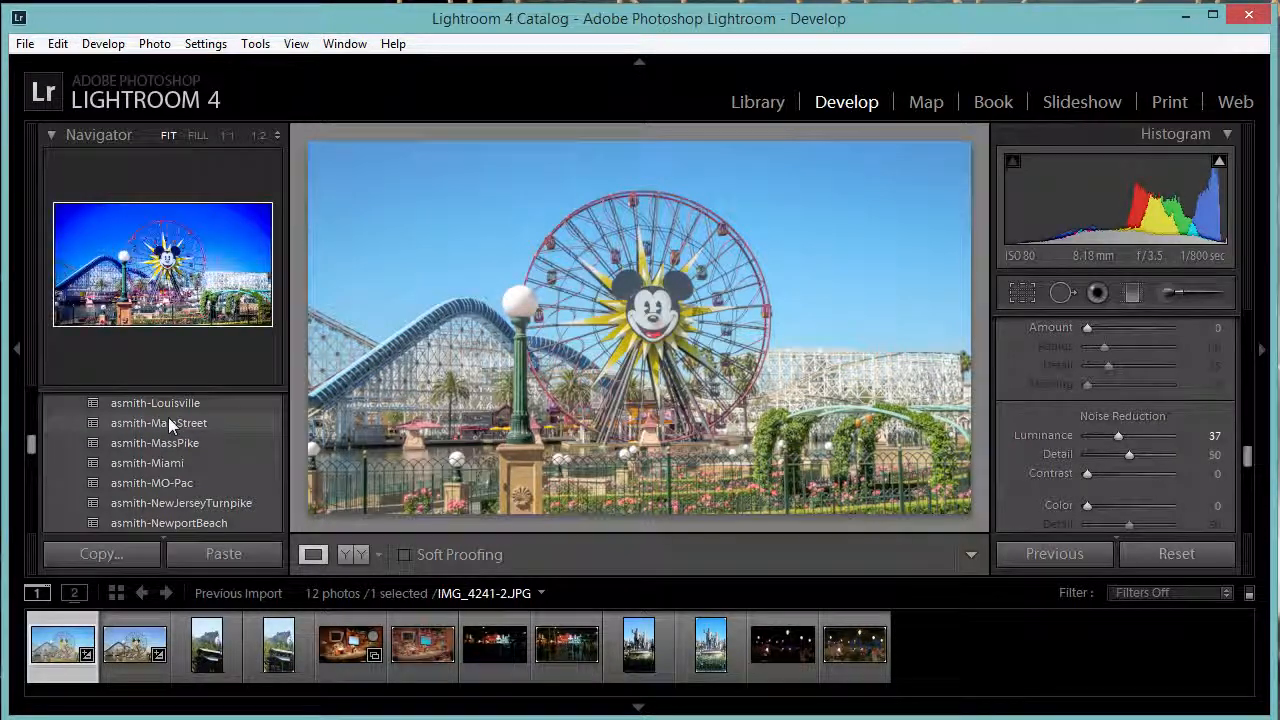
{"action": "scroll", "coordinate": [176, 435], "scroll_direction": "up", "scroll_amount": 4}
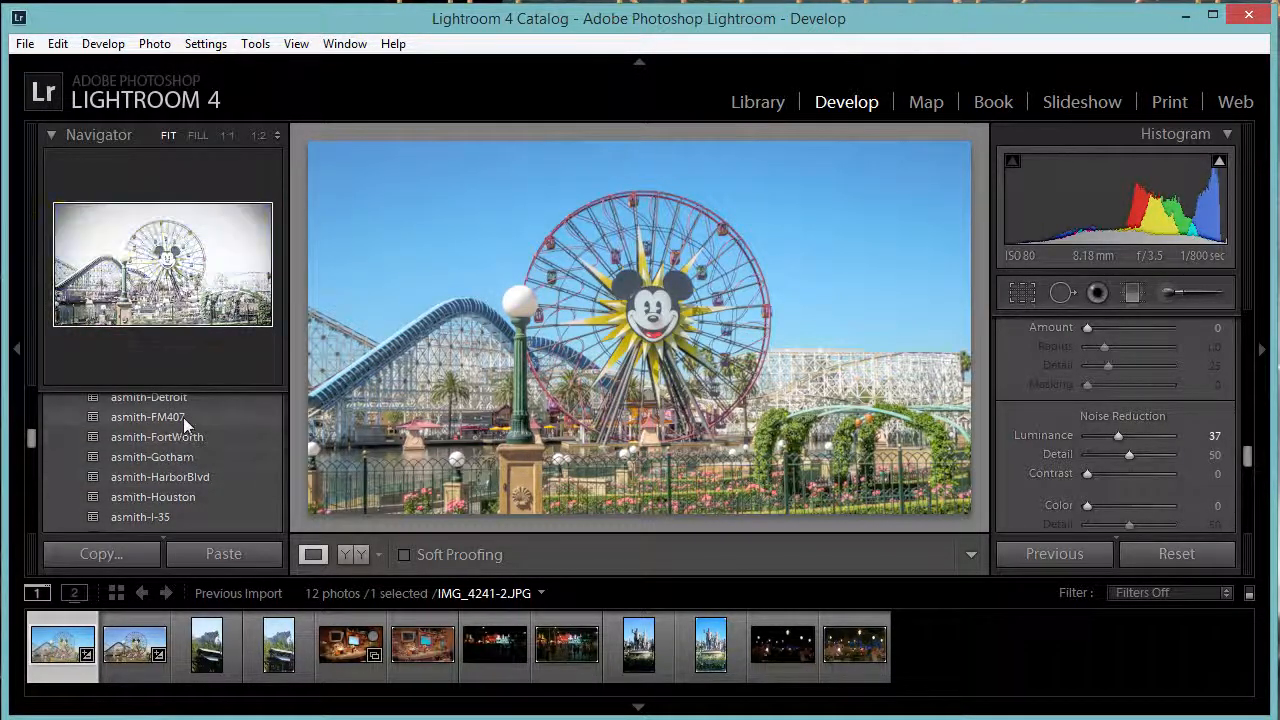
{"action": "scroll", "coordinate": [183, 440], "scroll_direction": "down", "scroll_amount": 10}
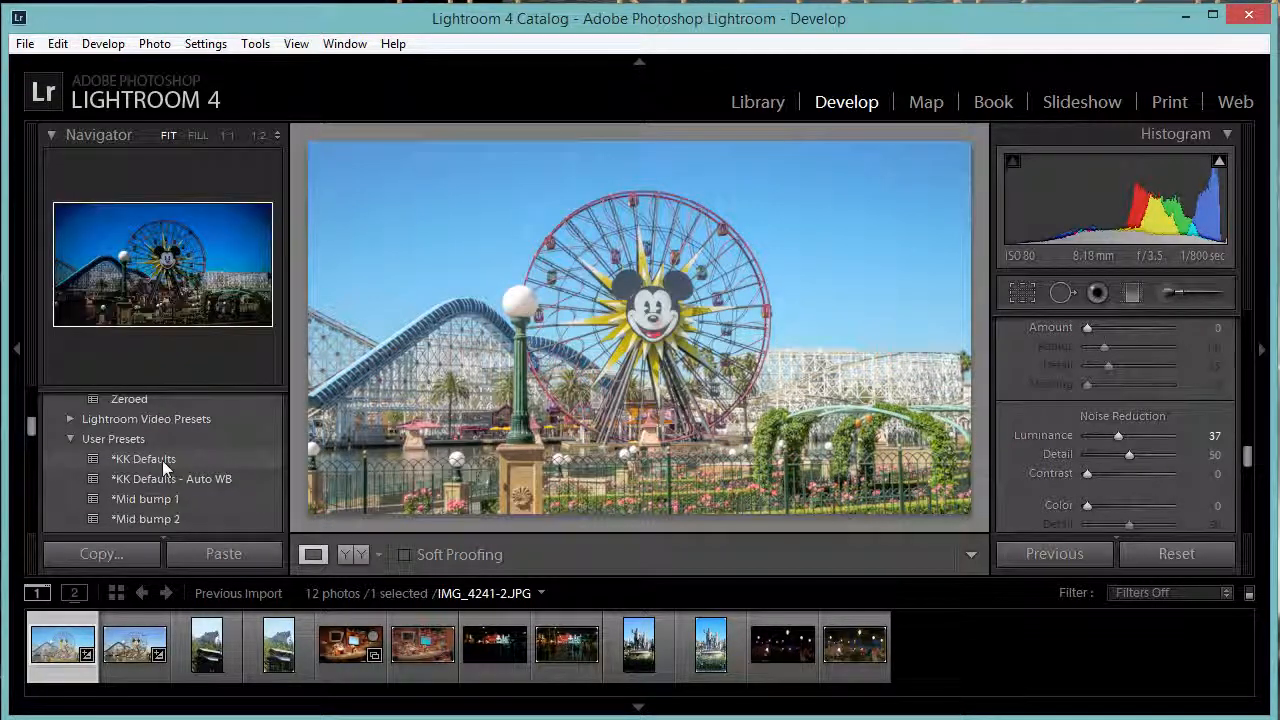
{"action": "scroll", "coordinate": [175, 470], "scroll_direction": "up", "scroll_amount": 10}
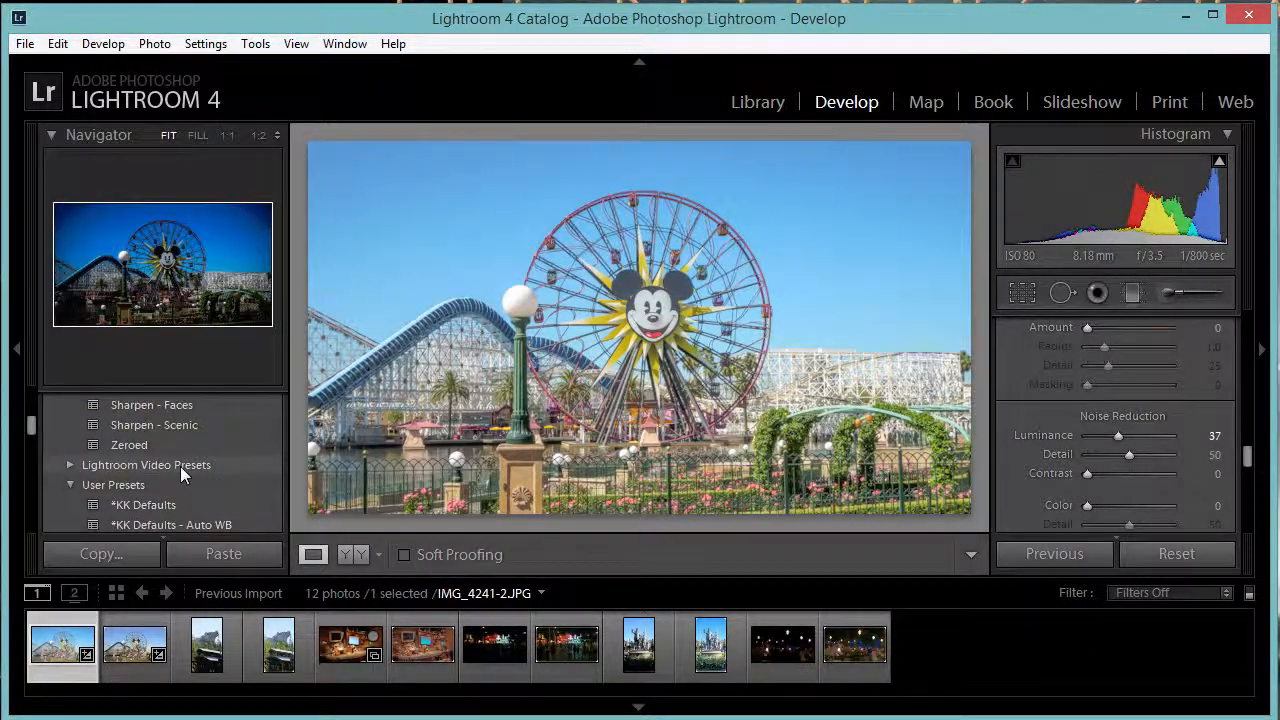
{"action": "scroll", "coordinate": [193, 470], "scroll_direction": "up", "scroll_amount": 2}
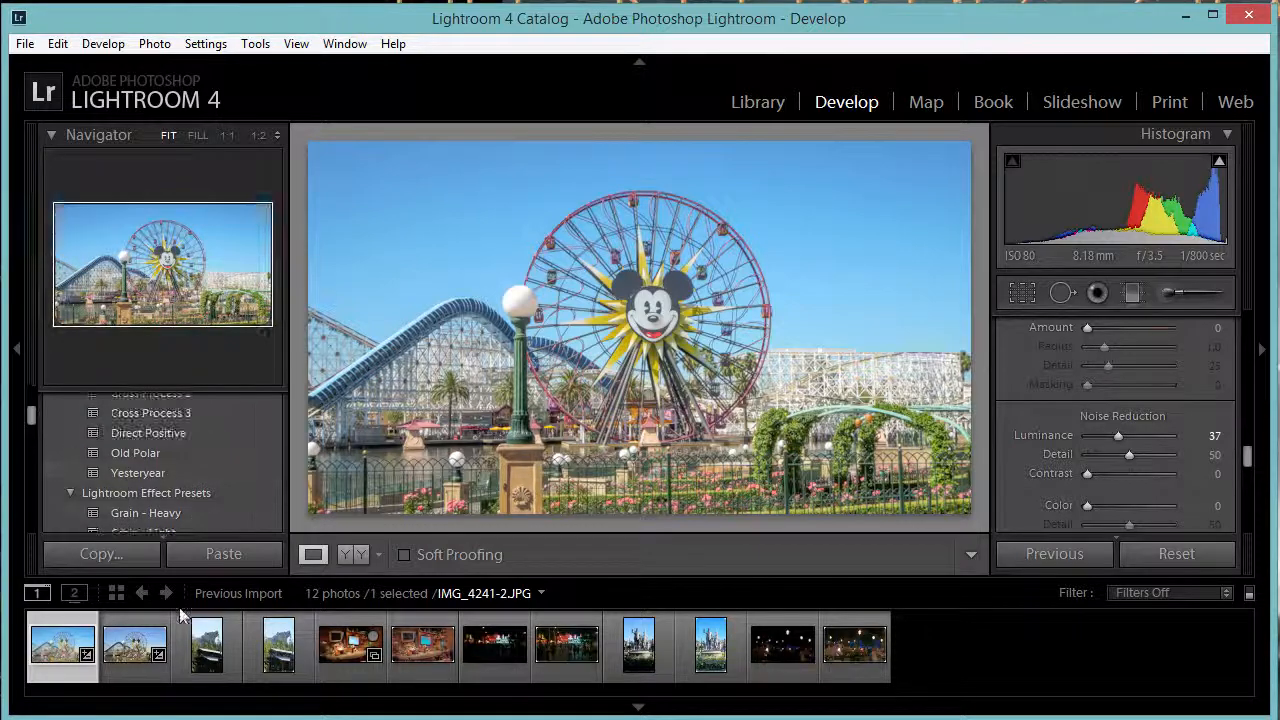
- Compare the original IMG_4241.jpg with the edited IMG_4241-2.JPG by switching between them several times
{"action": "left_click", "coordinate": [134, 645]}
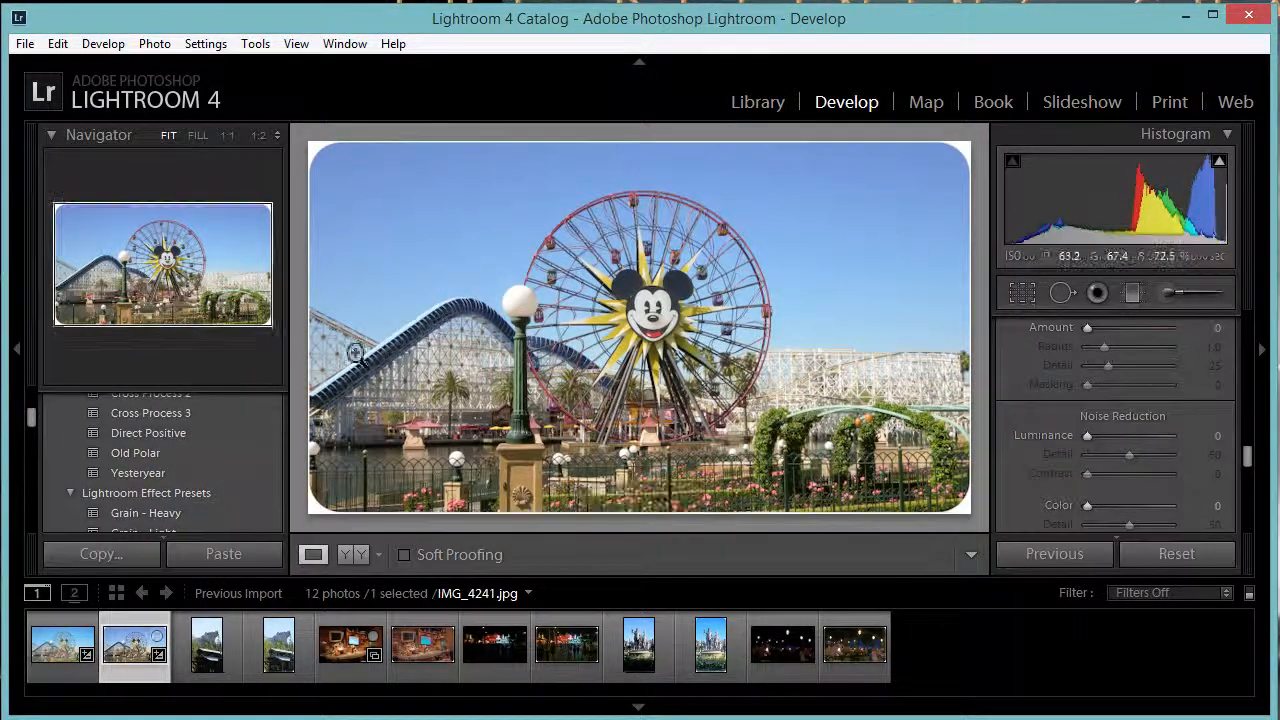
{"action": "left_click", "coordinate": [34, 674]}
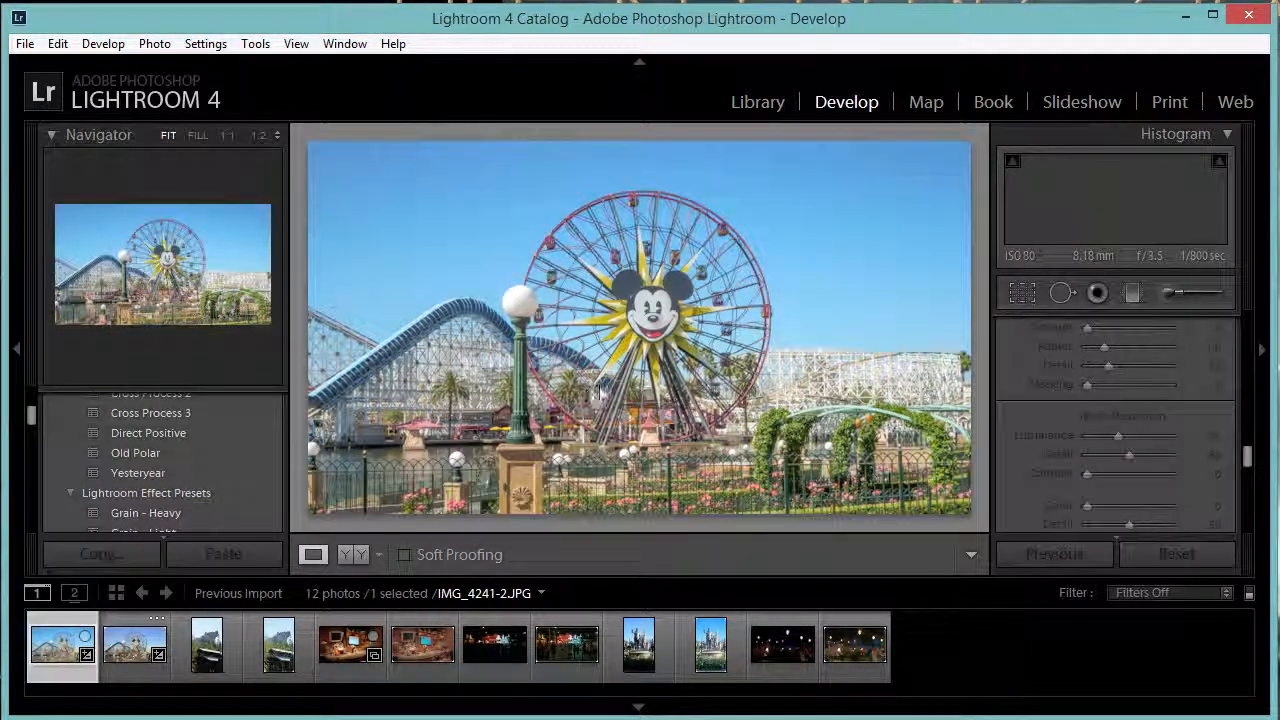
{"action": "left_click", "coordinate": [134, 645]}
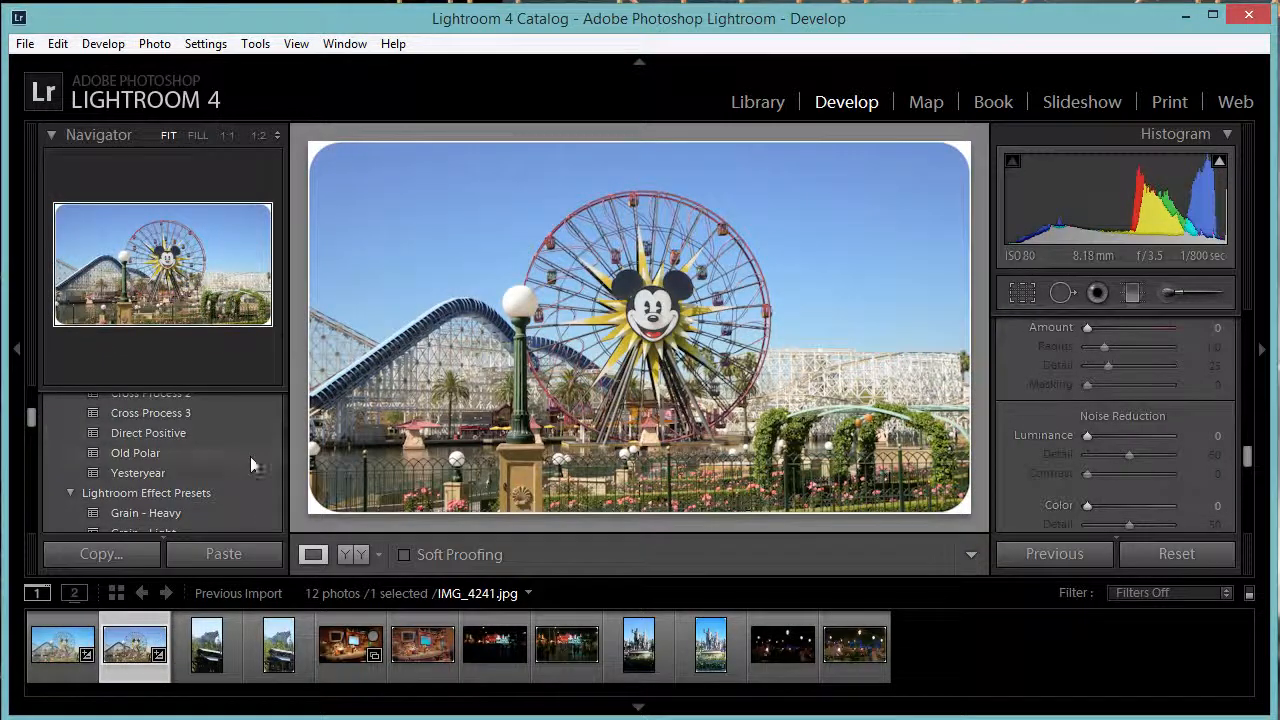
{"action": "left_click", "coordinate": [55, 626]}
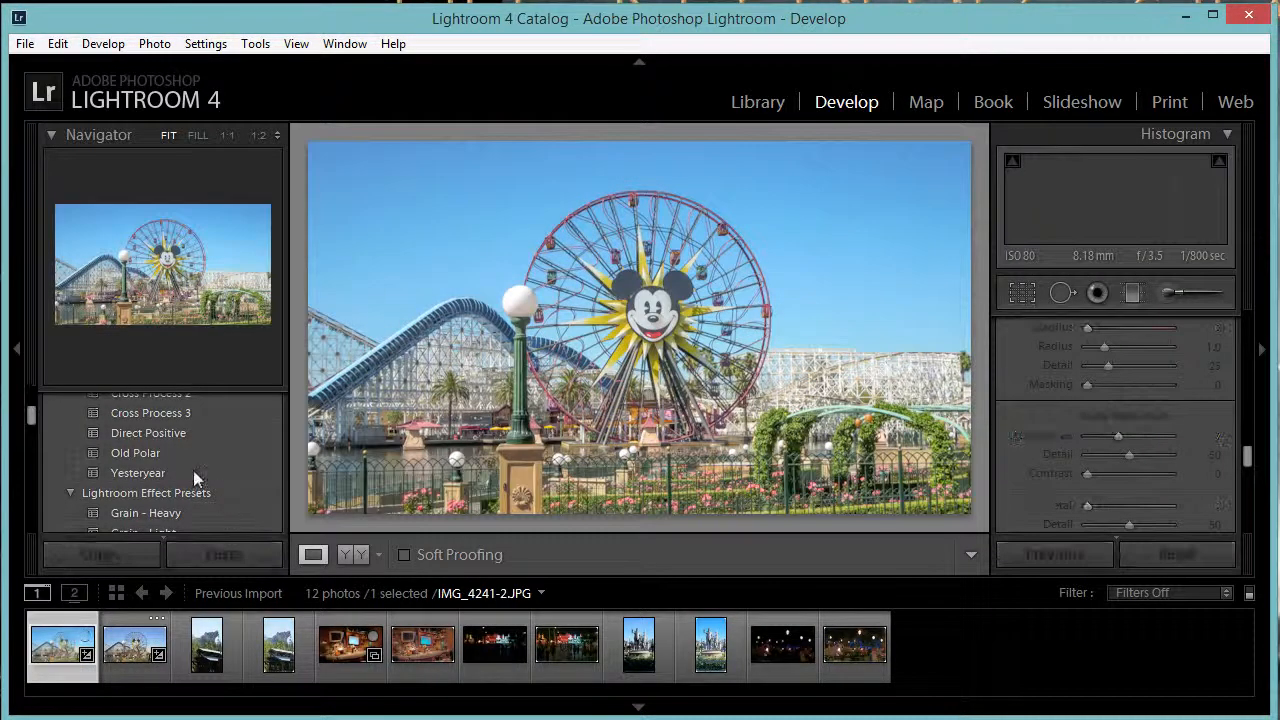
{"action": "left_click", "coordinate": [122, 659]}
{"action": "left_click", "coordinate": [59, 662]}
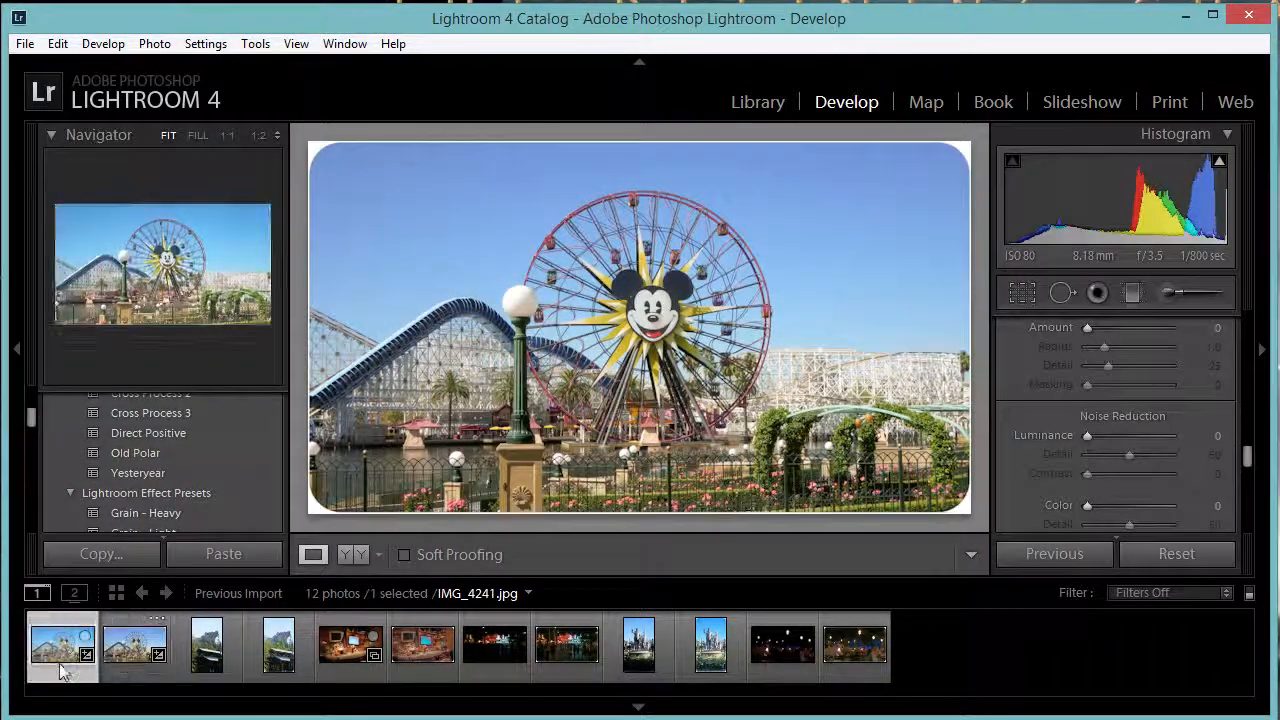
{"action": "left_click", "coordinate": [149, 678]}
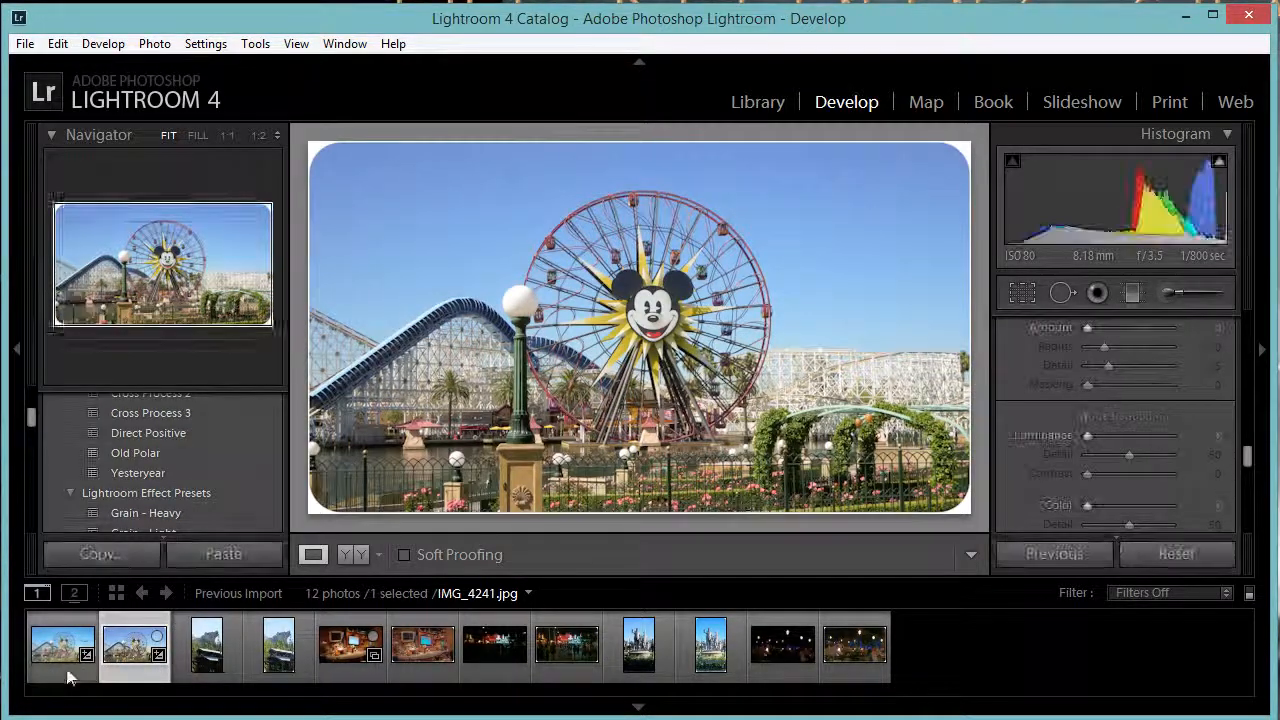
{"action": "left_click", "coordinate": [72, 678]}
- Inspect the lamp post, wheel and roller coaster at 1:1, and review the edited photo's white balance and tone settings
{"action": "left_click", "coordinate": [783, 337]}
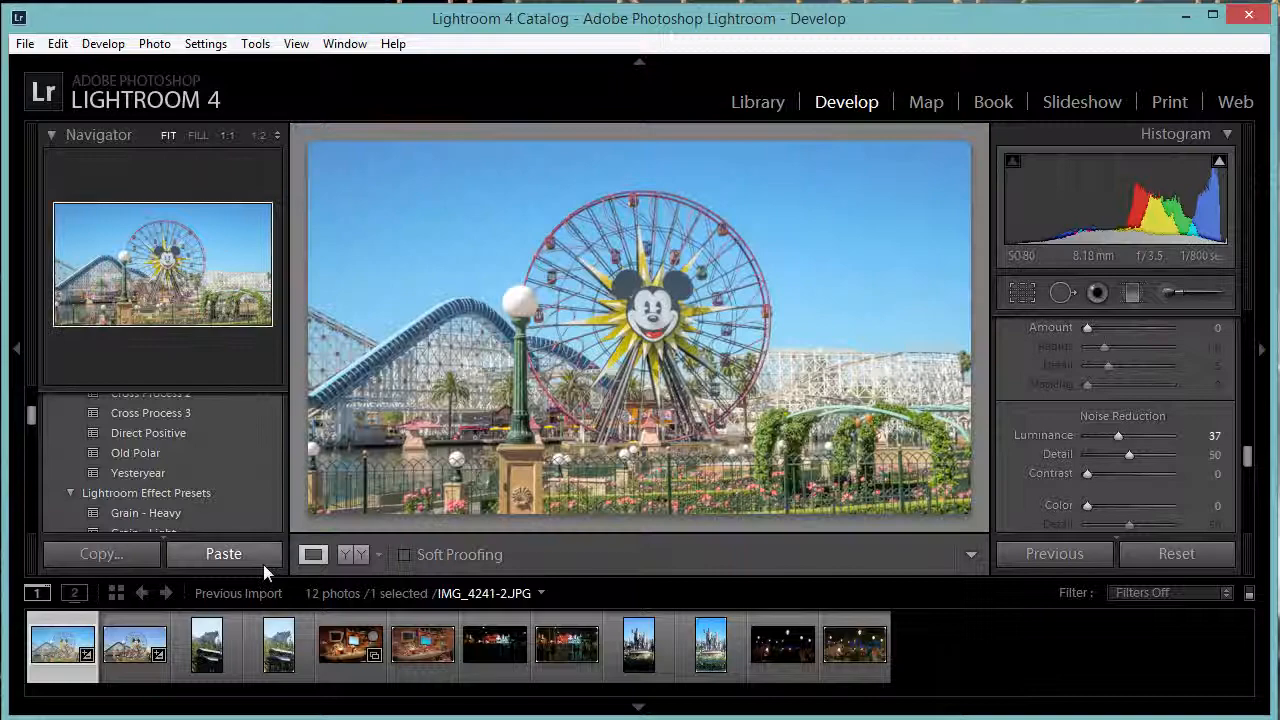
{"action": "left_click", "coordinate": [650, 312]}
{"action": "left_click_drag", "start_coordinate": [380, 429], "coordinate": [834, 285]}
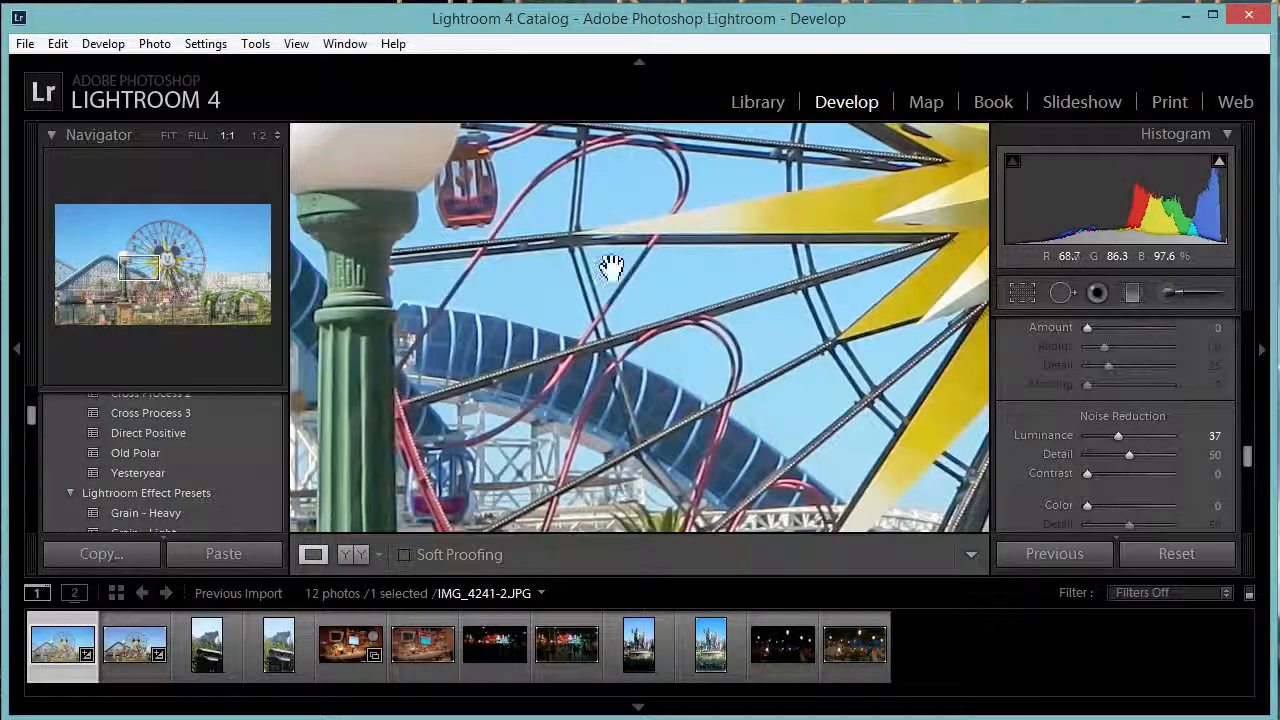
{"action": "left_click_drag", "start_coordinate": [611, 266], "coordinate": [985, 368]}
{"action": "left_click", "coordinate": [503, 434]}
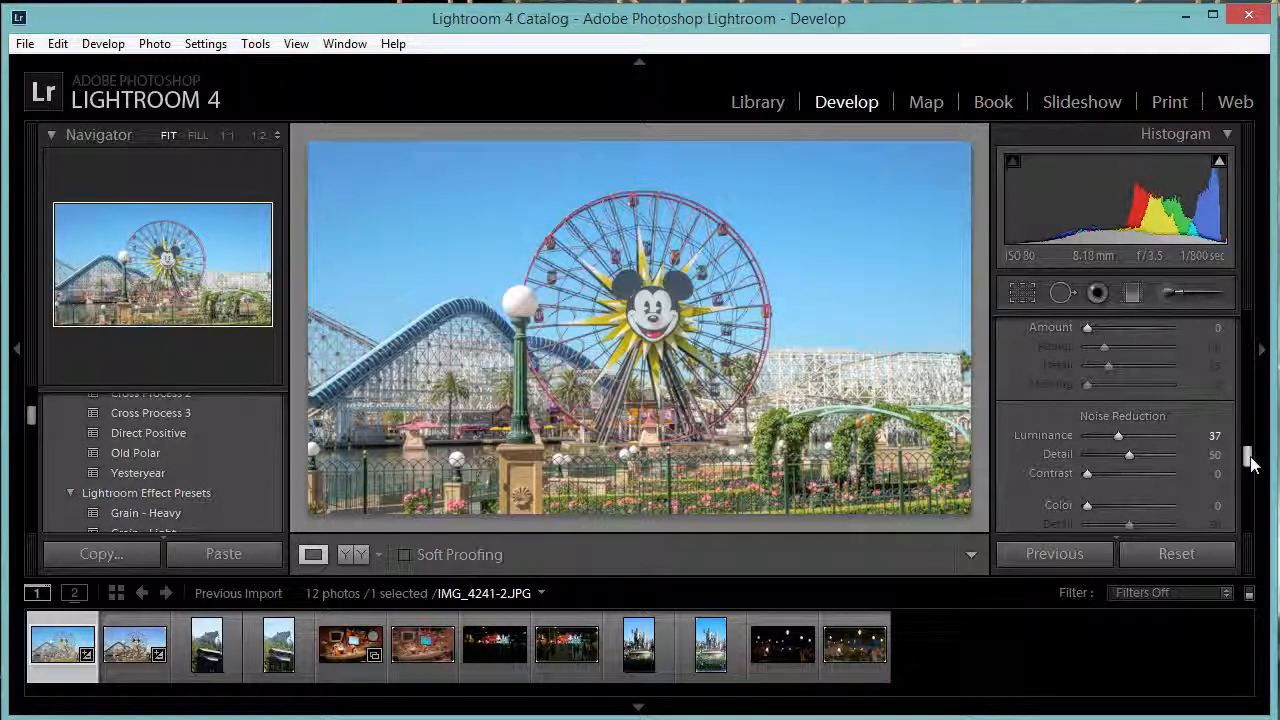
{"action": "left_click_drag", "start_coordinate": [1249, 455], "coordinate": [1251, 334]}
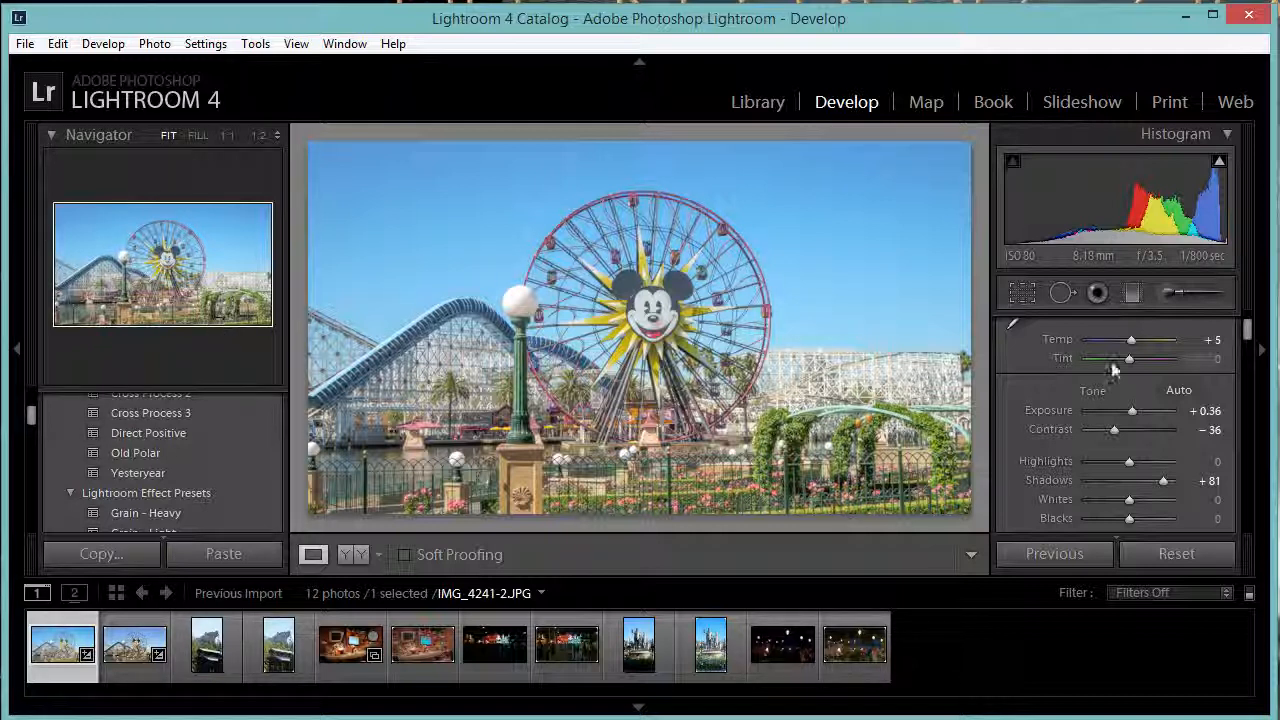
{"action": "mouse_move", "coordinate": [1249, 332]}
{"action": "left_mouse_down"}
{"action": "mouse_move", "coordinate": [1250, 525]}
{"action": "mouse_move", "coordinate": [1248, 320]}
{"action": "left_mouse_up"}
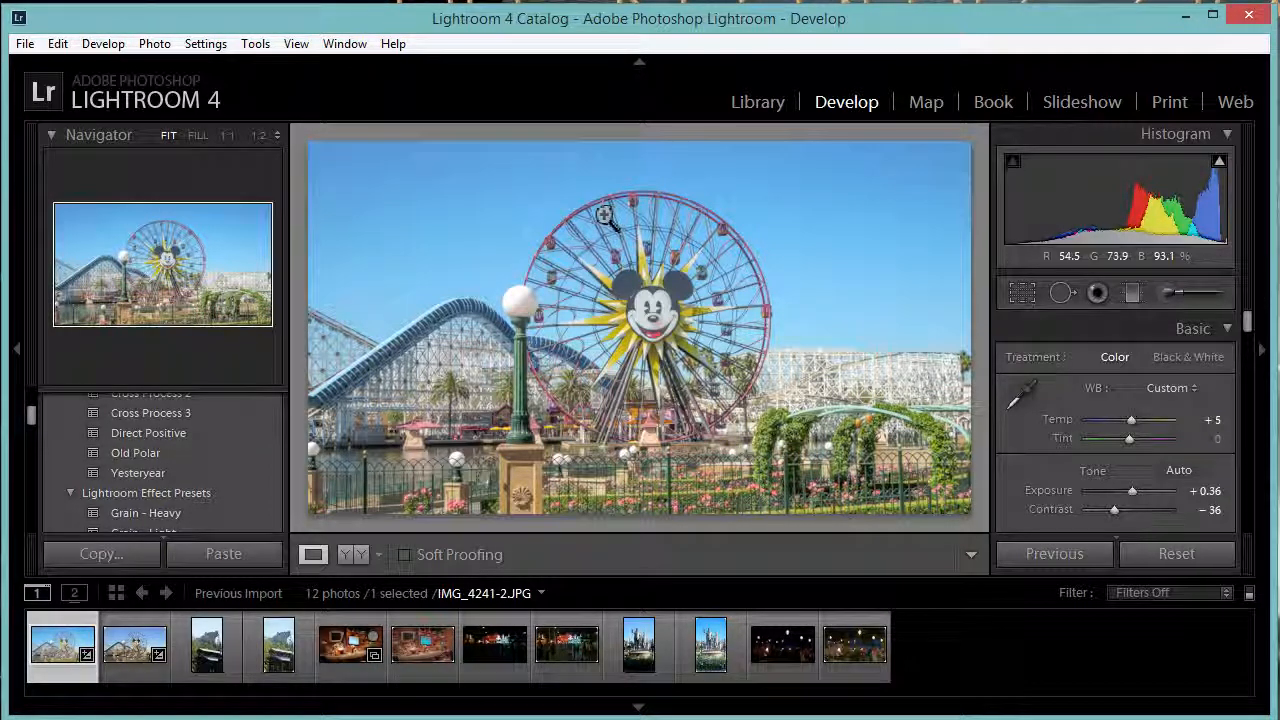